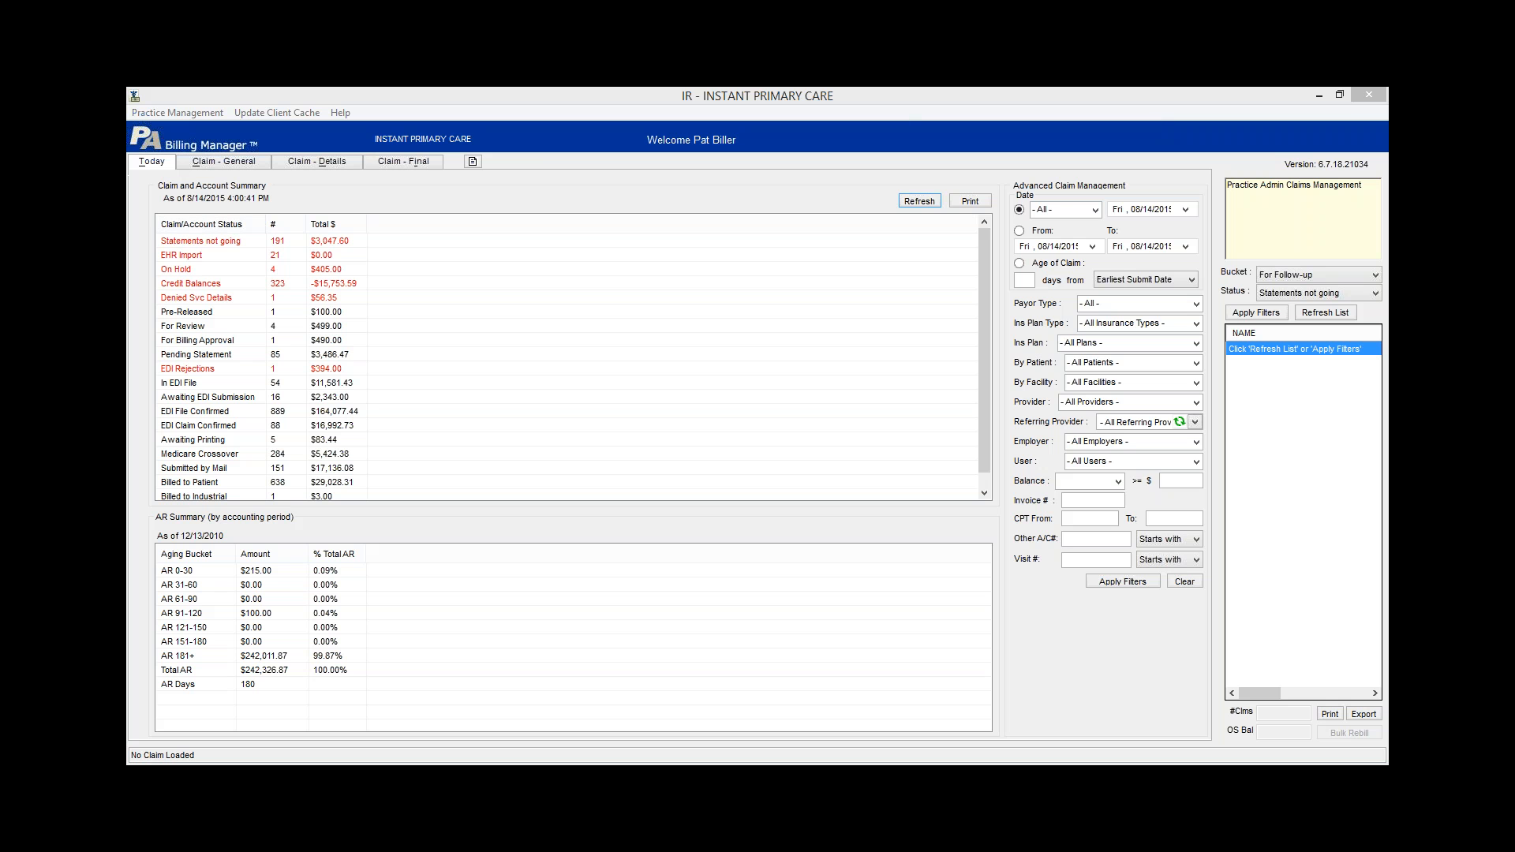
List the claims in EHR Import status and open the first claim's general information
{"action": "left_click", "coordinate": [199, 268]}
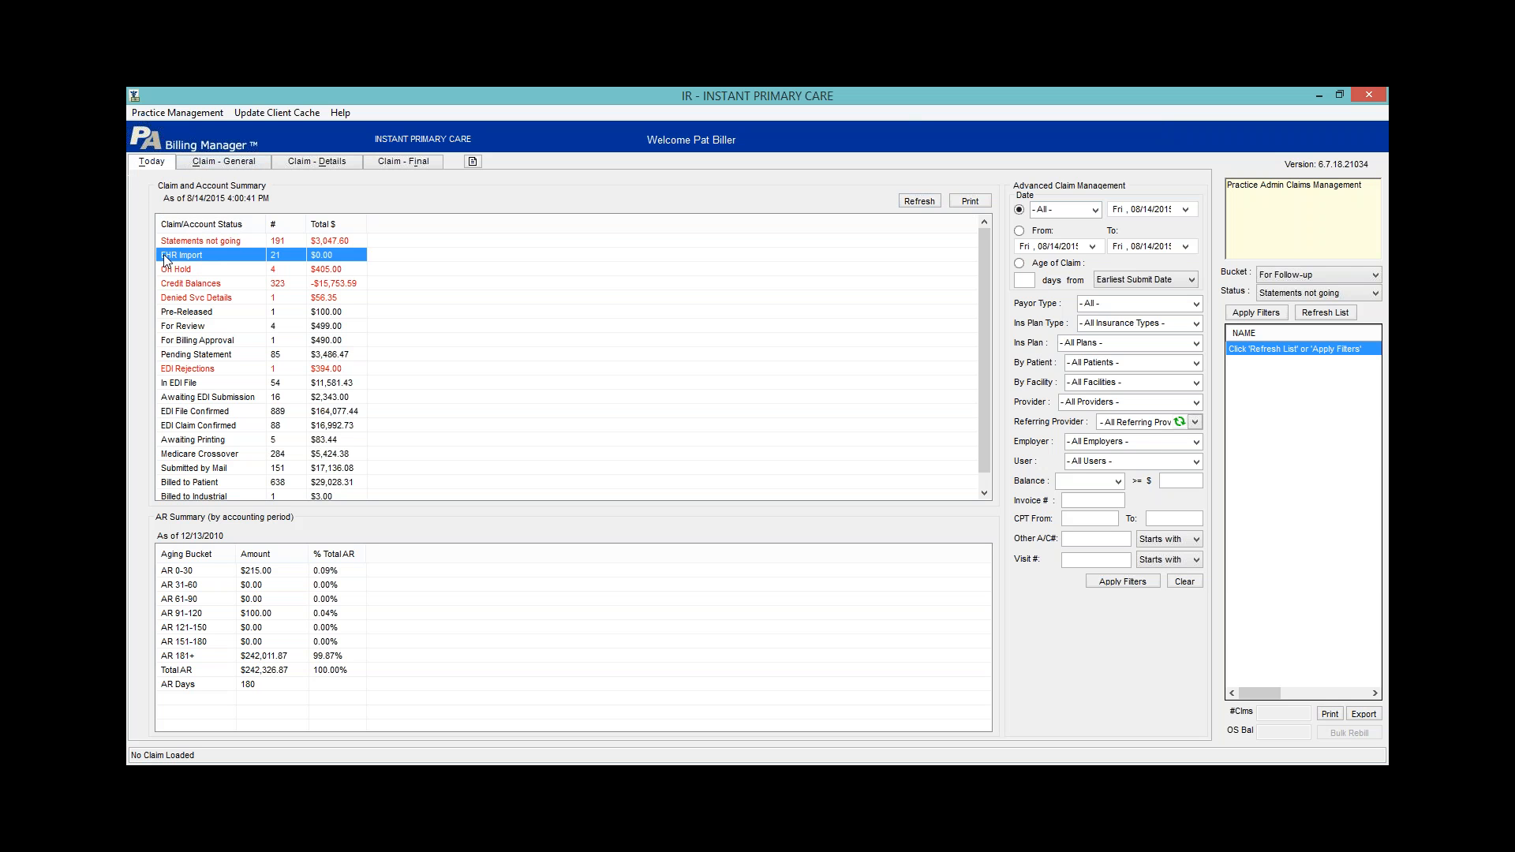
{"action": "double_click", "coordinate": [171, 258]}
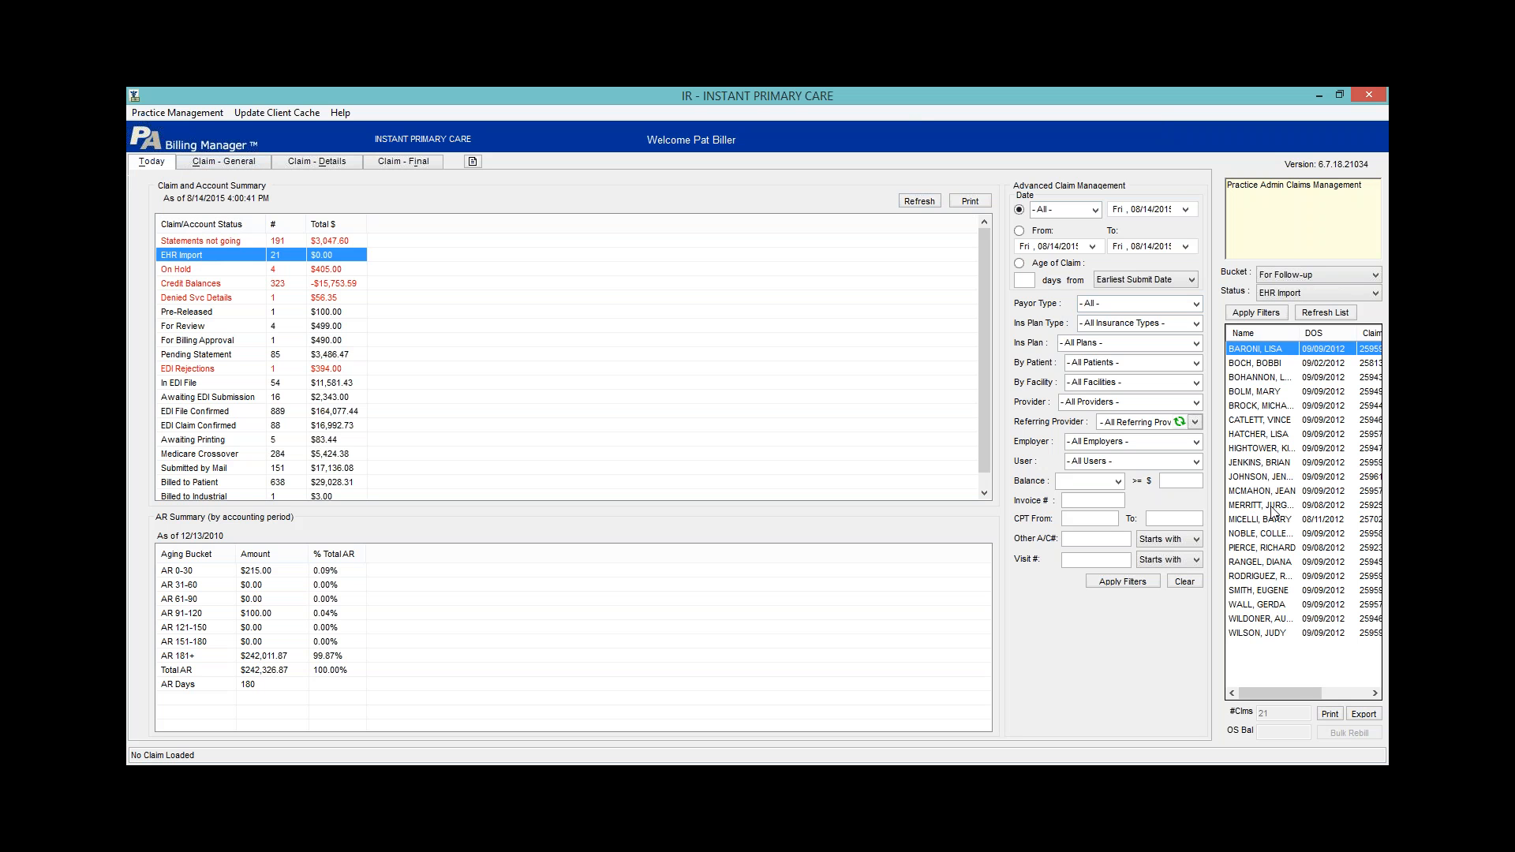
{"action": "left_click", "coordinate": [1276, 354]}
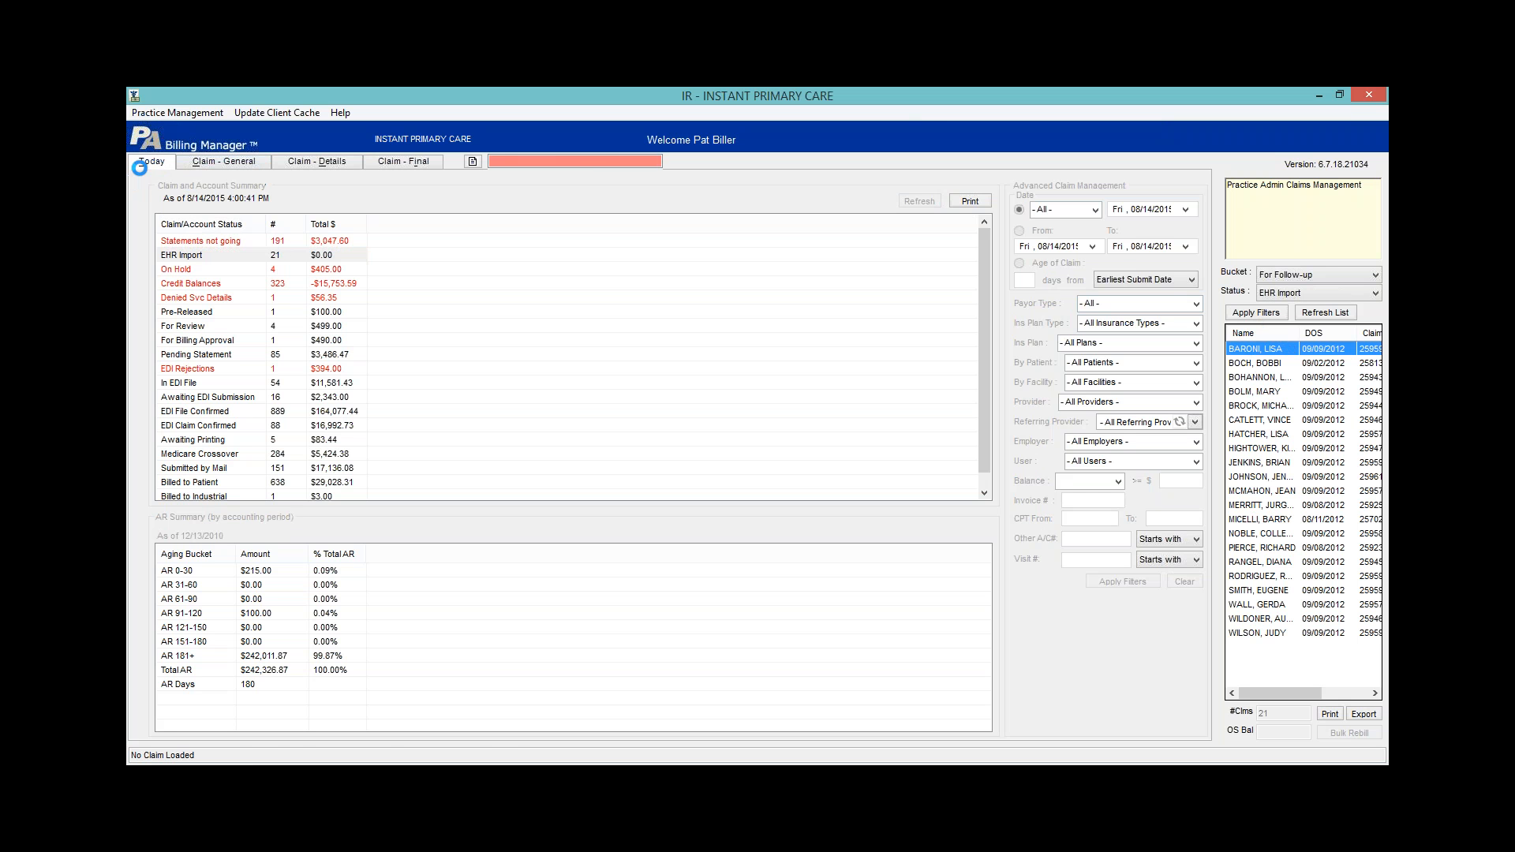
{"action": "left_click", "coordinate": [208, 164]}
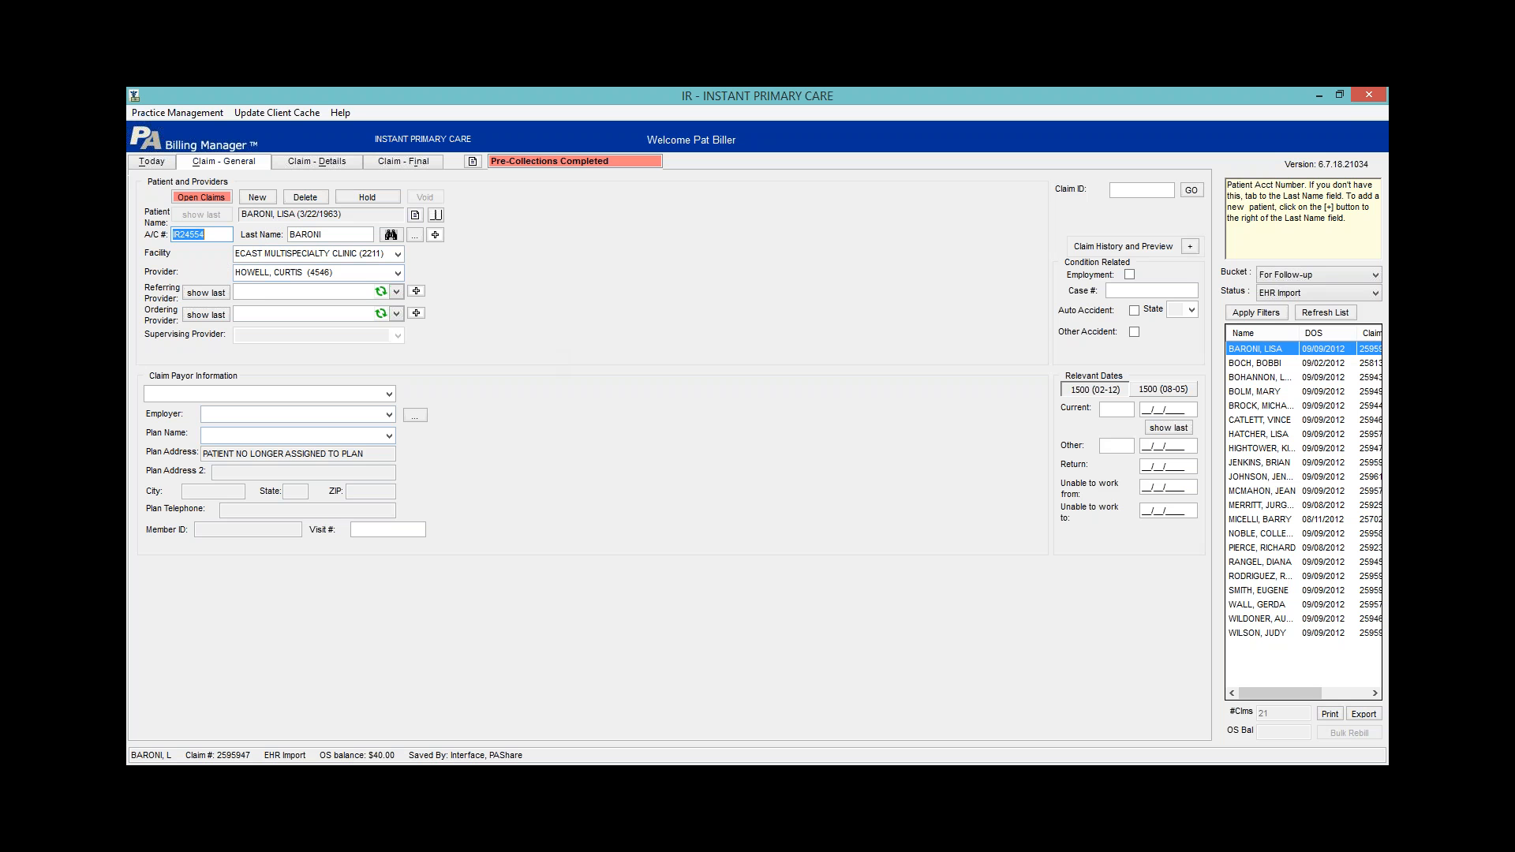
Try Self-Pay as the claim's payor type, and set it to Primary Insurance with the ConnectiCare plan
{"action": "left_click", "coordinate": [386, 397]}
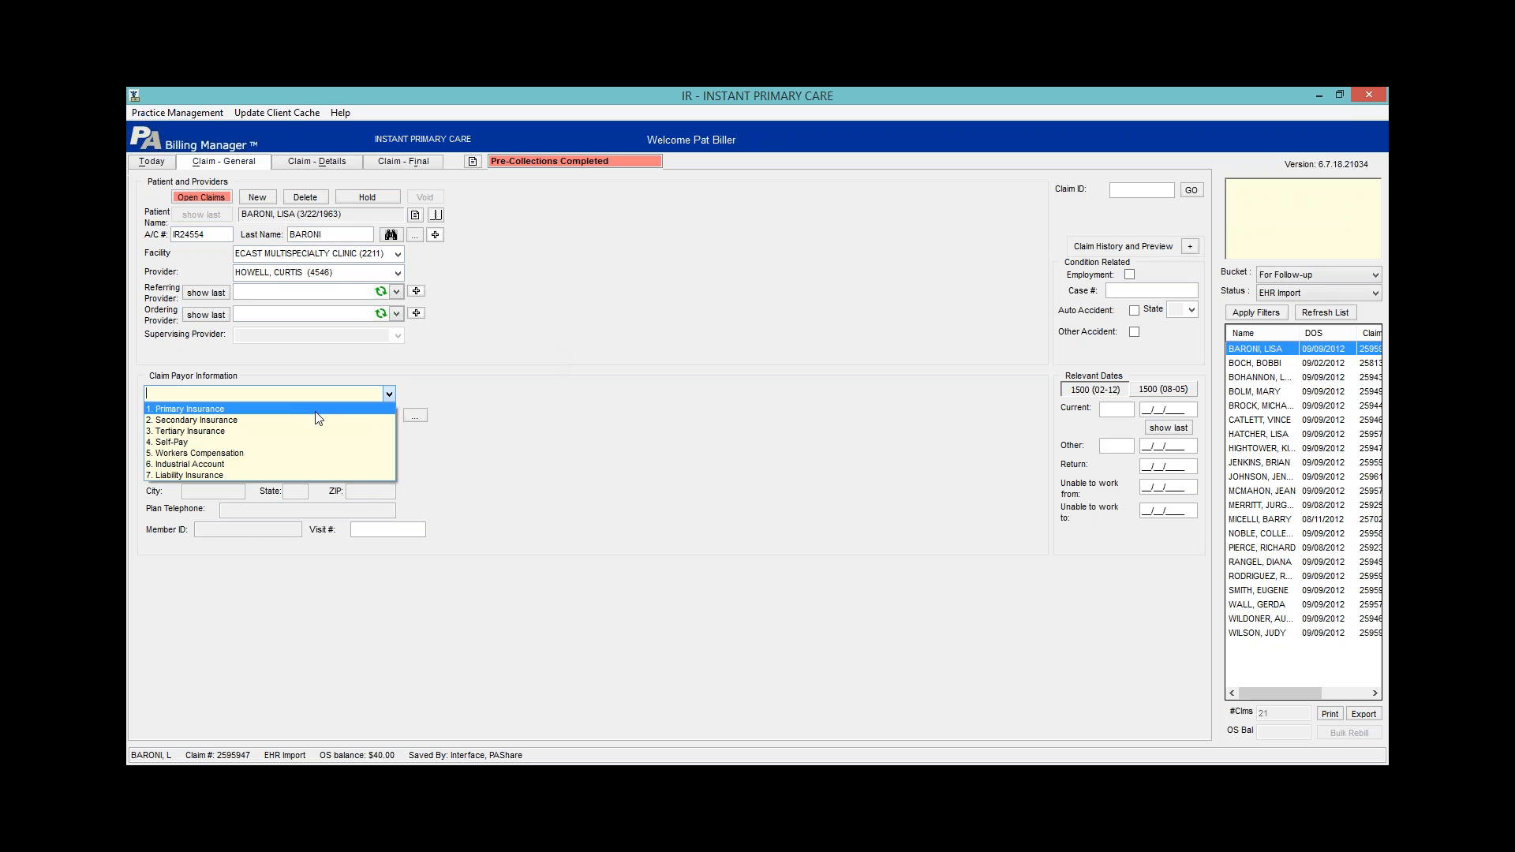
{"action": "left_click", "coordinate": [316, 410]}
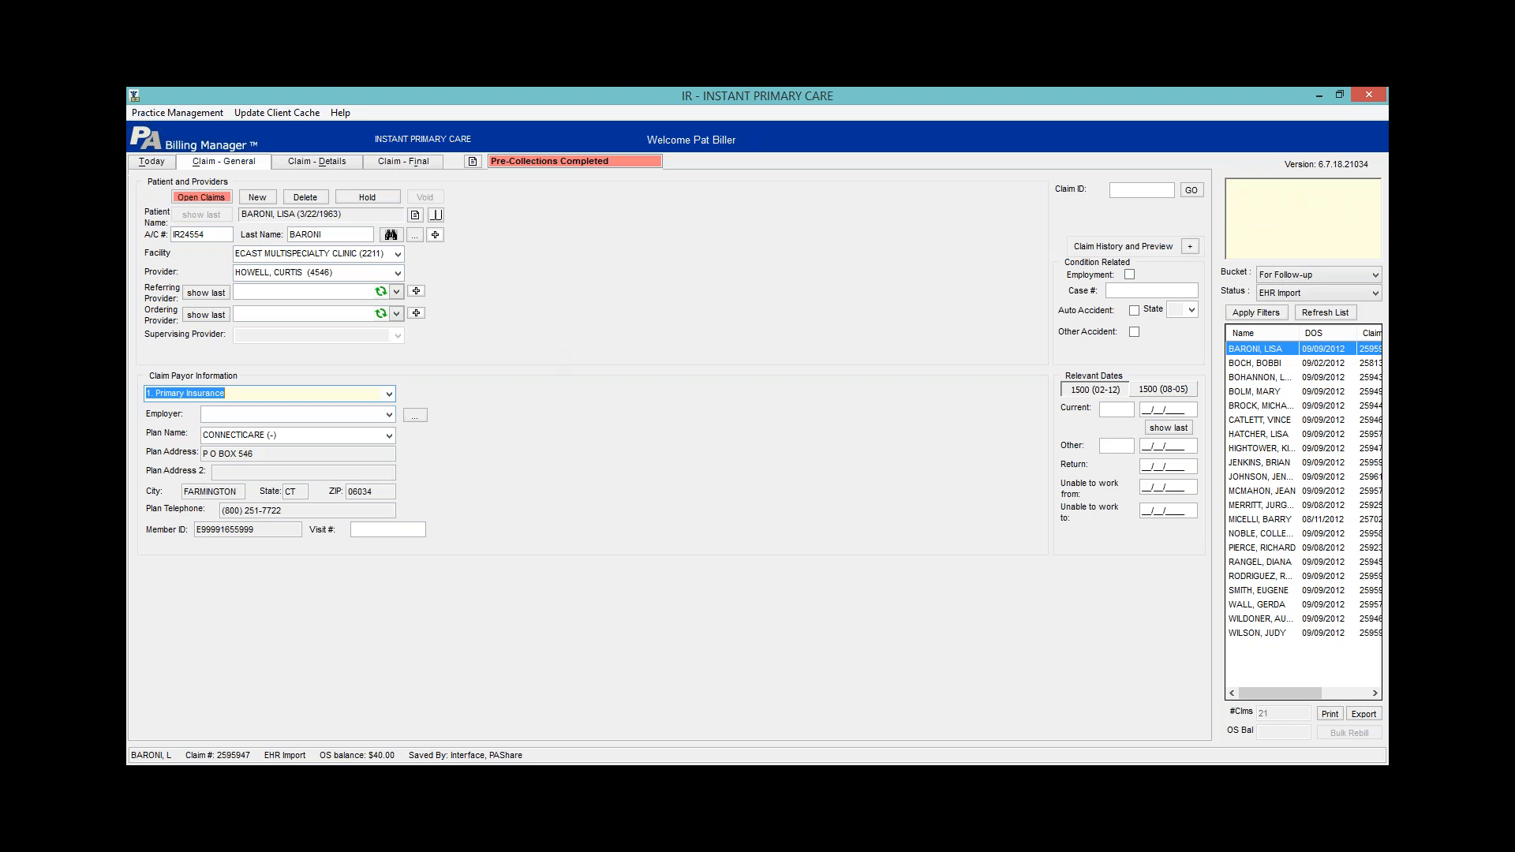
{"action": "left_click", "coordinate": [390, 393]}
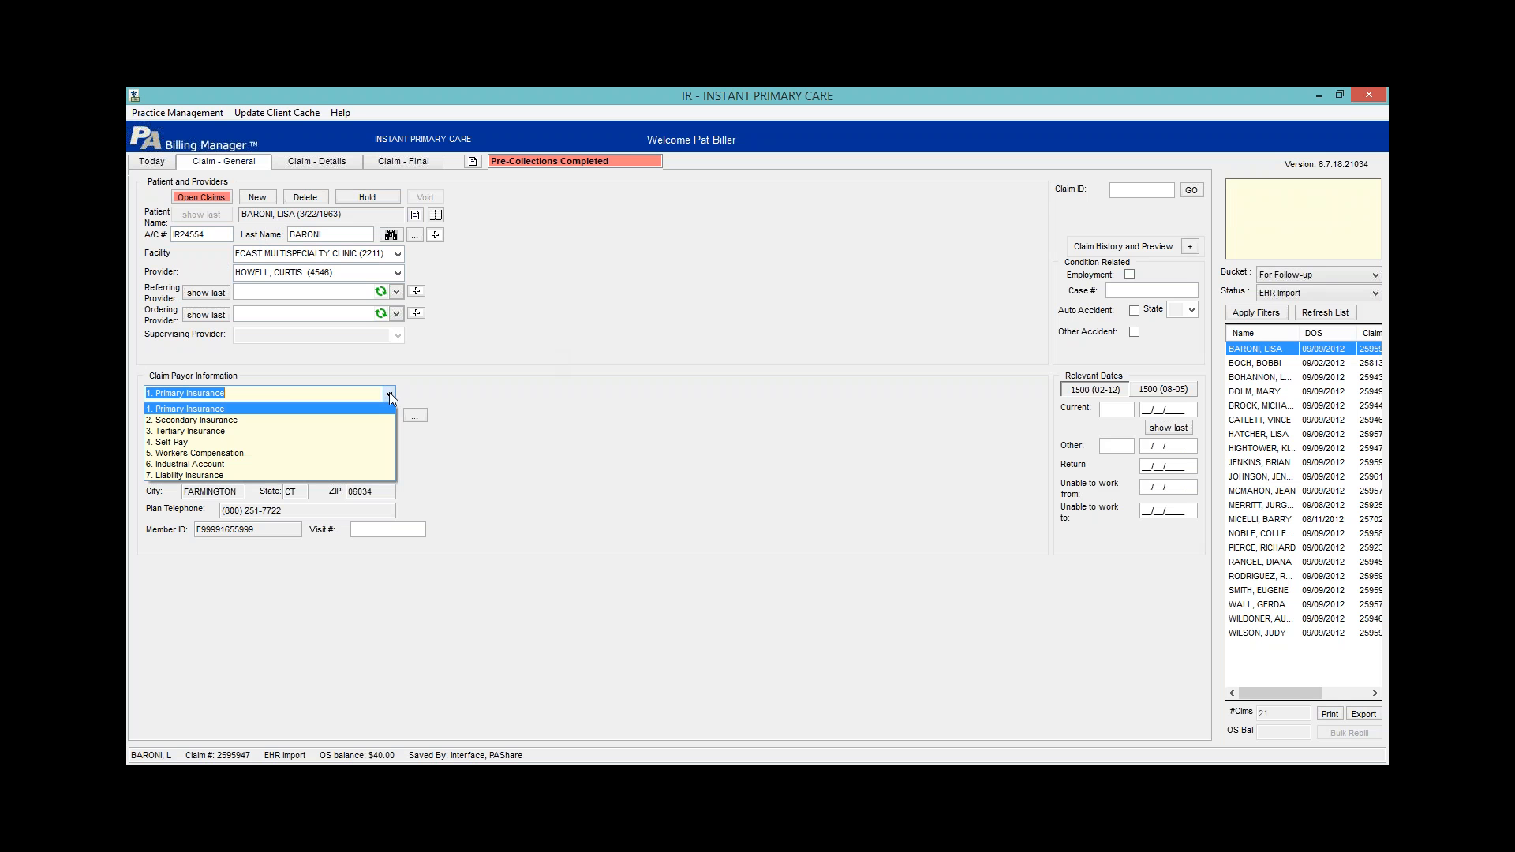
{"action": "left_click", "coordinate": [232, 442]}
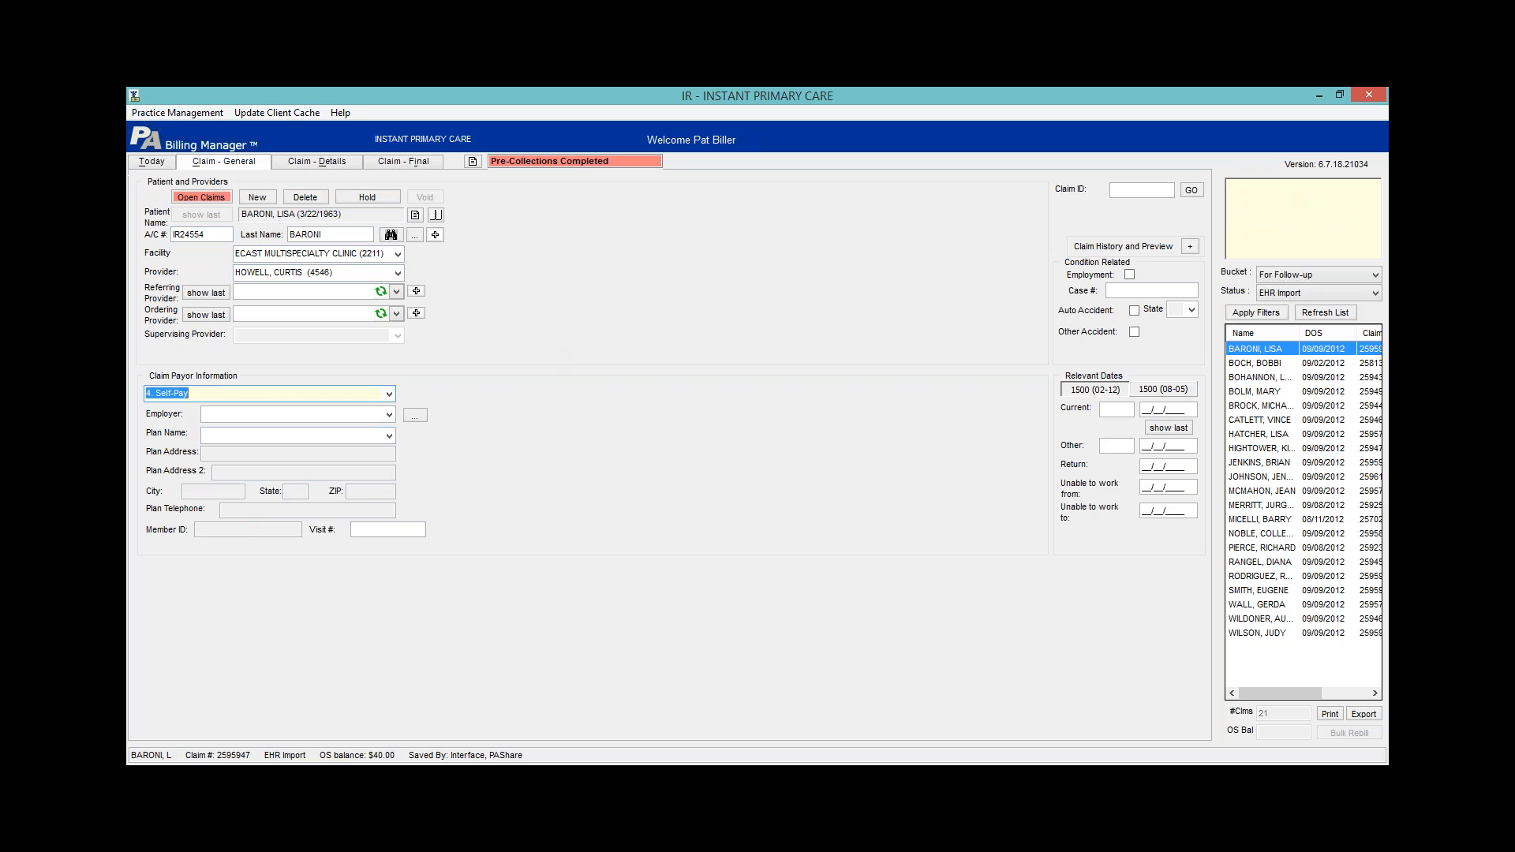
{"action": "left_click", "coordinate": [390, 394]}
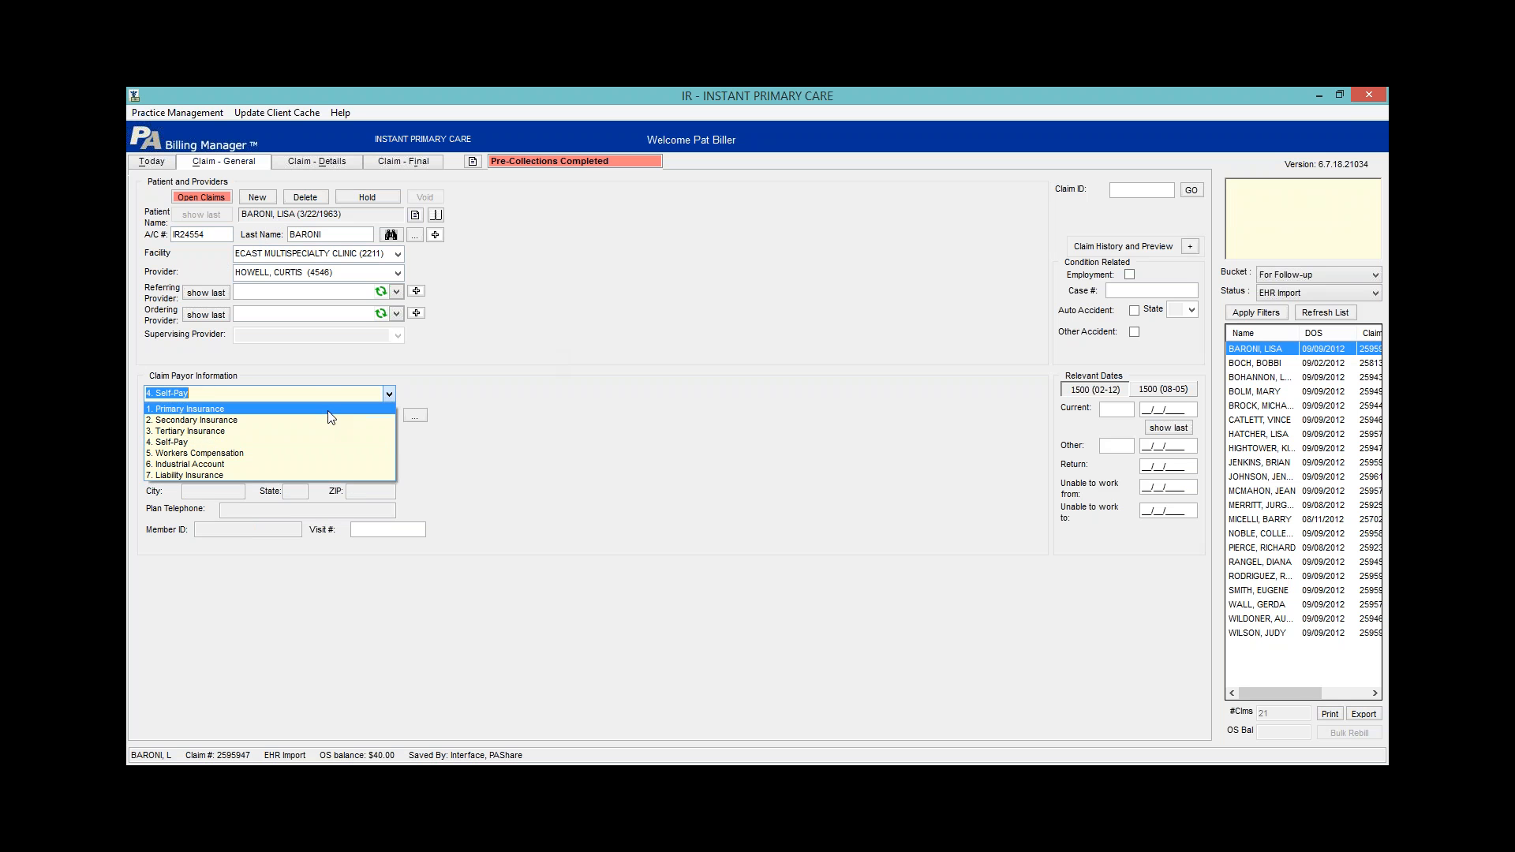
{"action": "left_click", "coordinate": [328, 409]}
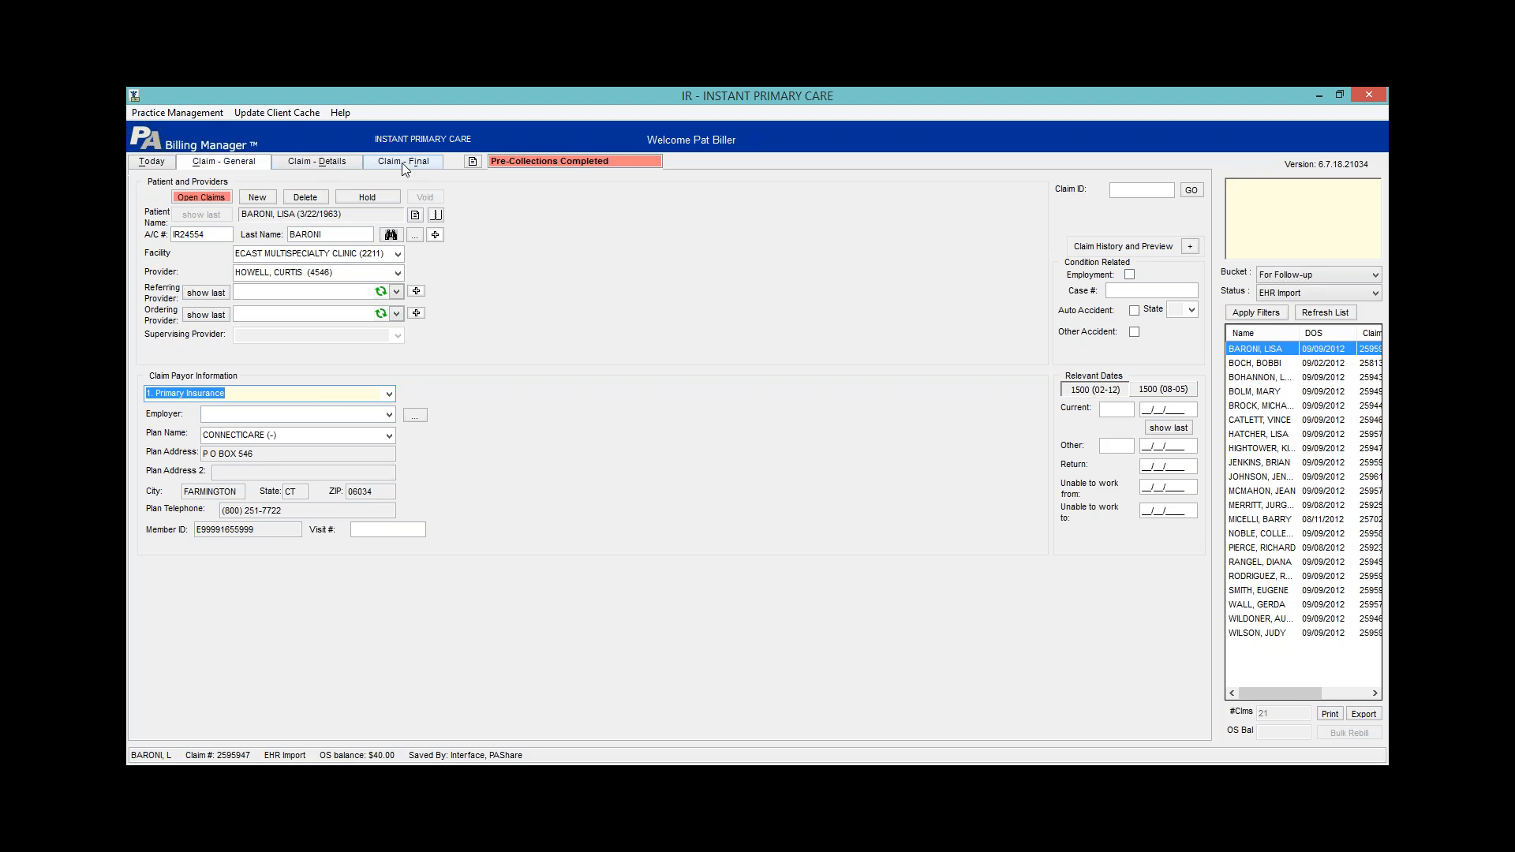
Review the claim's diagnosis codes and service lines, and check the Awaiting EDI Submission status in the claim summary
{"action": "left_click", "coordinate": [335, 164]}
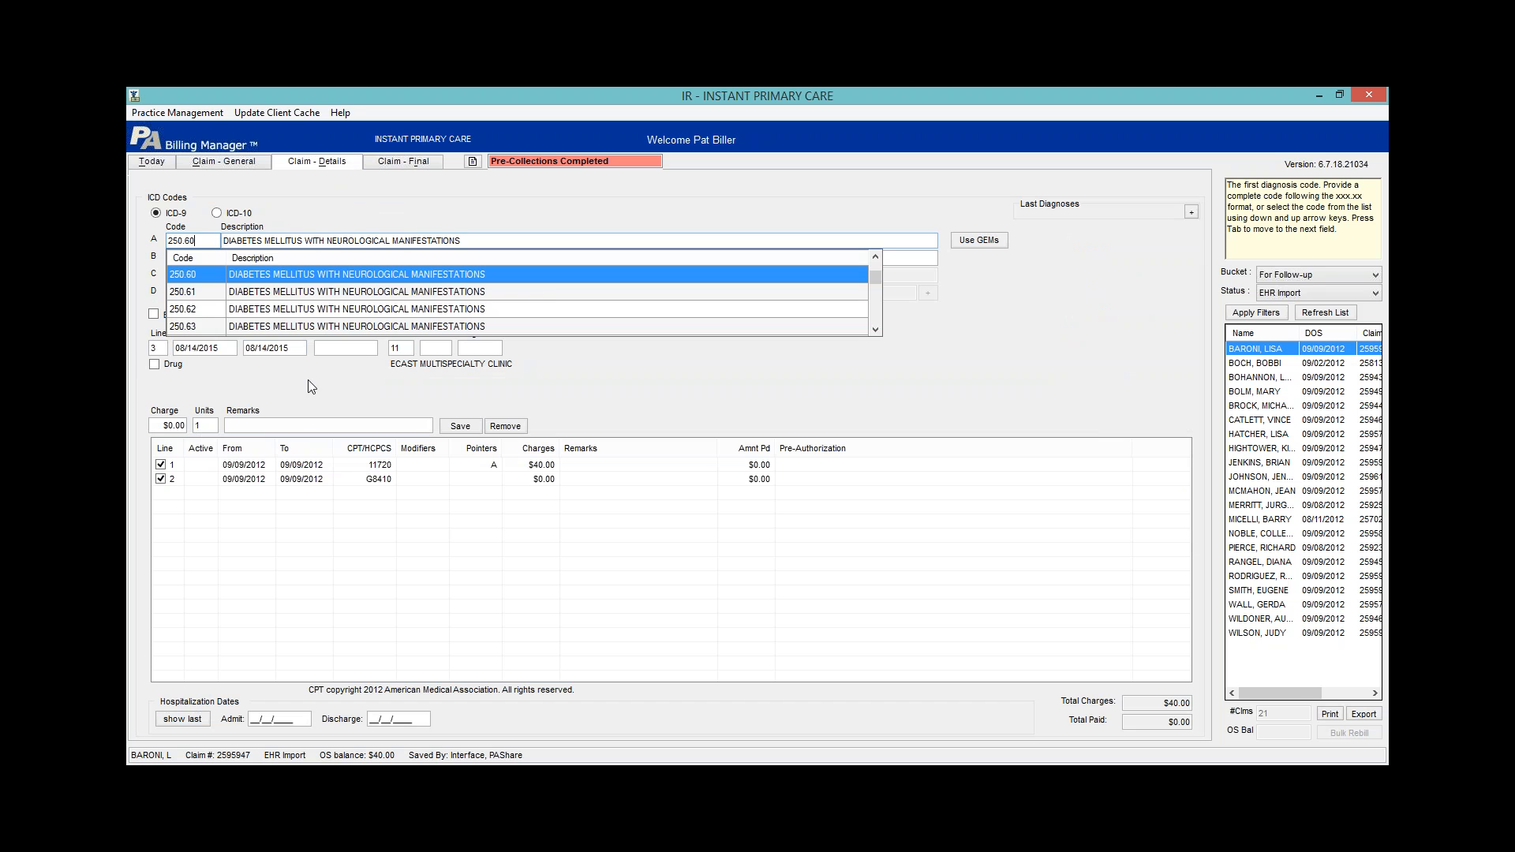
{"action": "left_click", "coordinate": [307, 425]}
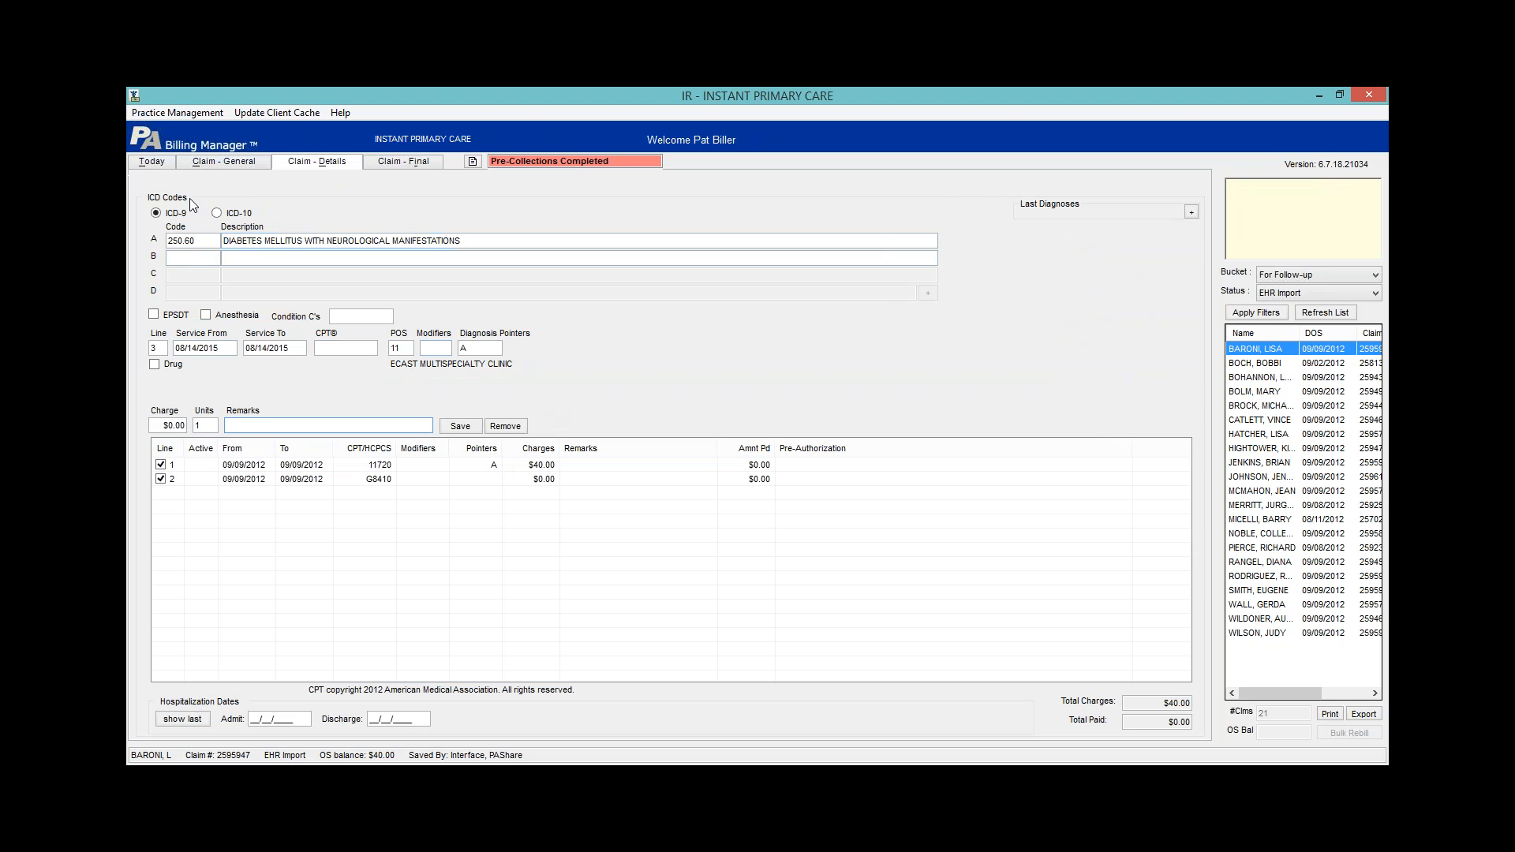
{"action": "left_click", "coordinate": [153, 161]}
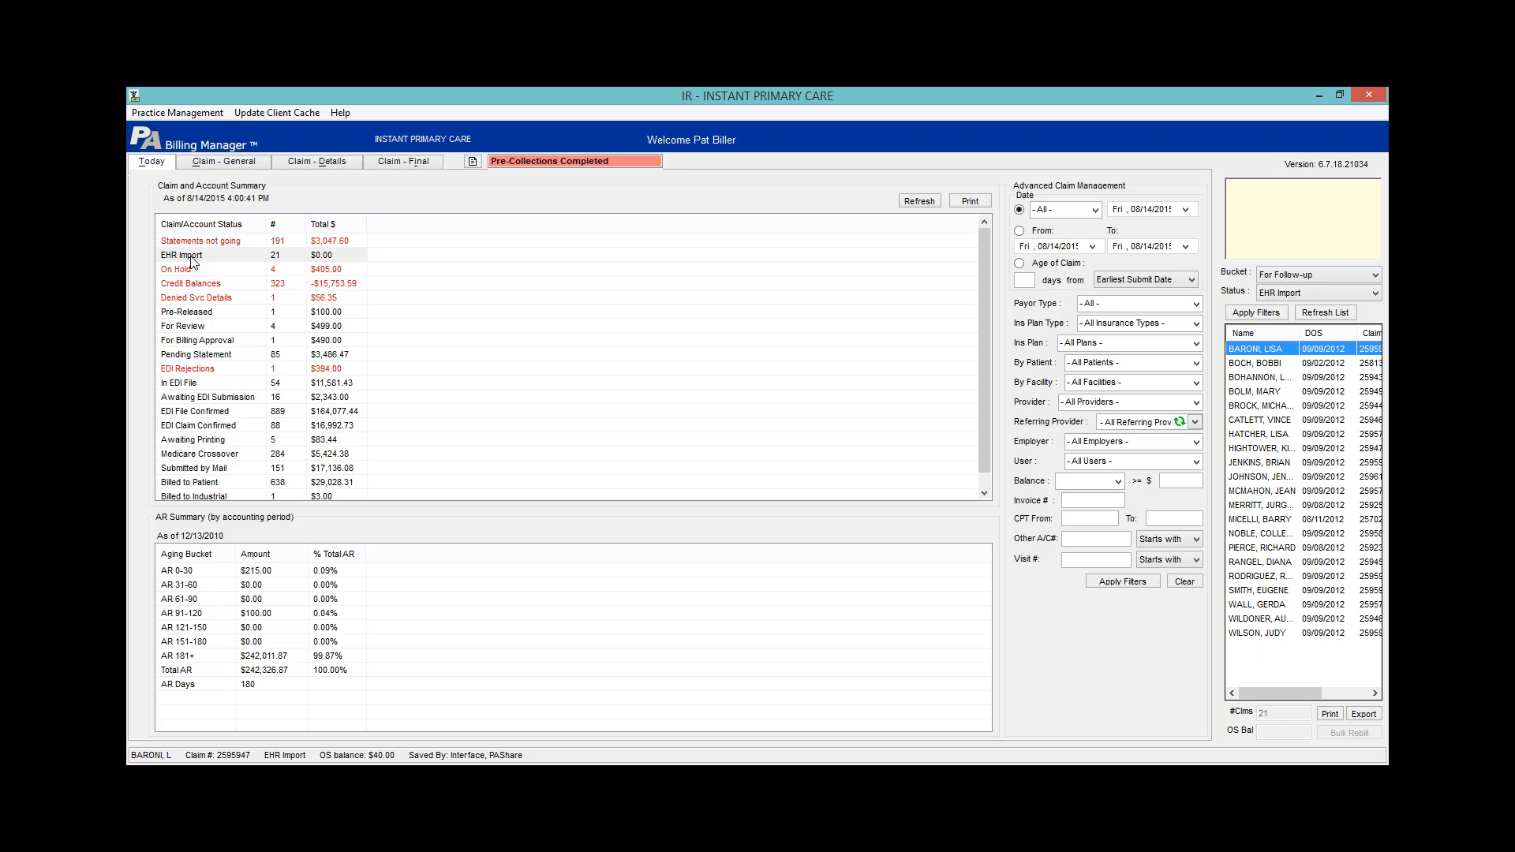
{"action": "left_click", "coordinate": [245, 399]}
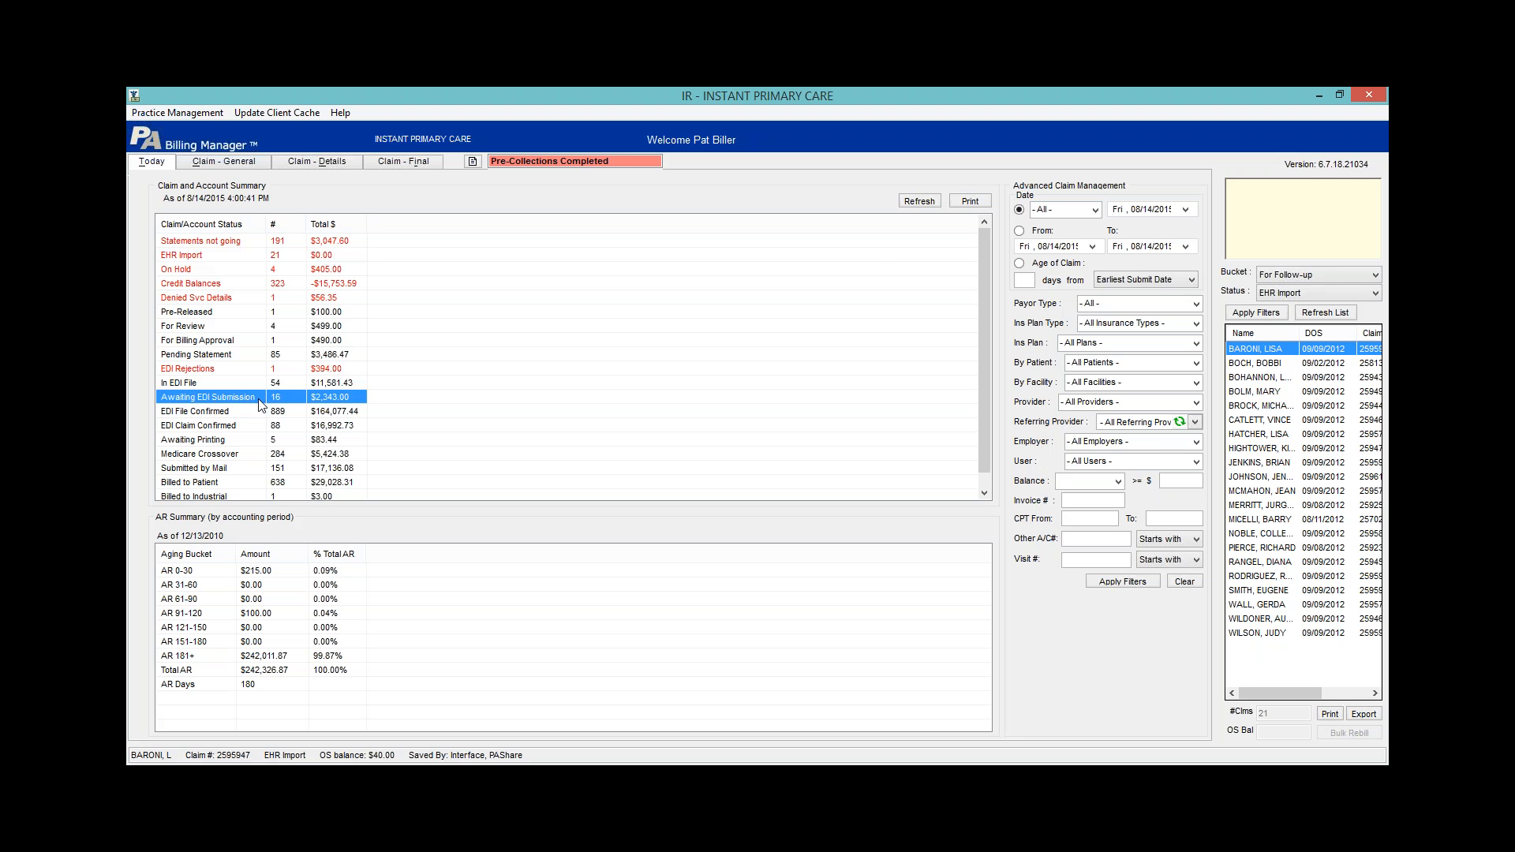
{"action": "left_click", "coordinate": [316, 161]}
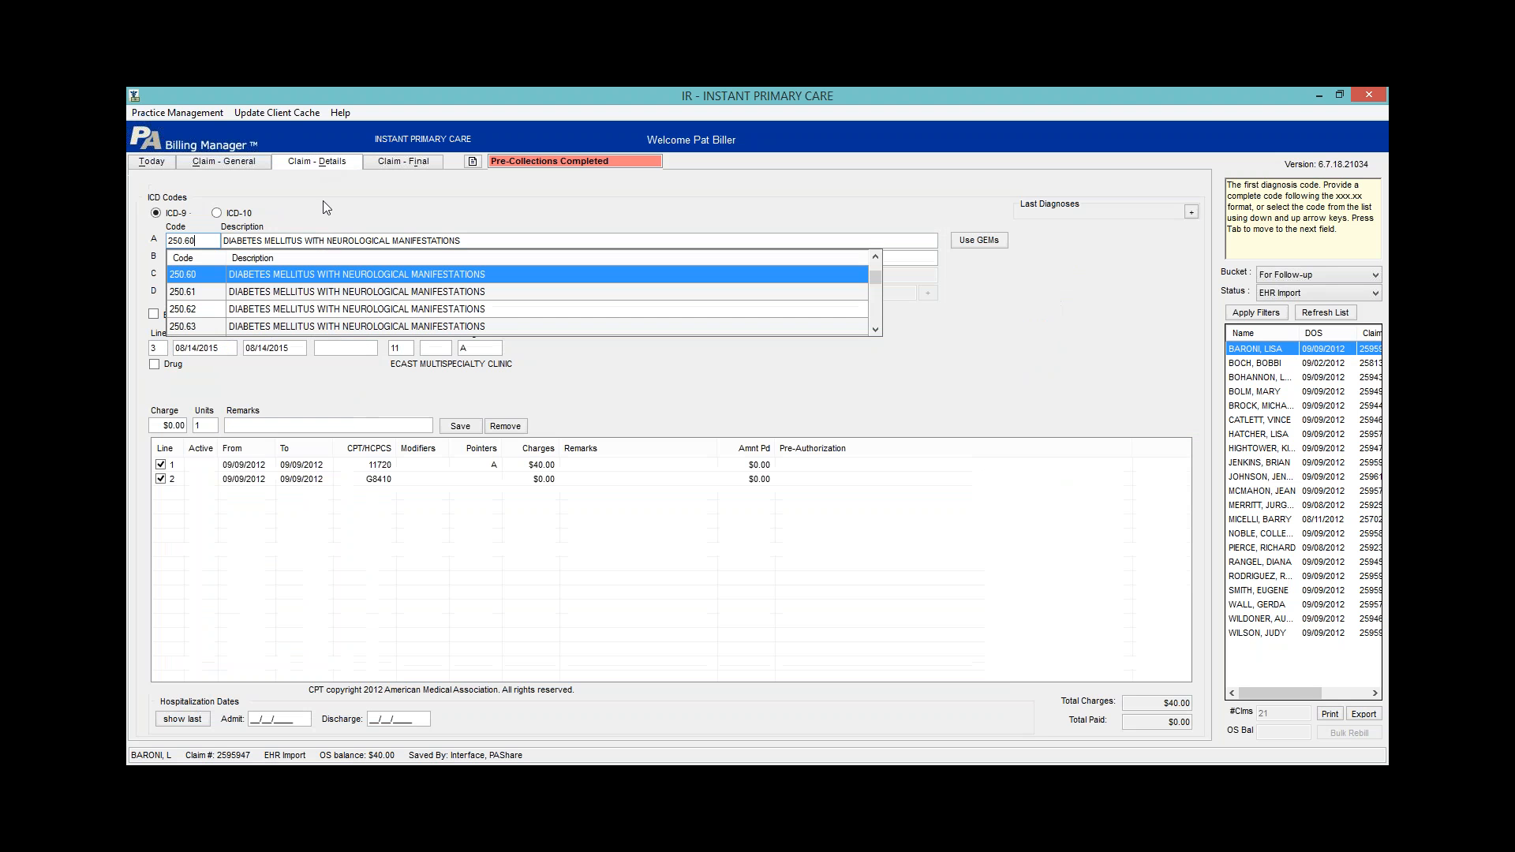
{"action": "left_click", "coordinate": [280, 424]}
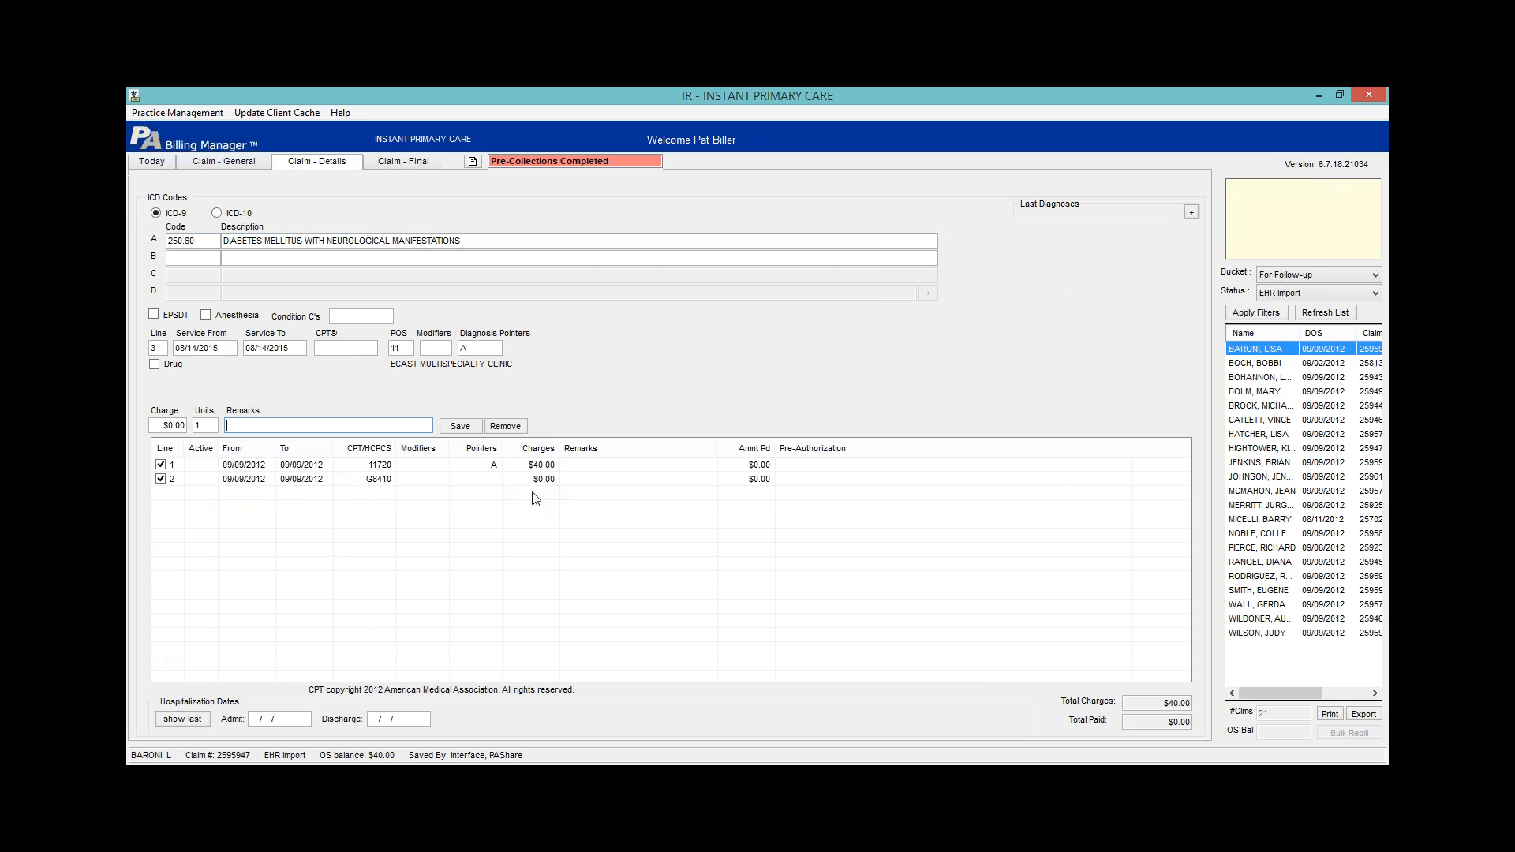
Give service line 2 (G8410) modifier 59 and diagnosis pointer A
{"action": "left_click", "coordinate": [325, 479]}
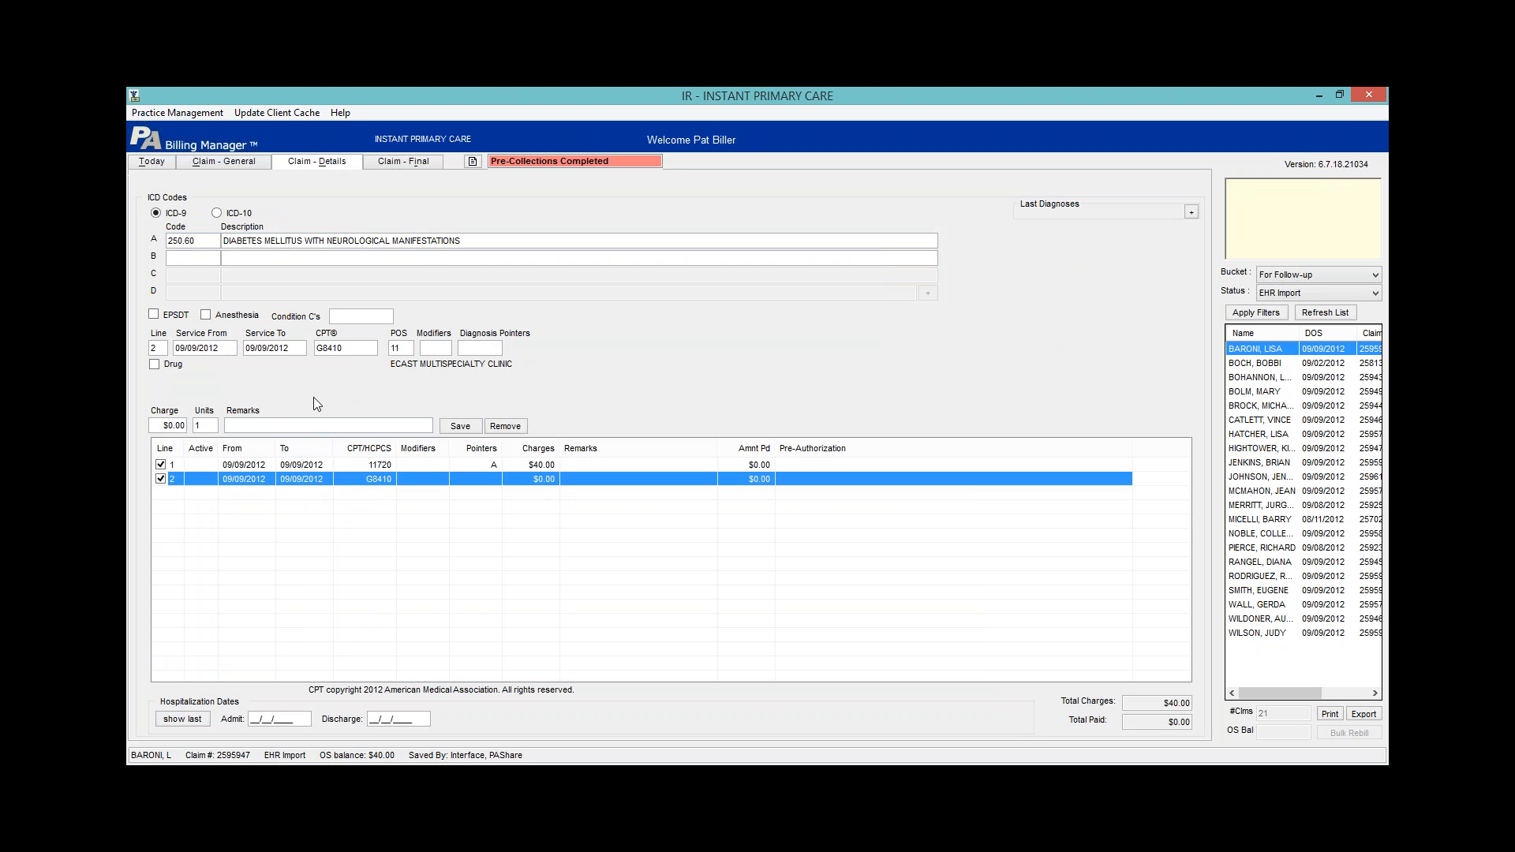
{"action": "left_click", "coordinate": [441, 349]}
{"action": "type", "text": "59"}
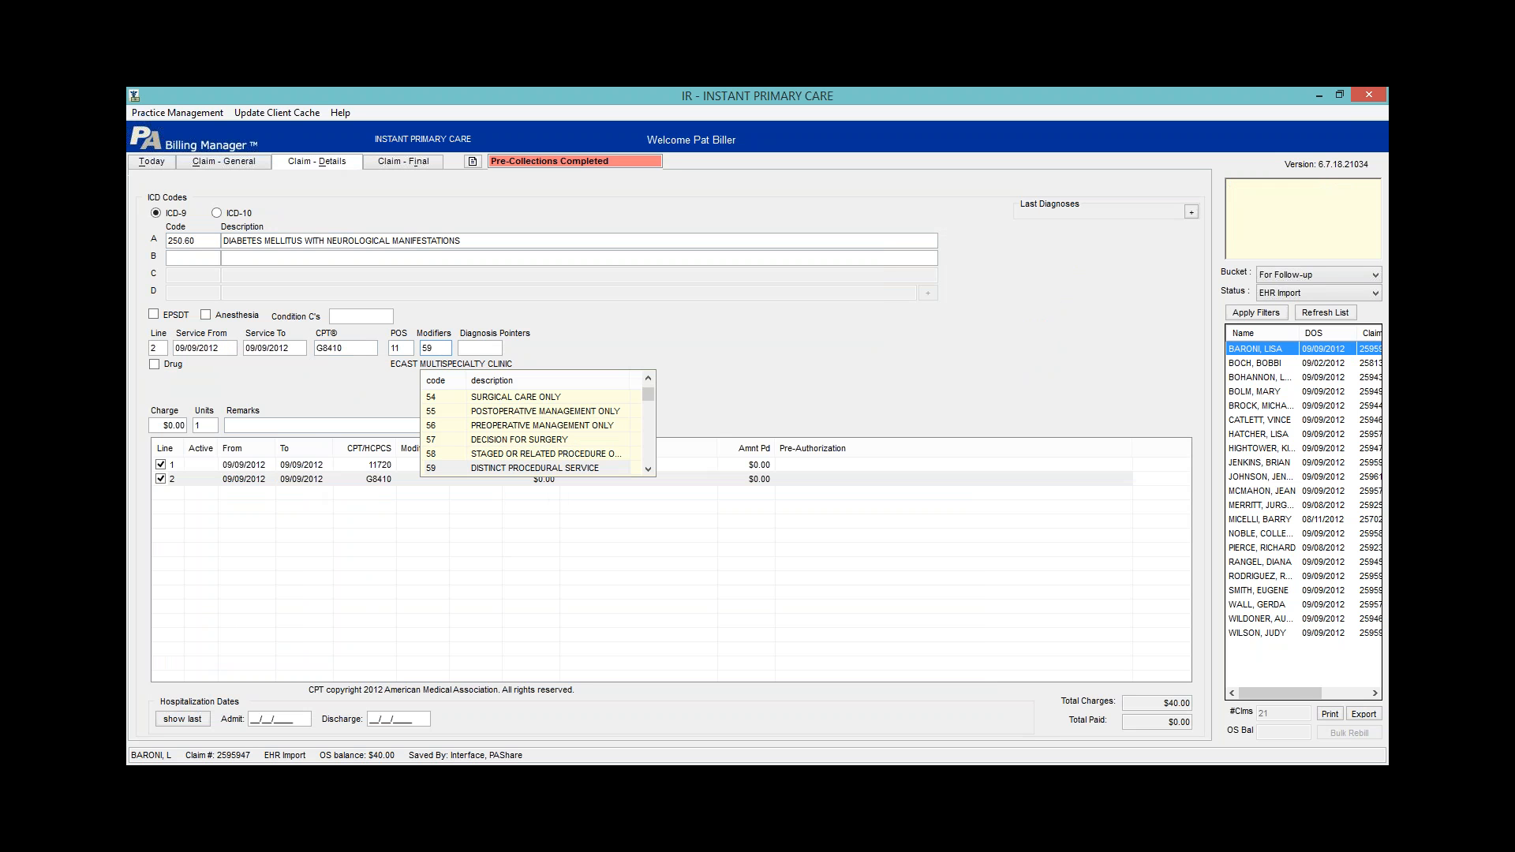
{"action": "key", "text": "Tab"}
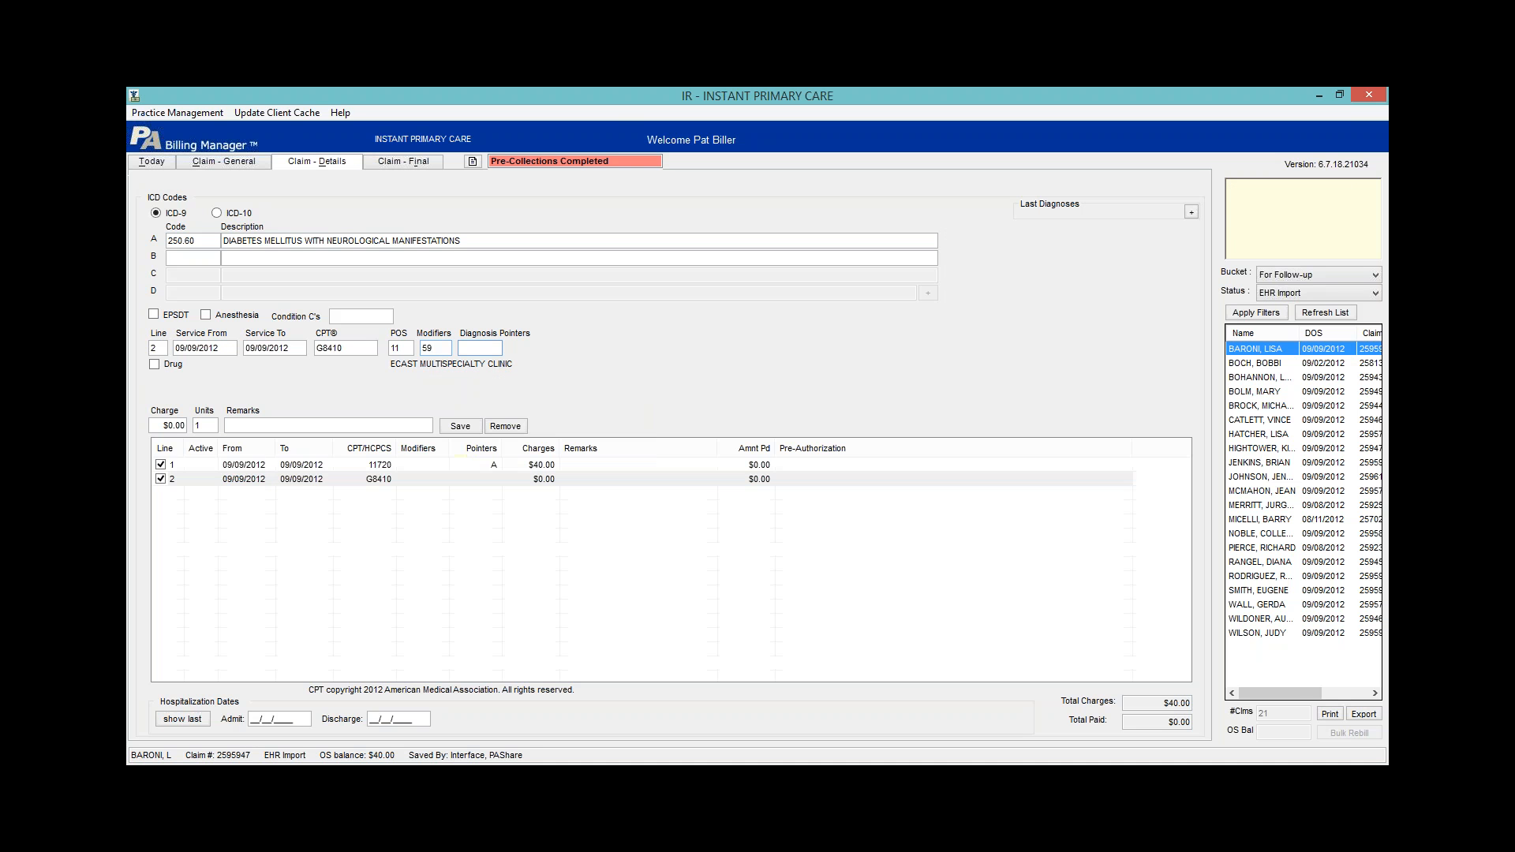
{"action": "type", "text": "A"}
{"action": "key", "text": "Tab"}
Set the charge of service line 2 to $100.00 and save the line, accepting its service date
{"action": "key", "text": "Tab"}
{"action": "type", "text": "10"}
{"action": "key", "text": "Tab"}
{"action": "key", "text": "Tab"}
{"action": "key", "text": "Return"}
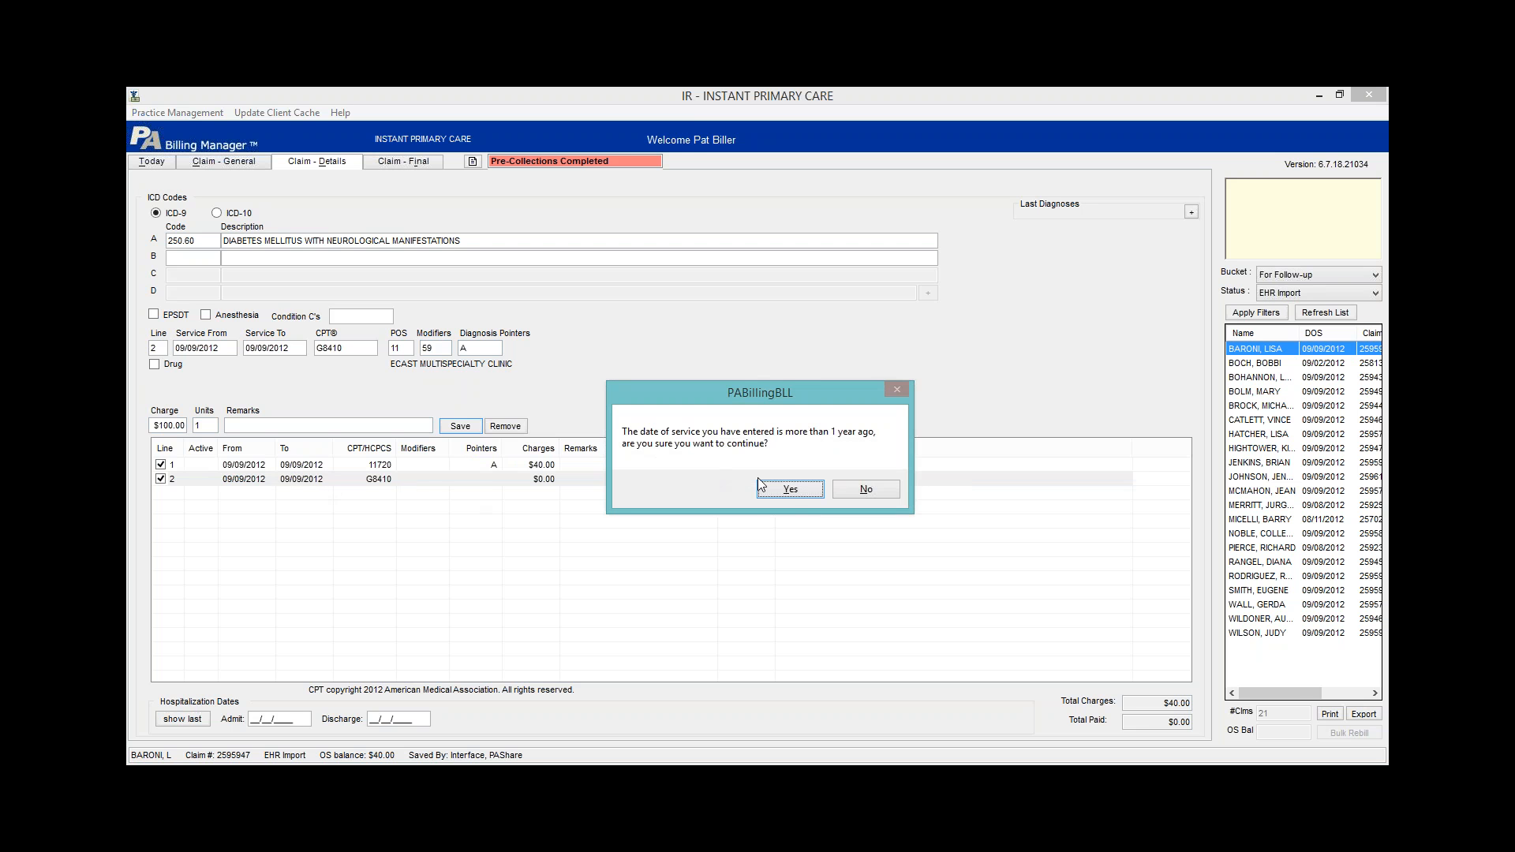
{"action": "left_click", "coordinate": [790, 489]}
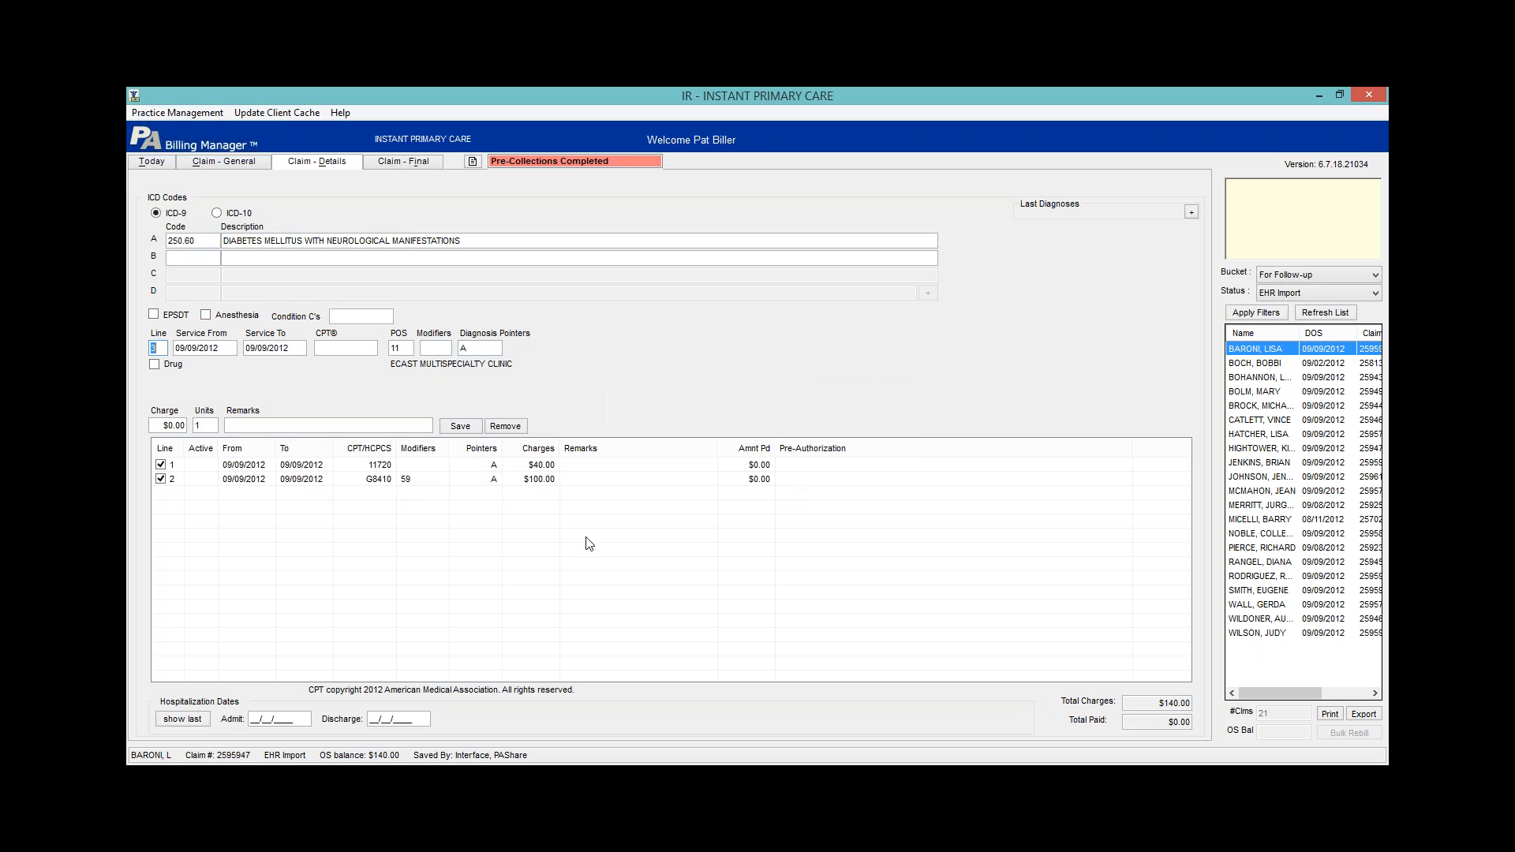
Start a new blank claim from the general claim information, discarding the unsaved changes to the current claim
{"action": "left_click", "coordinate": [225, 163]}
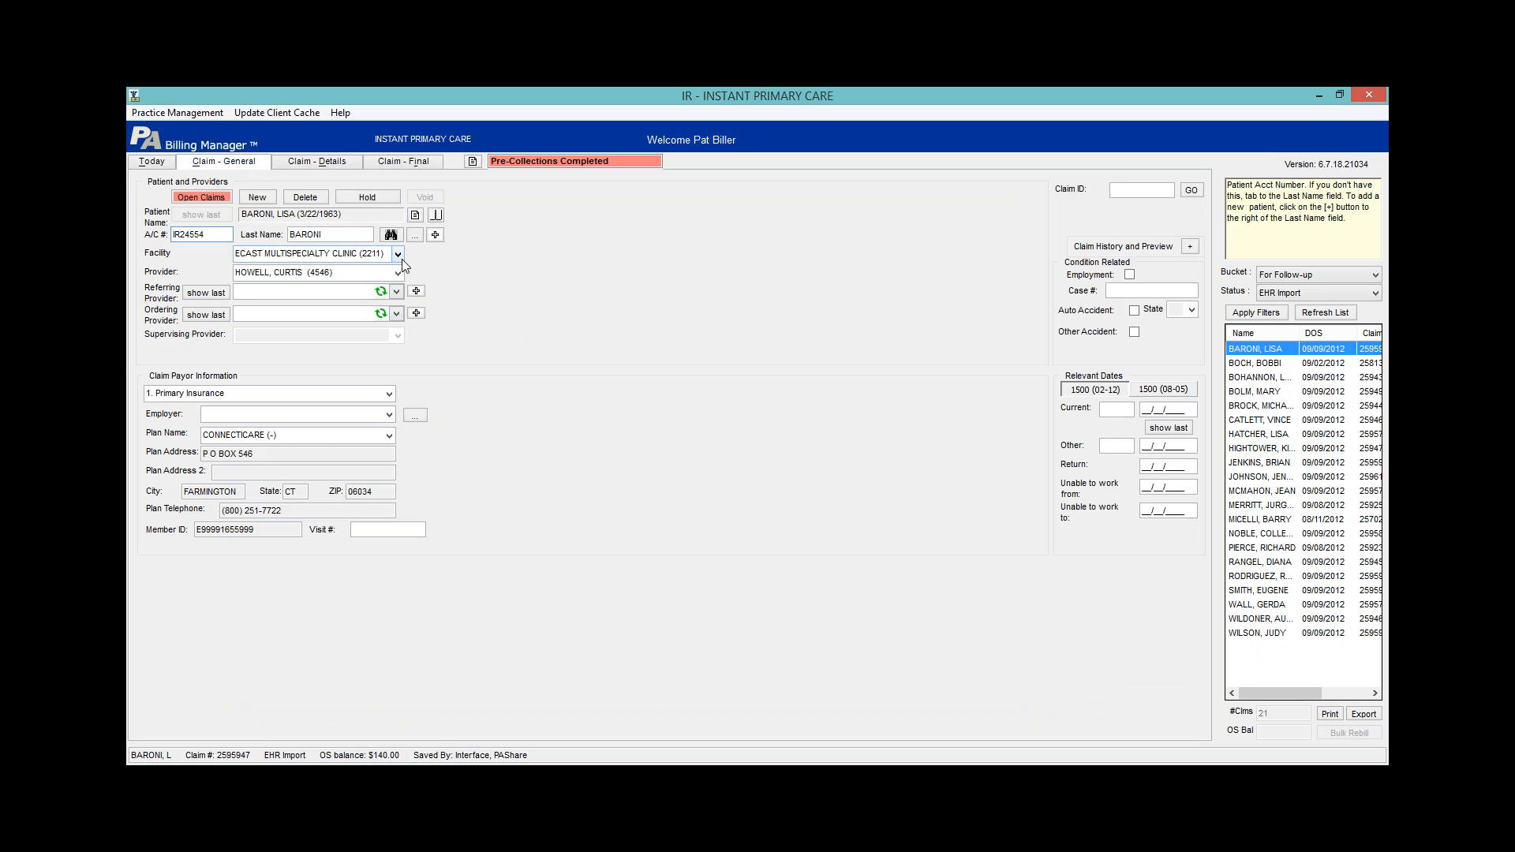
{"action": "left_click", "coordinate": [257, 198]}
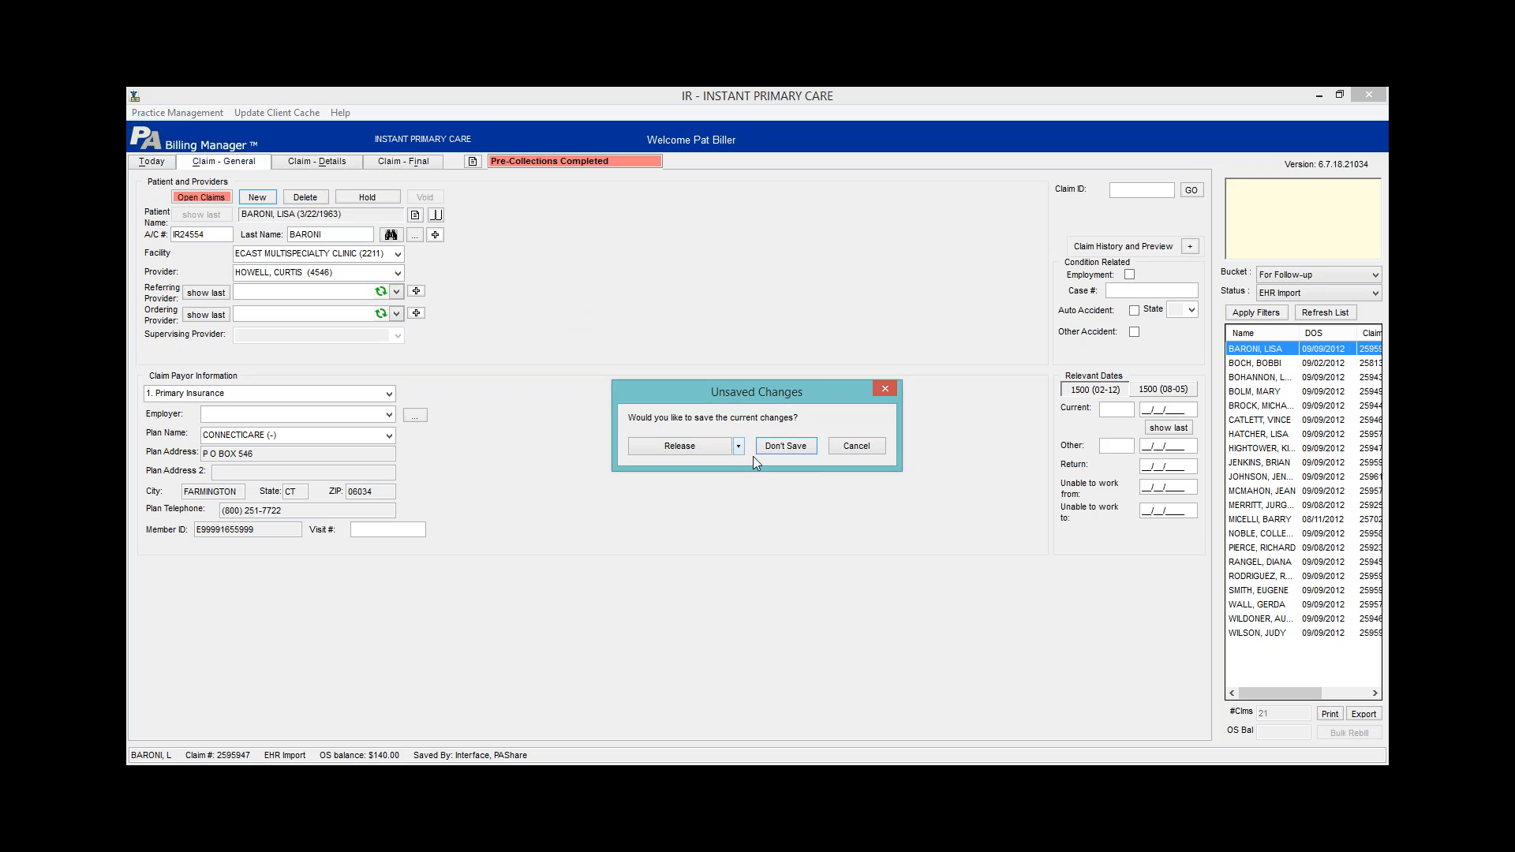
{"action": "left_click", "coordinate": [786, 446]}
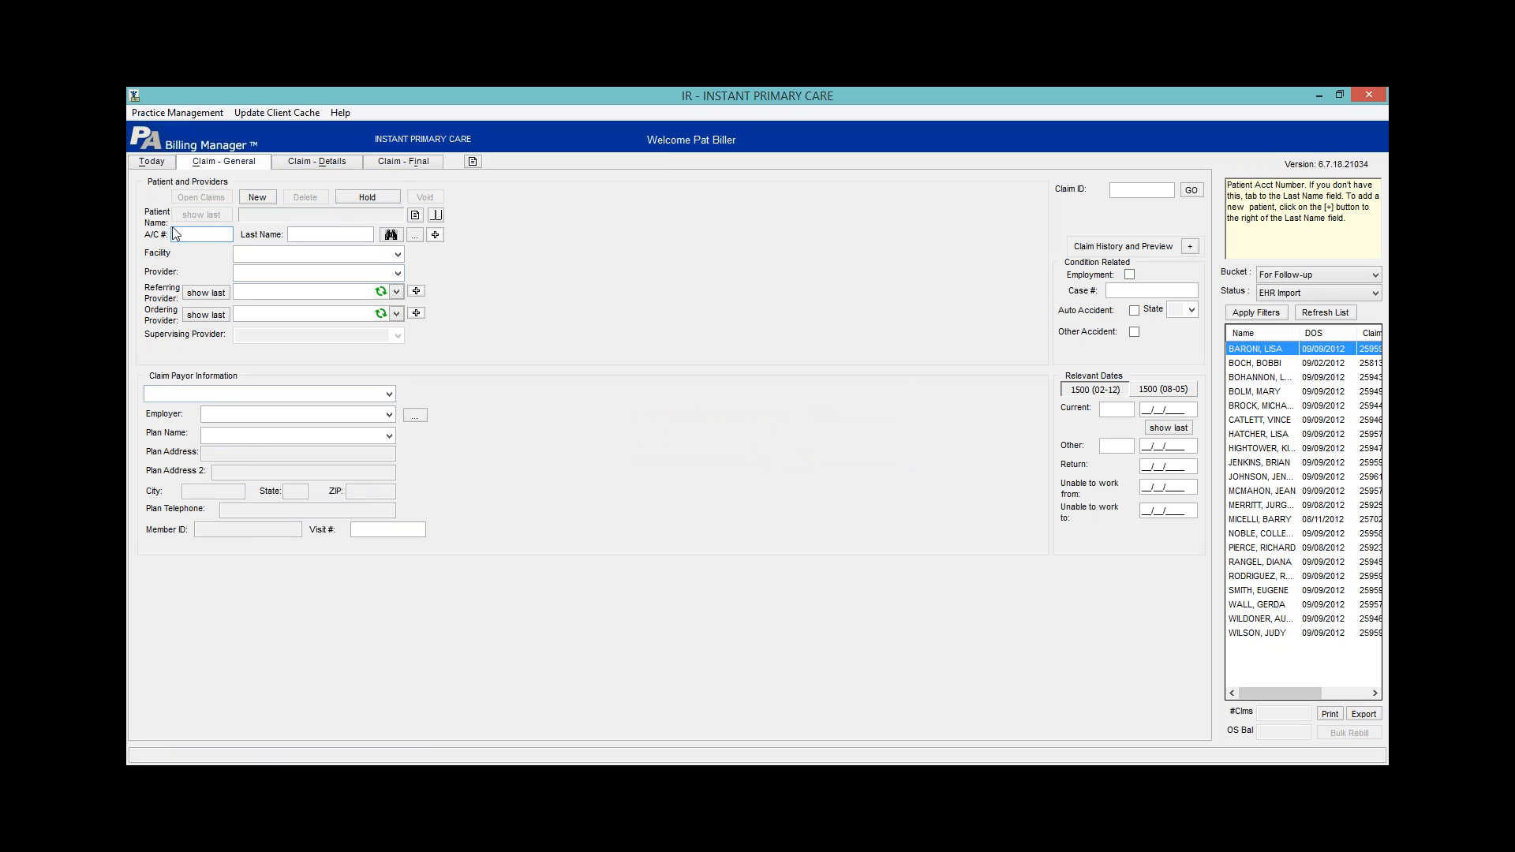
Search patients by last names starting with T, load the first match into the claim and dismiss the patient notes
{"action": "left_click", "coordinate": [391, 235]}
{"action": "type", "text": "T"}
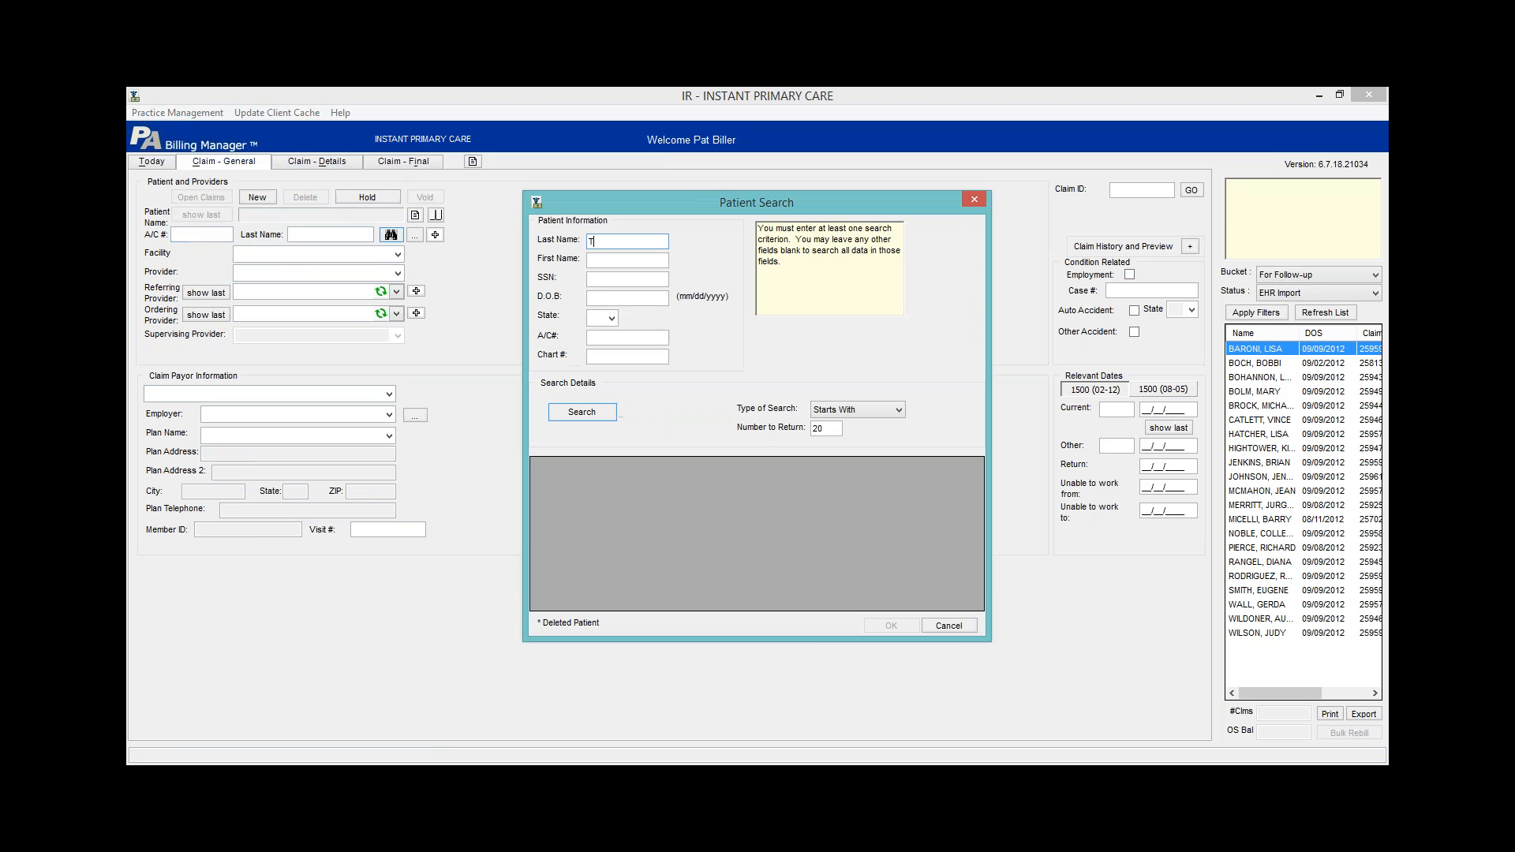
{"action": "key", "text": "Return"}
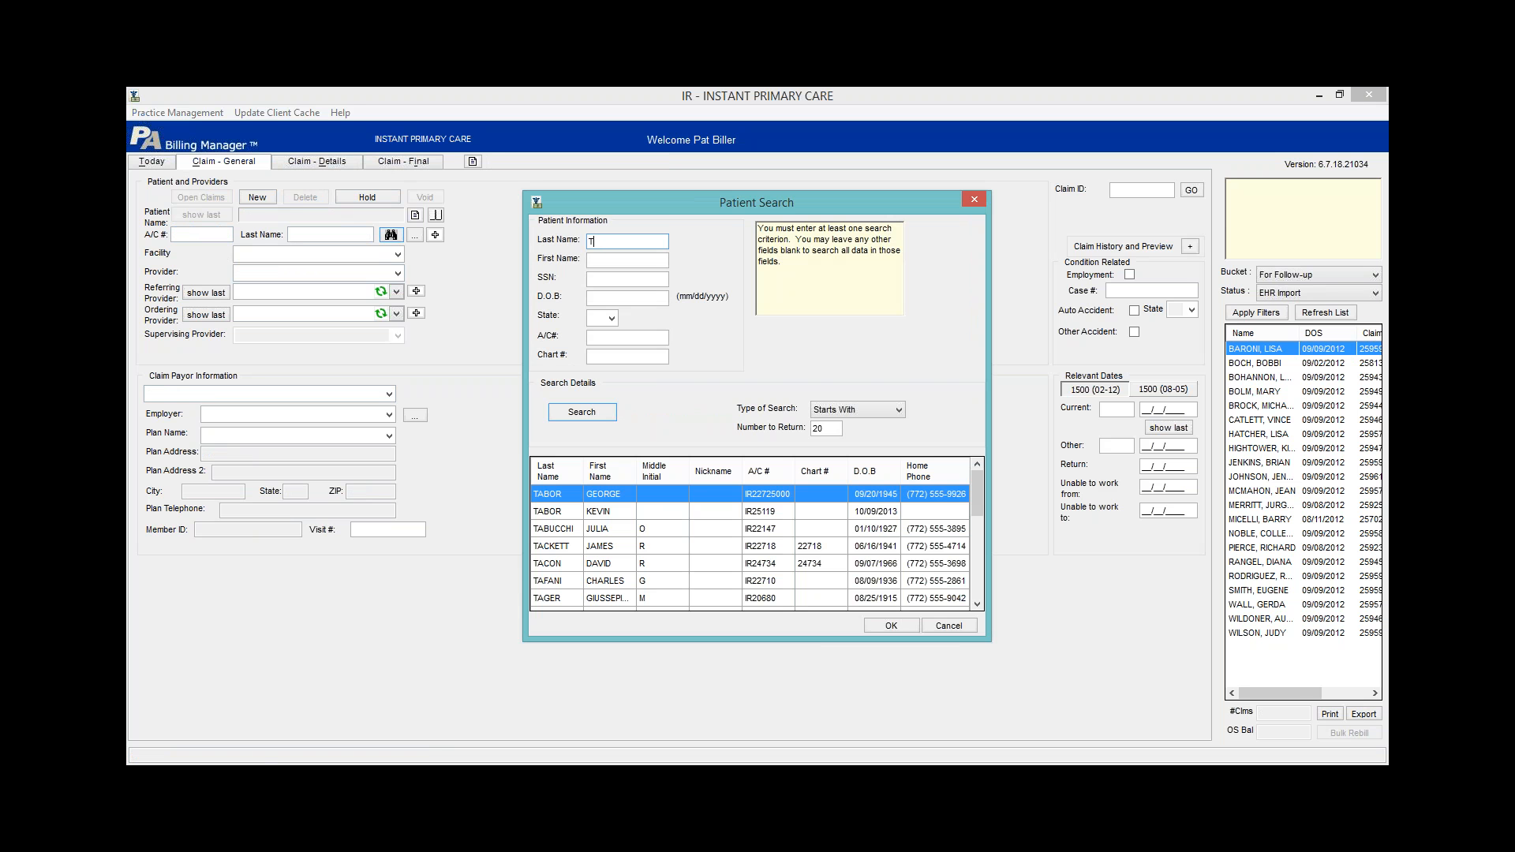
{"action": "left_click", "coordinate": [873, 625]}
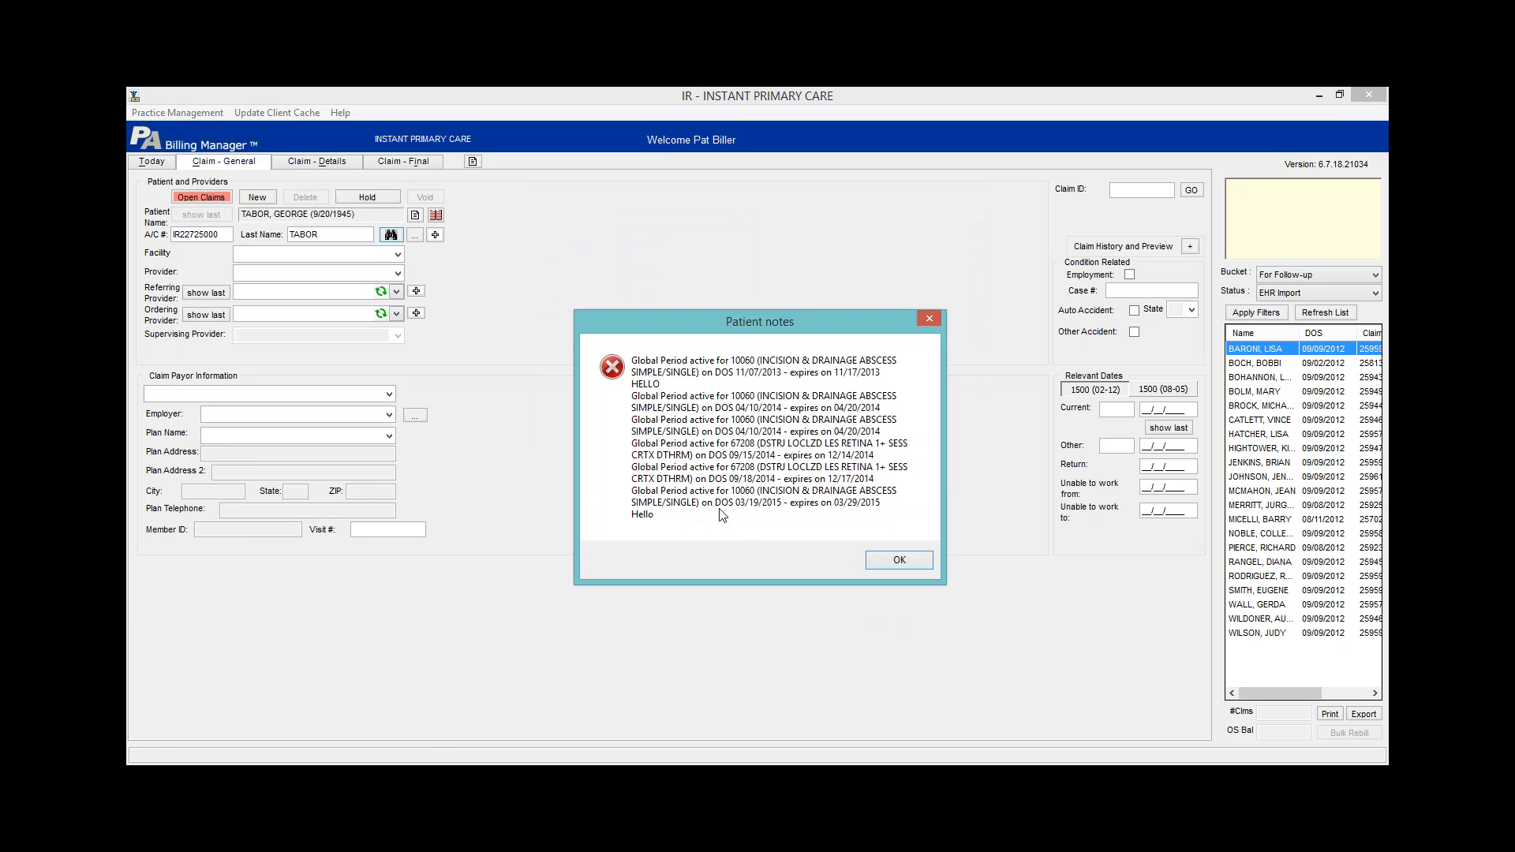
{"action": "left_click", "coordinate": [892, 561]}
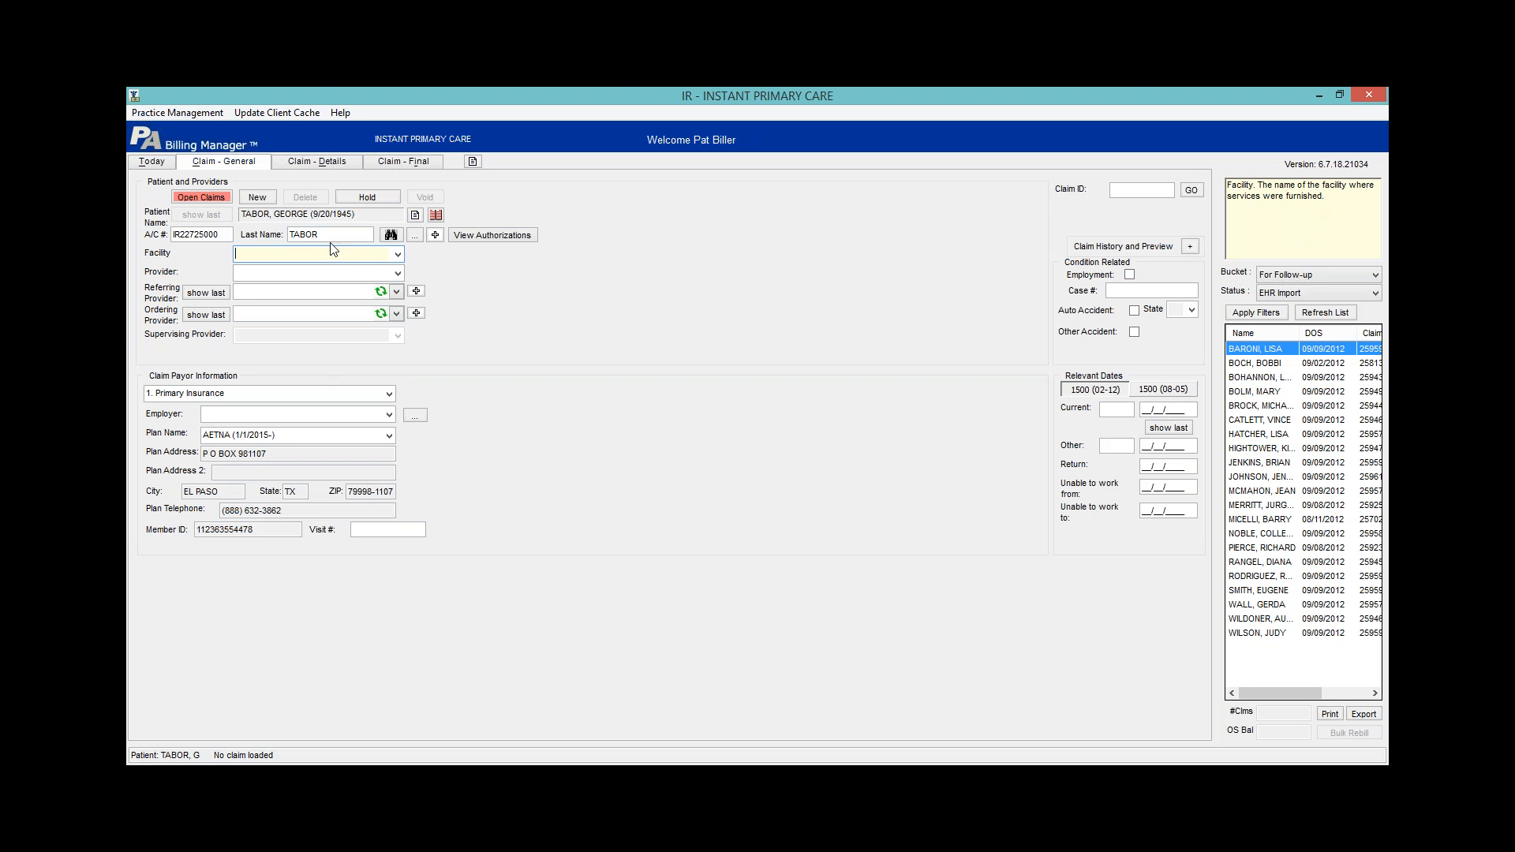
Set the claim's facility to INDIAN RIVER PRIMARY CARE (555) and assign the first listed provider
{"action": "left_click", "coordinate": [398, 255]}
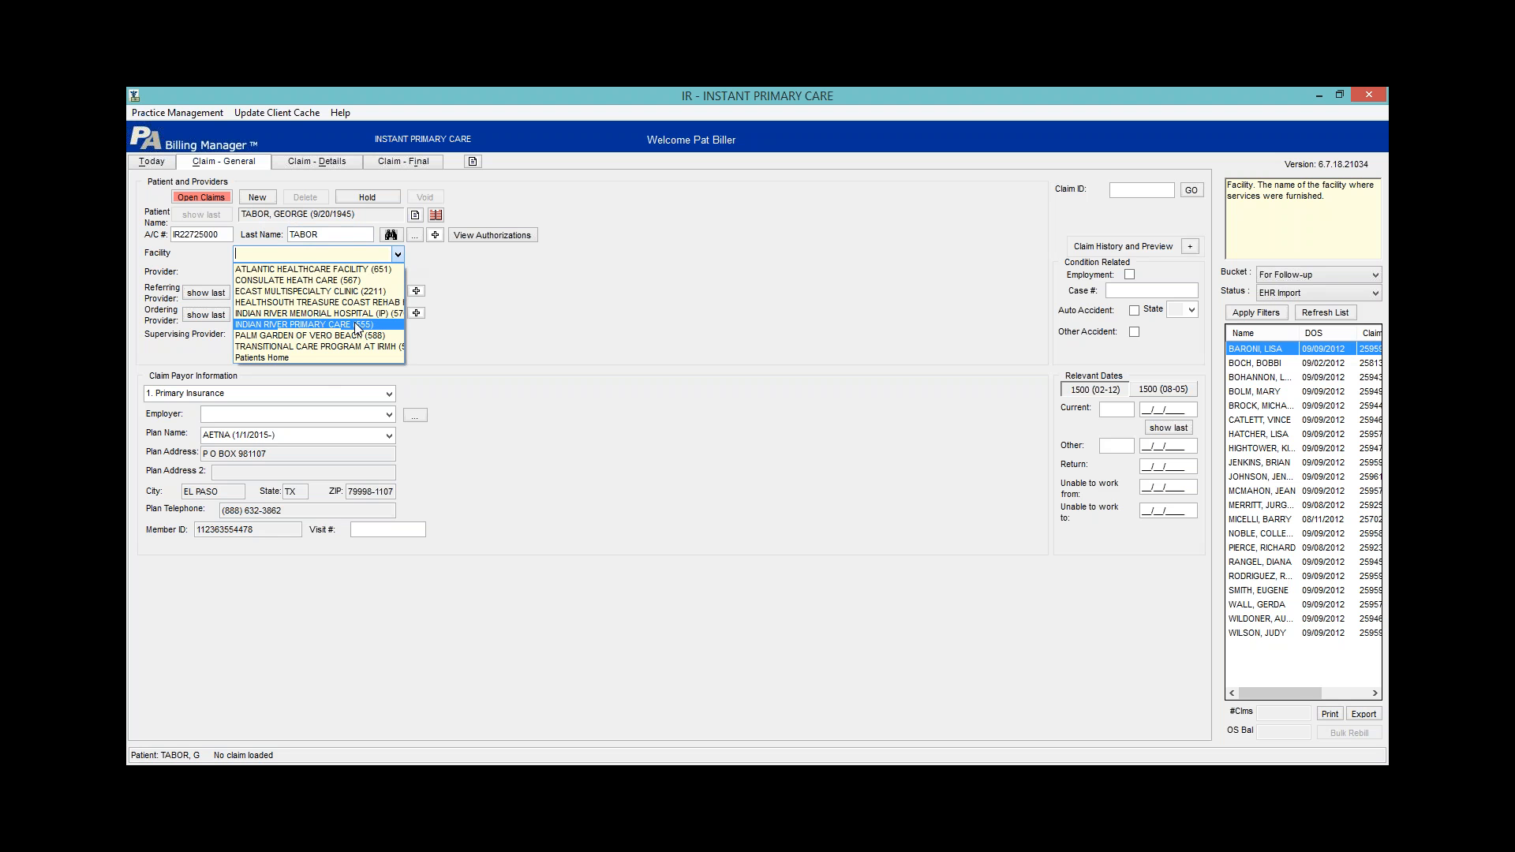
{"action": "left_click", "coordinate": [394, 324]}
{"action": "left_click", "coordinate": [398, 273]}
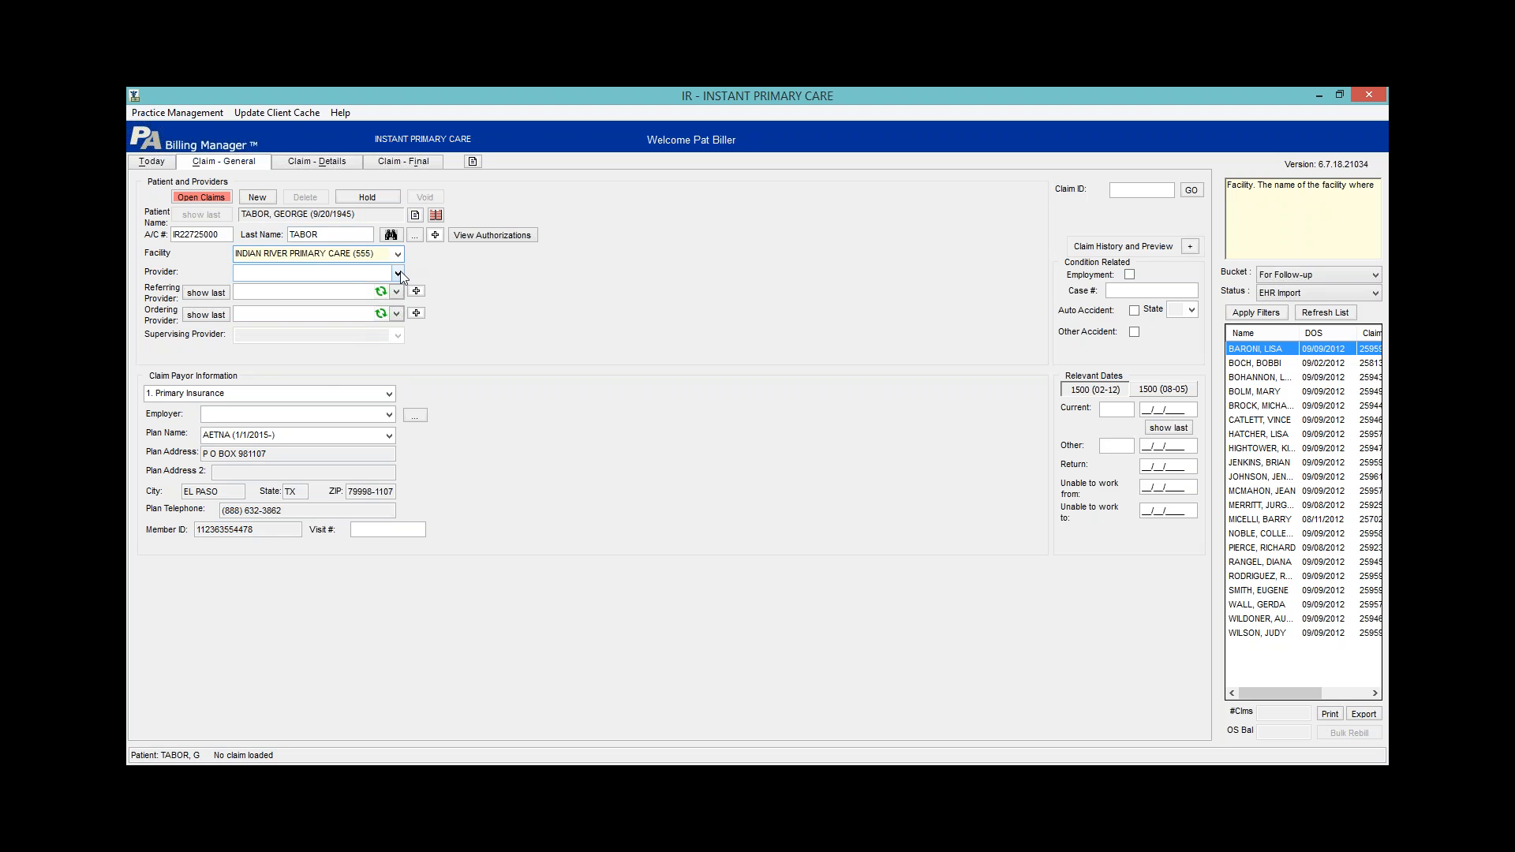
{"action": "left_click", "coordinate": [400, 272]}
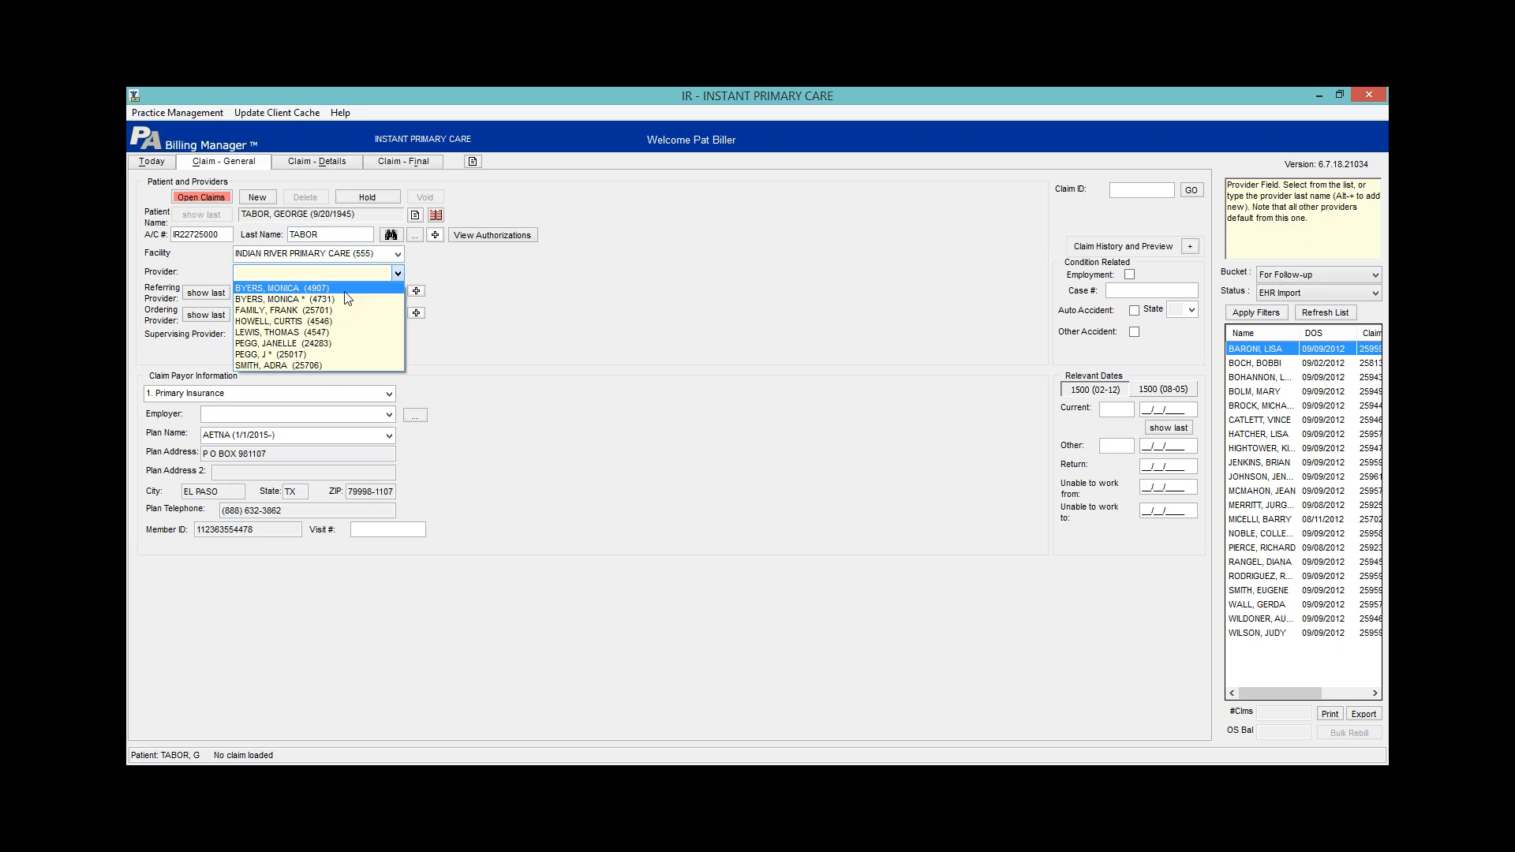
{"action": "key", "text": "Return"}
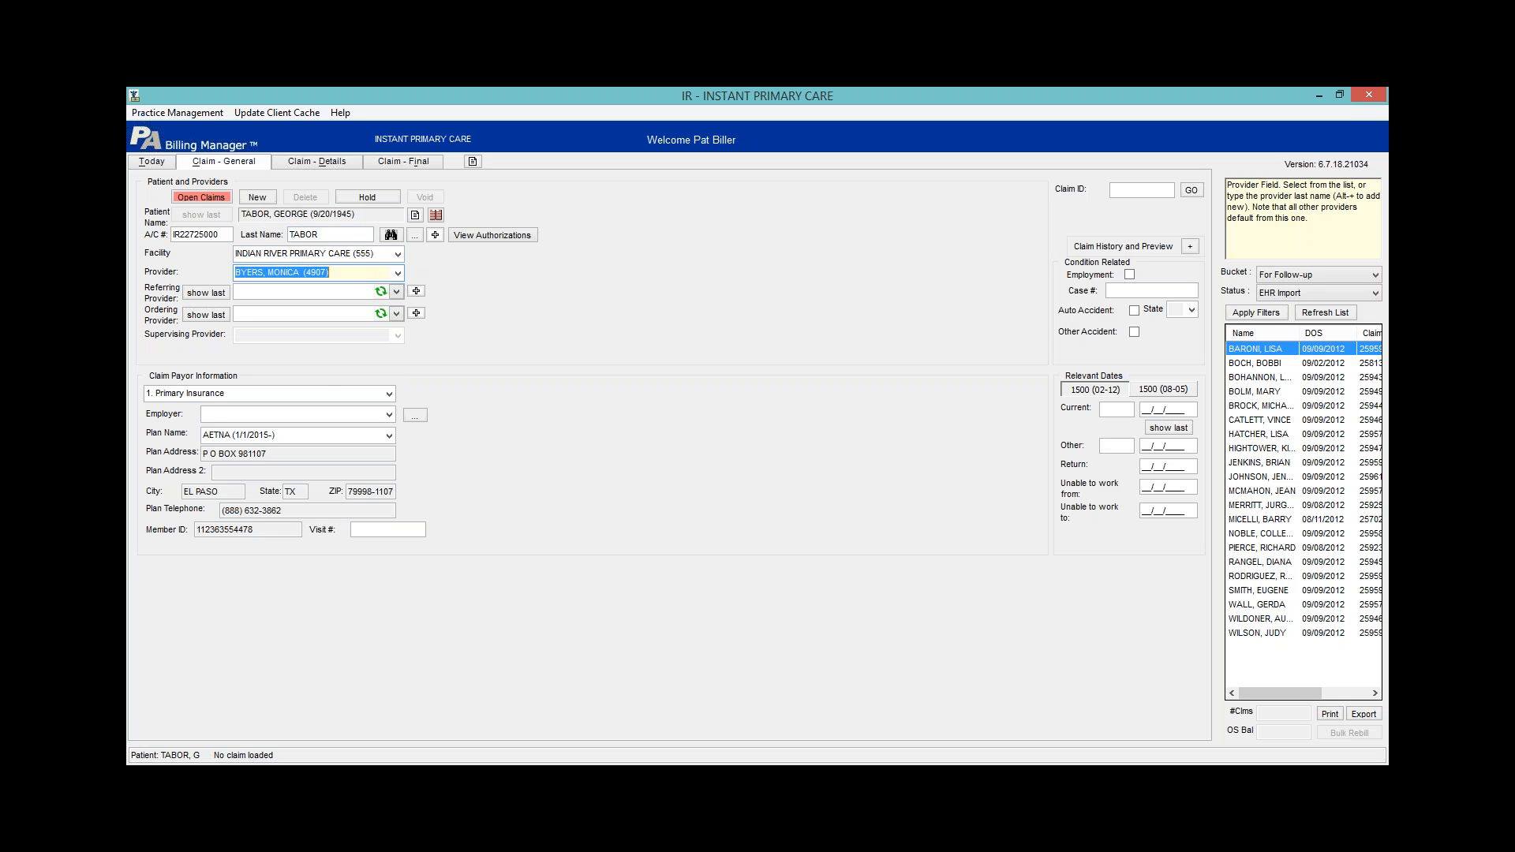
Look through the available referring providers and close the list without choosing one
{"action": "left_click", "coordinate": [396, 292]}
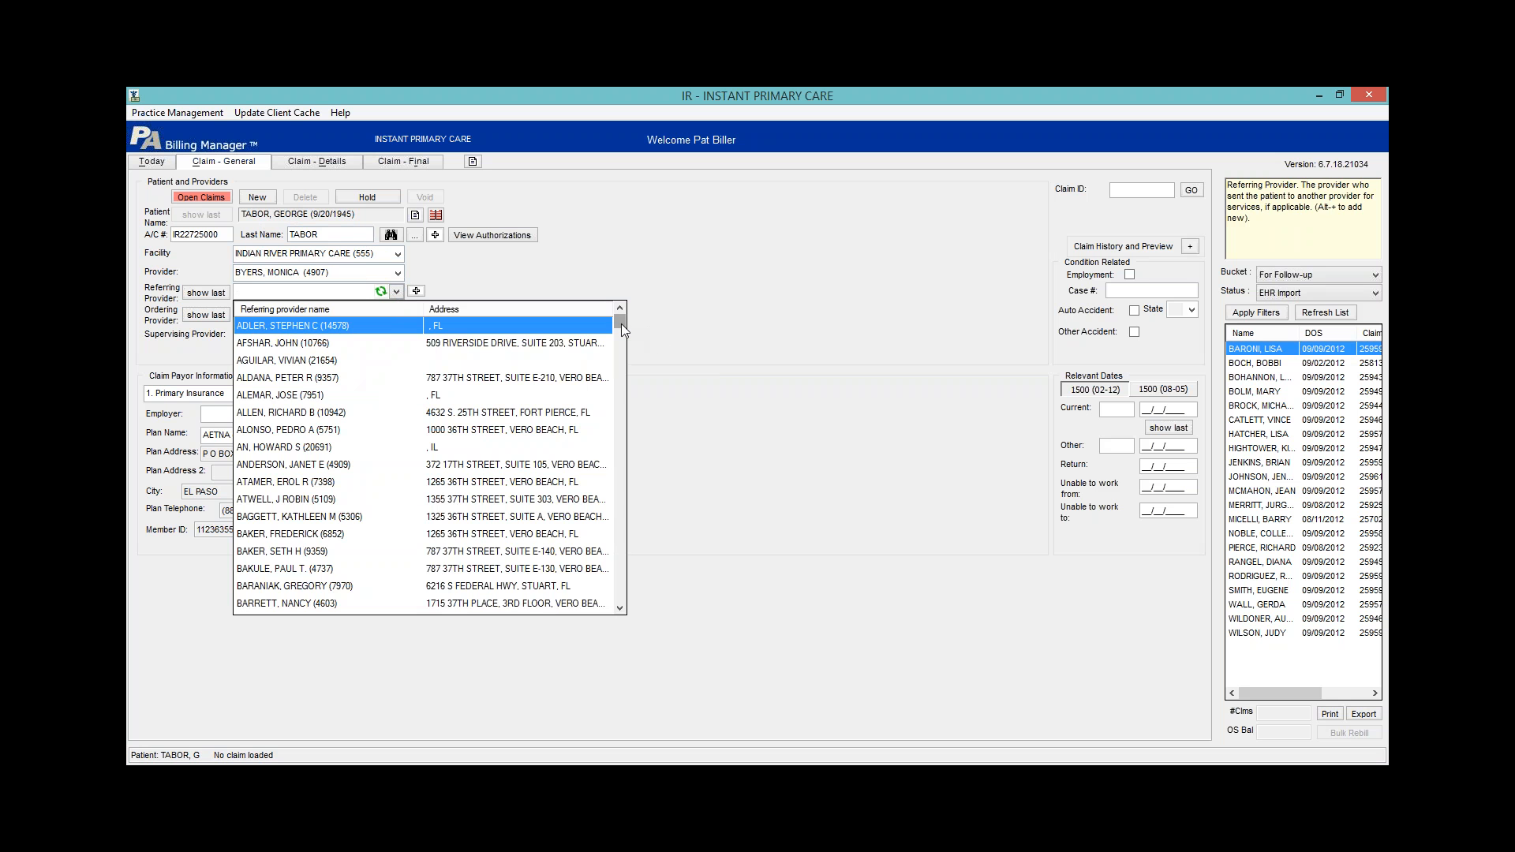
{"action": "mouse_move", "coordinate": [621, 330]}
{"action": "left_mouse_down"}
{"action": "mouse_move", "coordinate": [623, 355]}
{"action": "mouse_move", "coordinate": [623, 324]}
{"action": "left_mouse_up"}
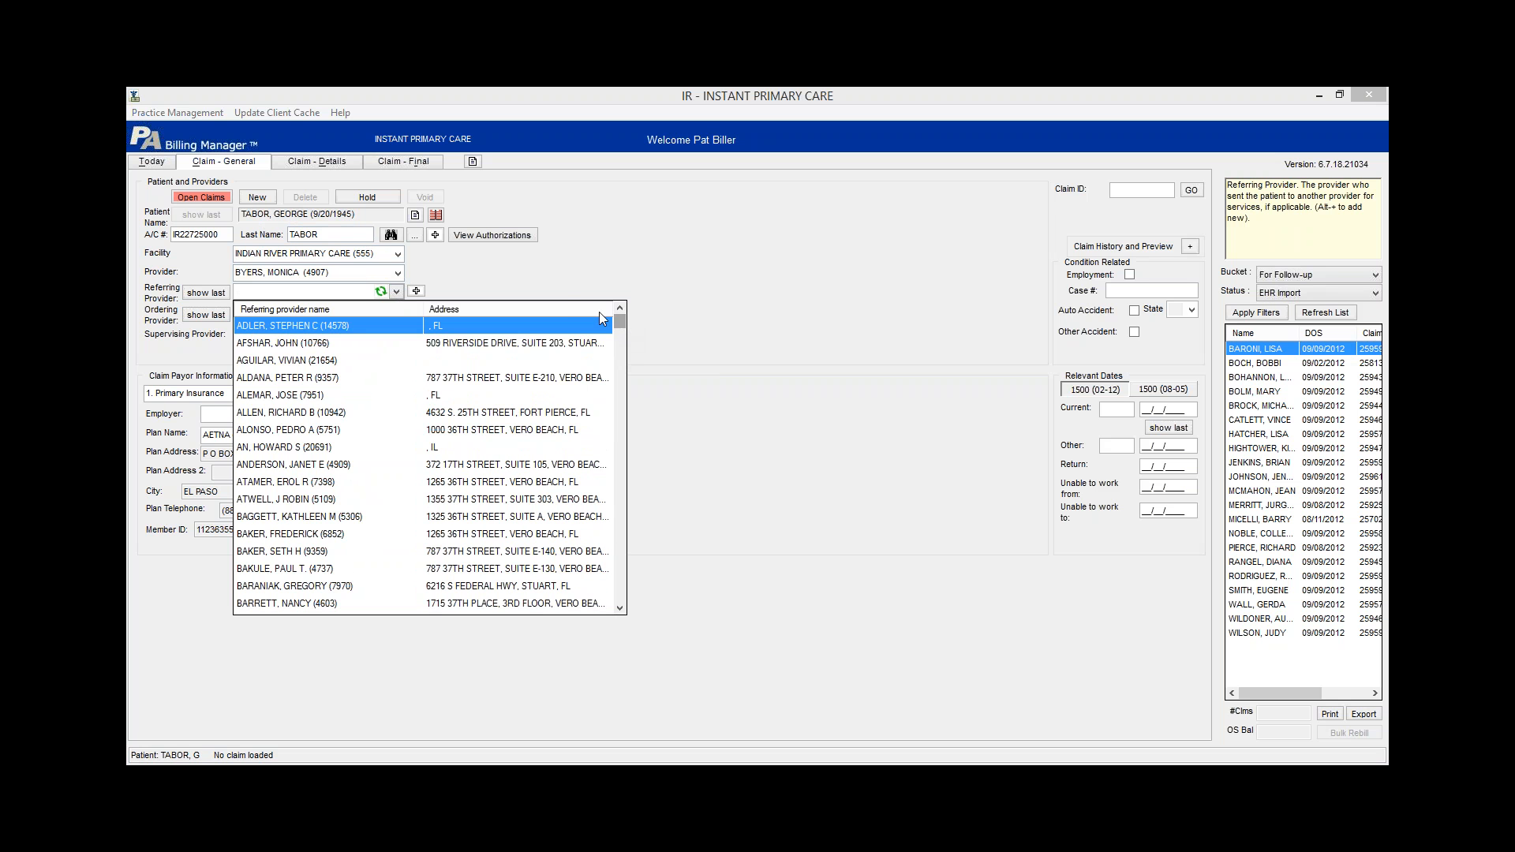
{"action": "left_click", "coordinate": [468, 275]}
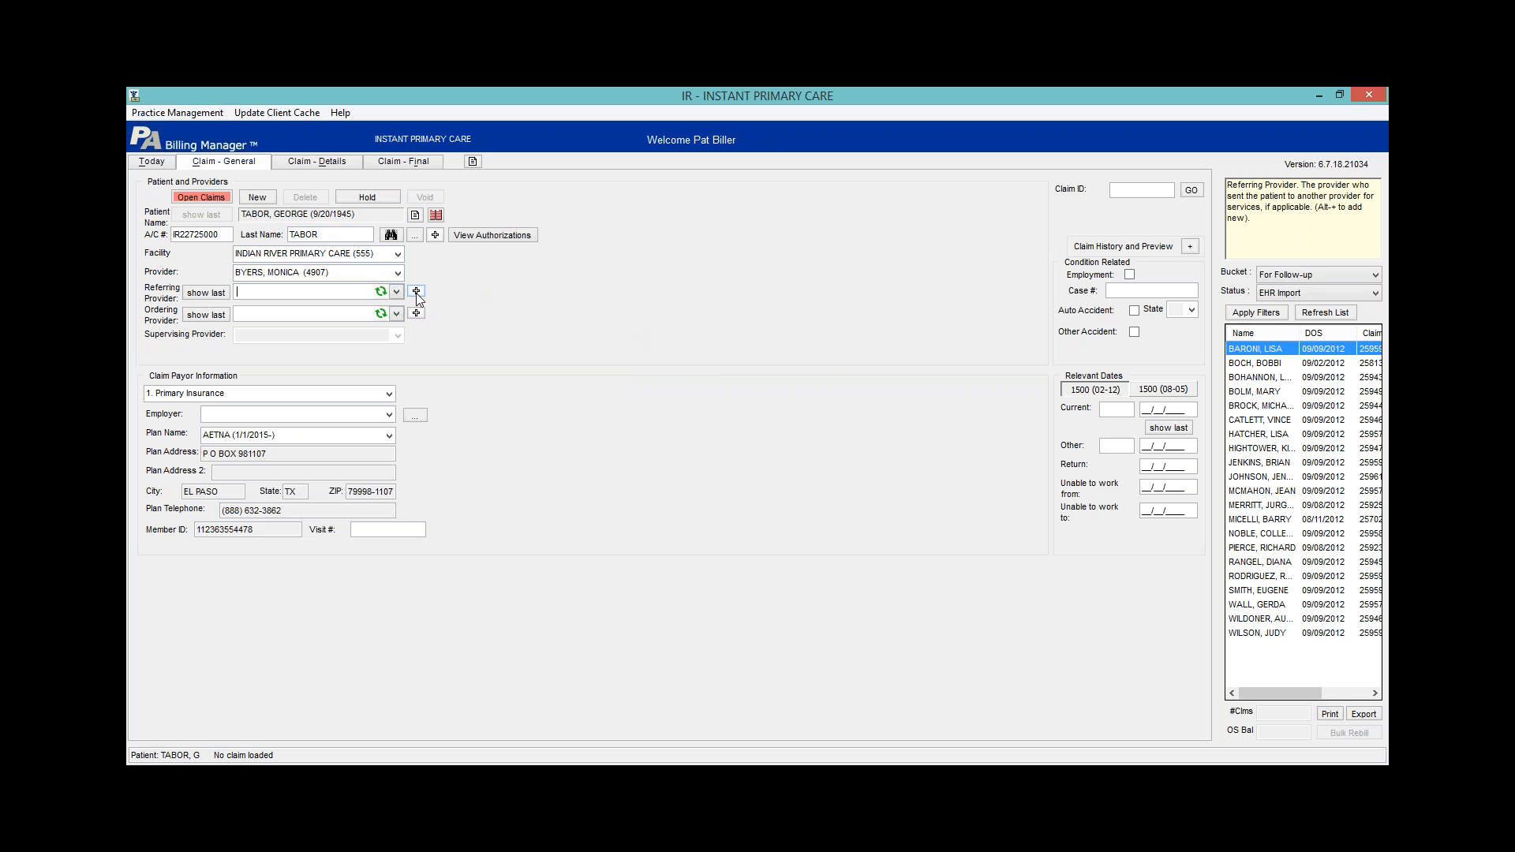
Search the national NPI database for referring providers by last name in state CT, select the fourth match and close without adding it
{"action": "left_click", "coordinate": [416, 292]}
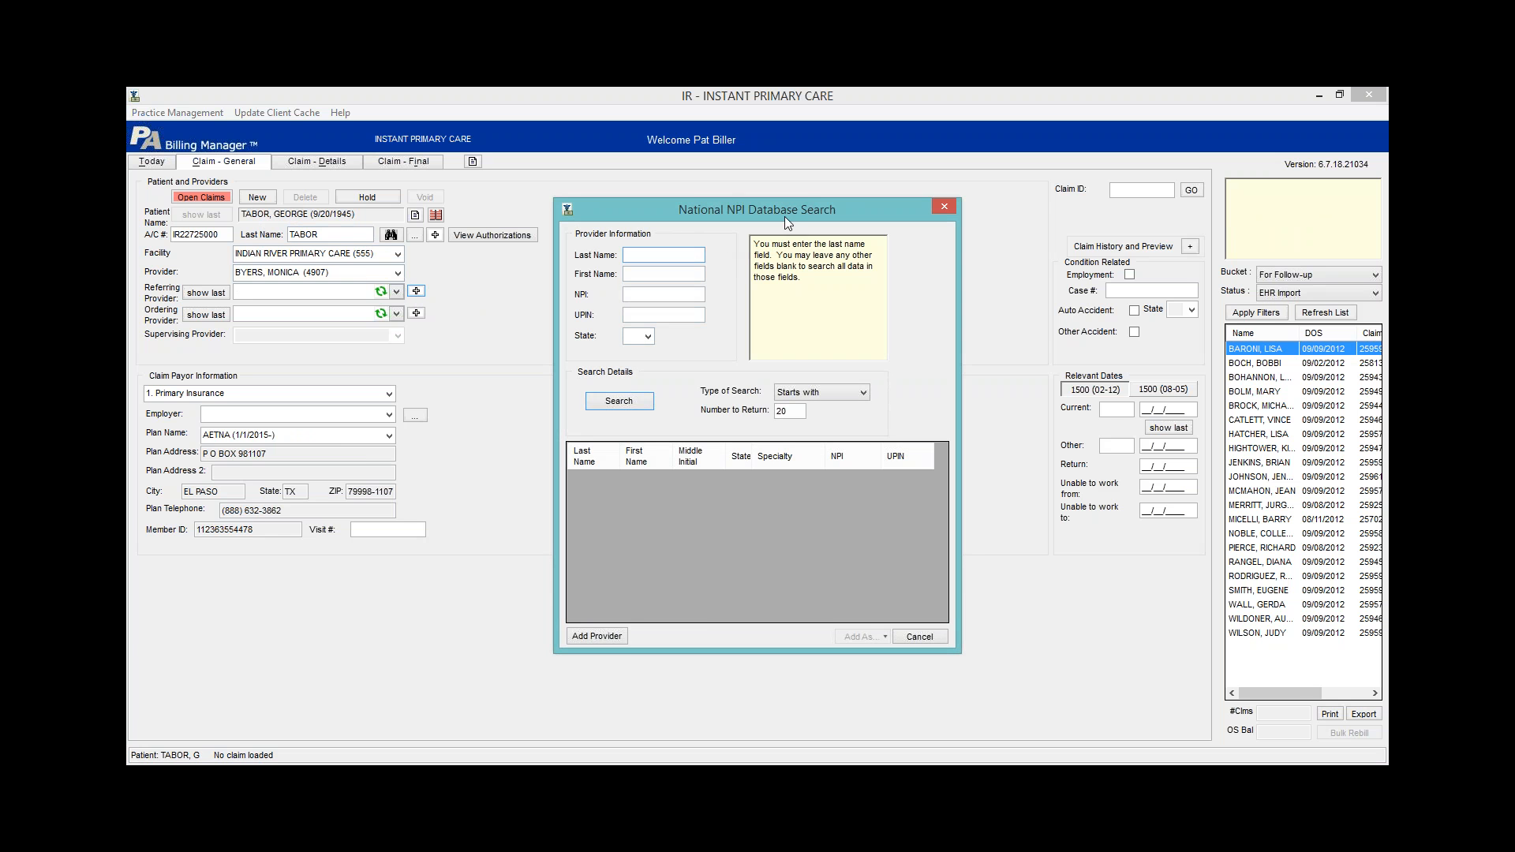
{"action": "type", "text": "SMITH"}
{"action": "left_click", "coordinate": [641, 338]}
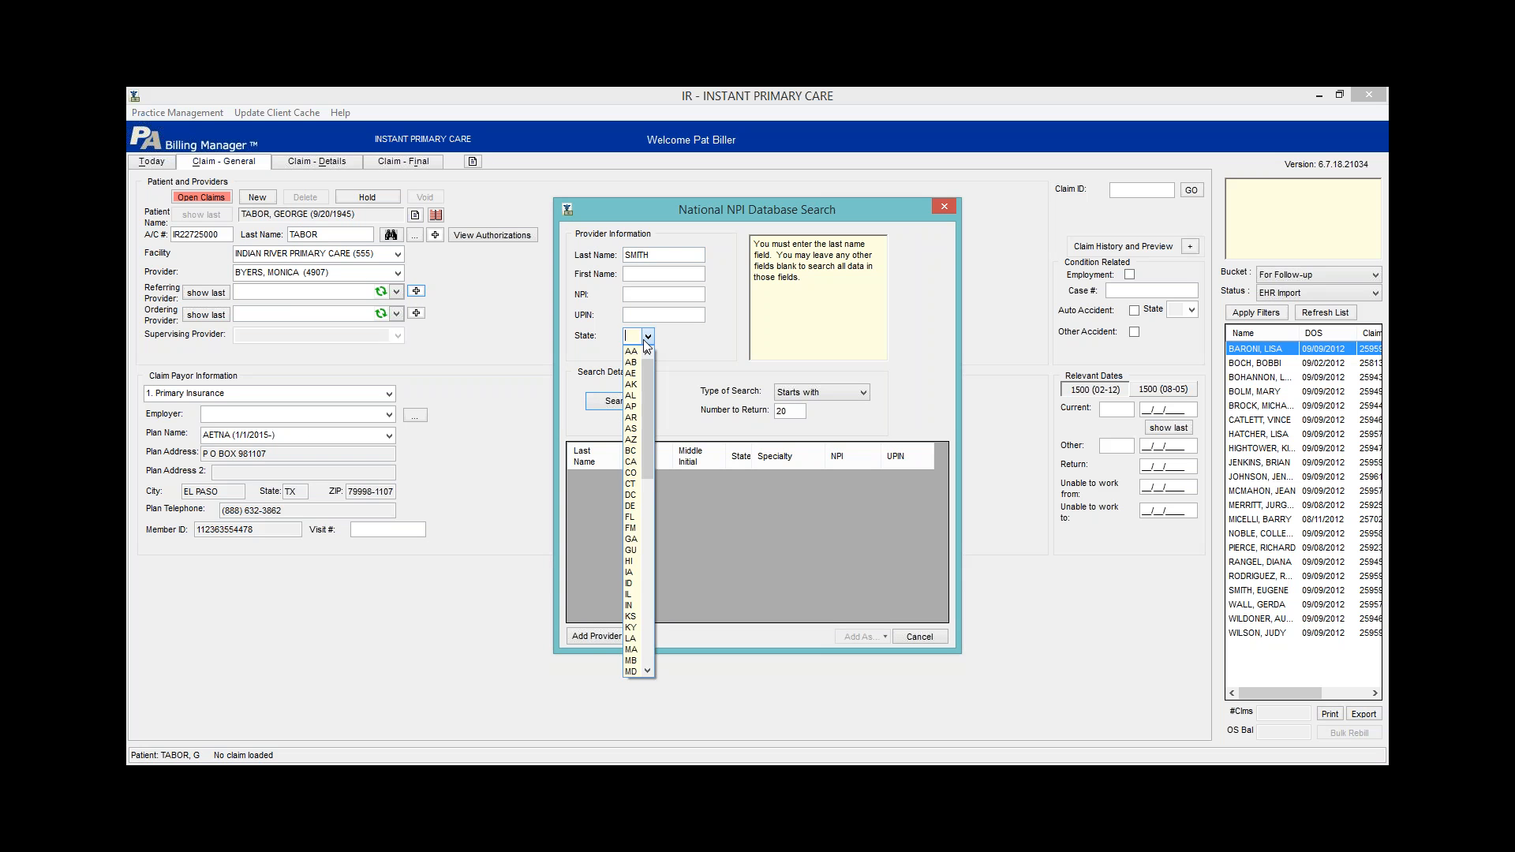
{"action": "left_click", "coordinate": [633, 483]}
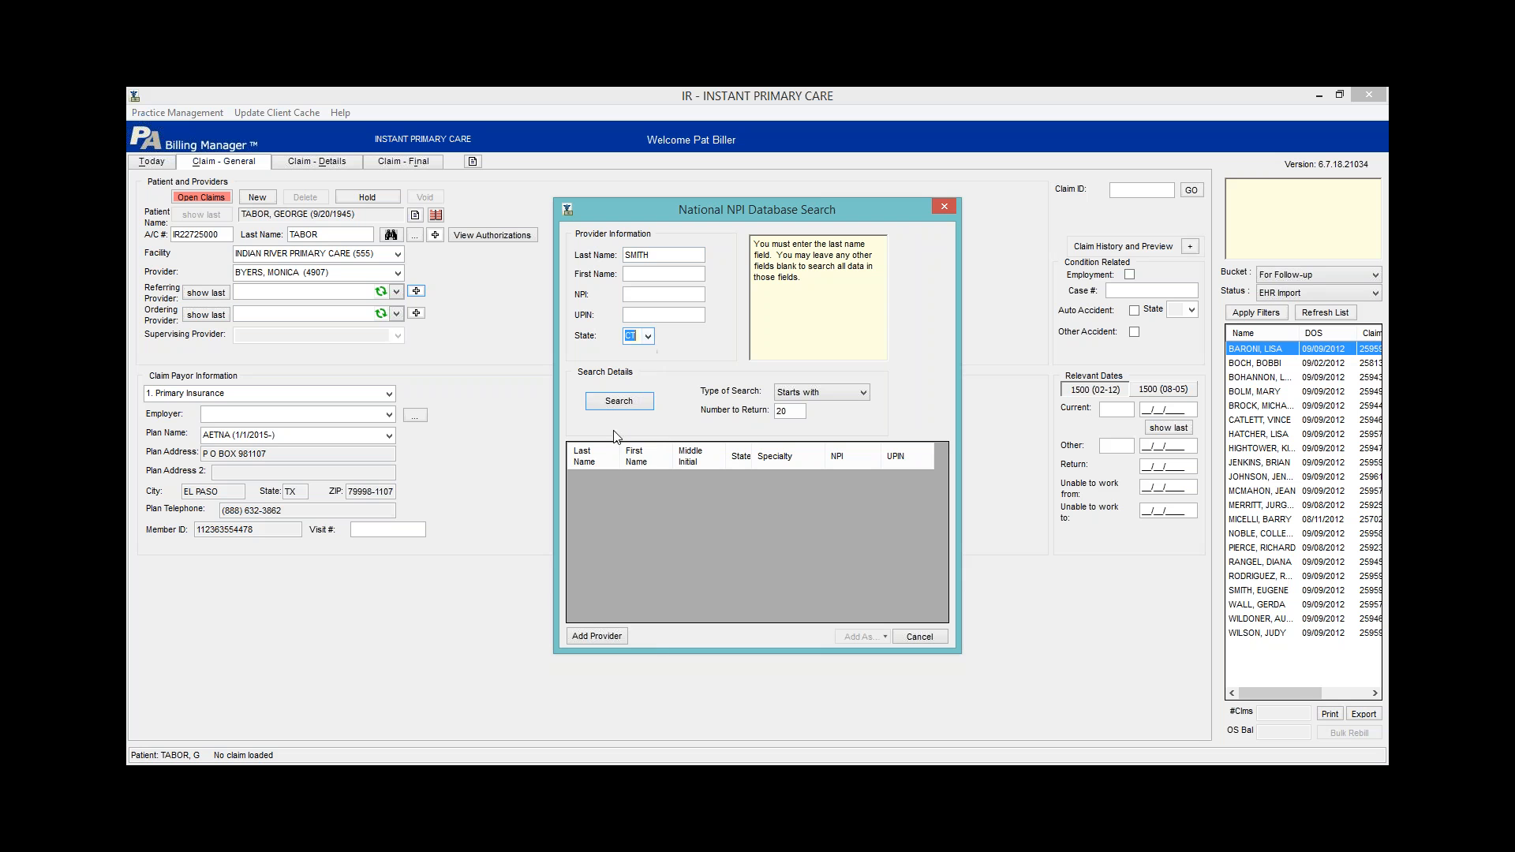
{"action": "left_click", "coordinate": [617, 401]}
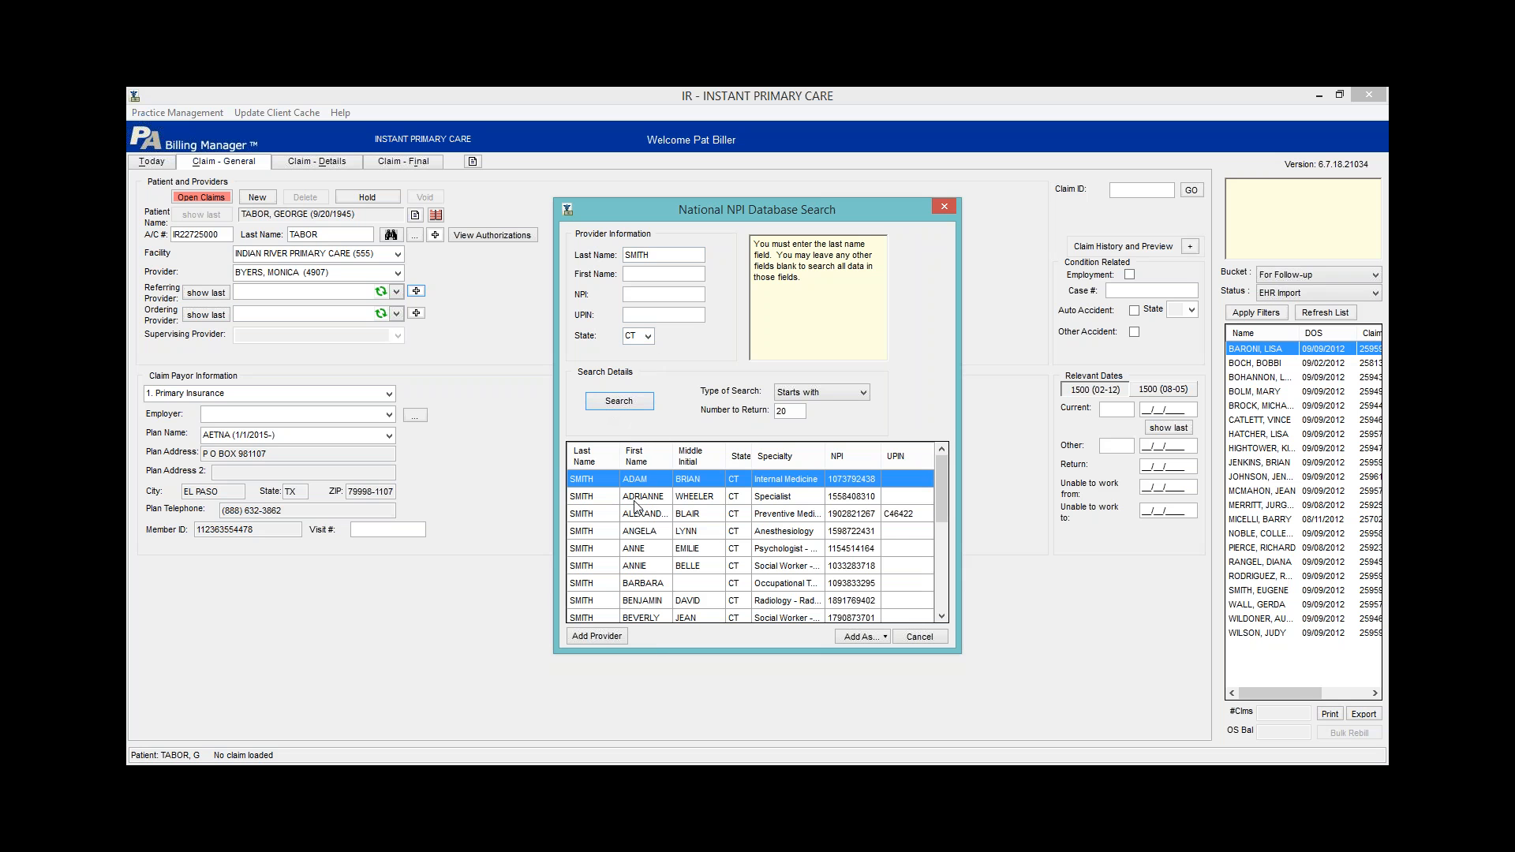
{"action": "left_click", "coordinate": [646, 537]}
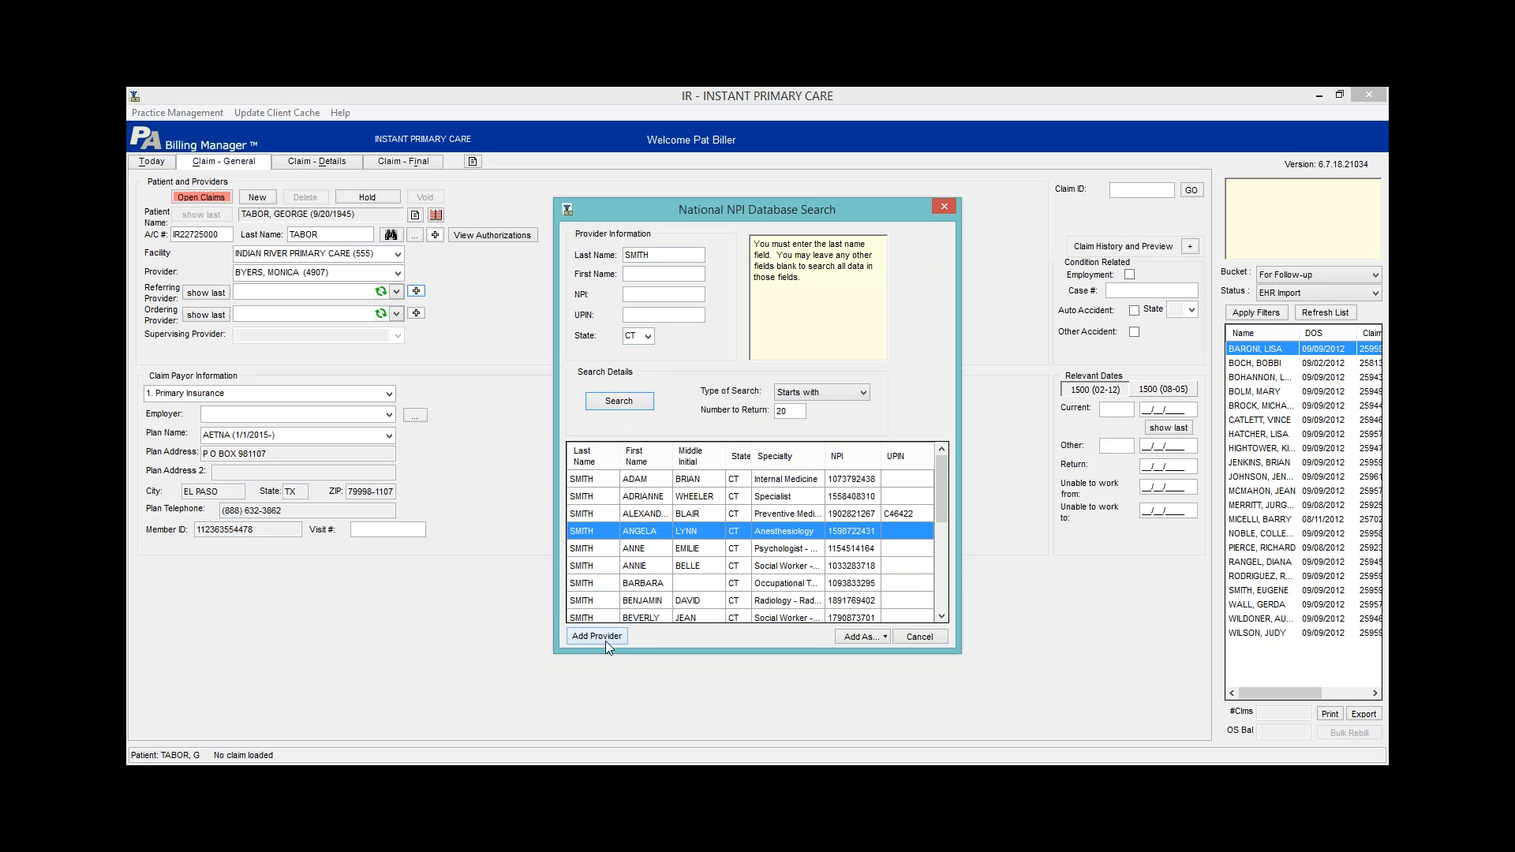
{"action": "left_click", "coordinate": [932, 641]}
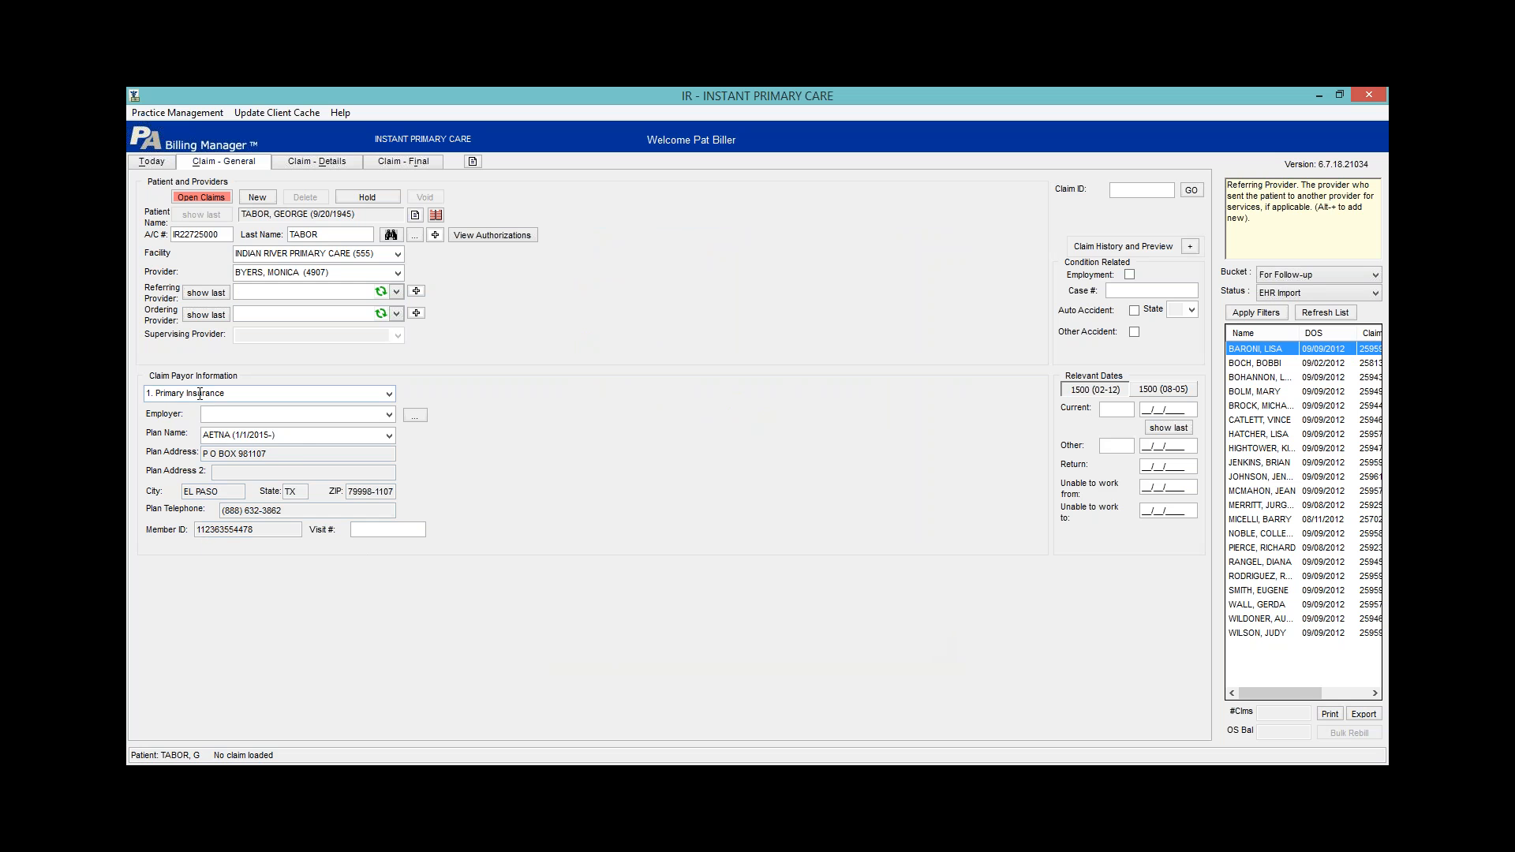
Try Workers Compensation and Self-Pay as the claim's payor type
{"action": "left_click", "coordinate": [388, 393]}
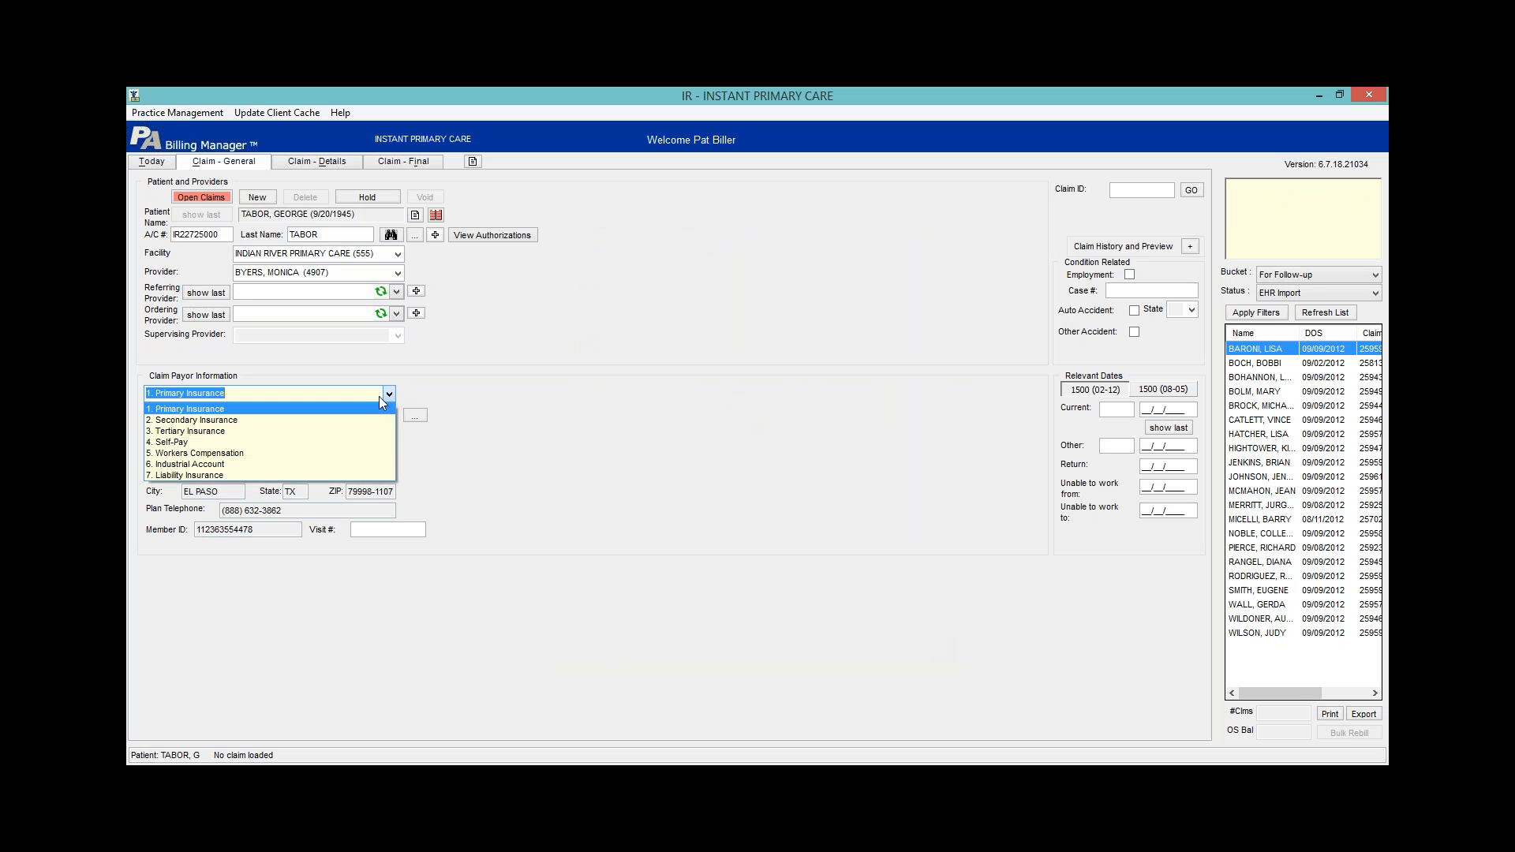
{"action": "left_click", "coordinate": [205, 453]}
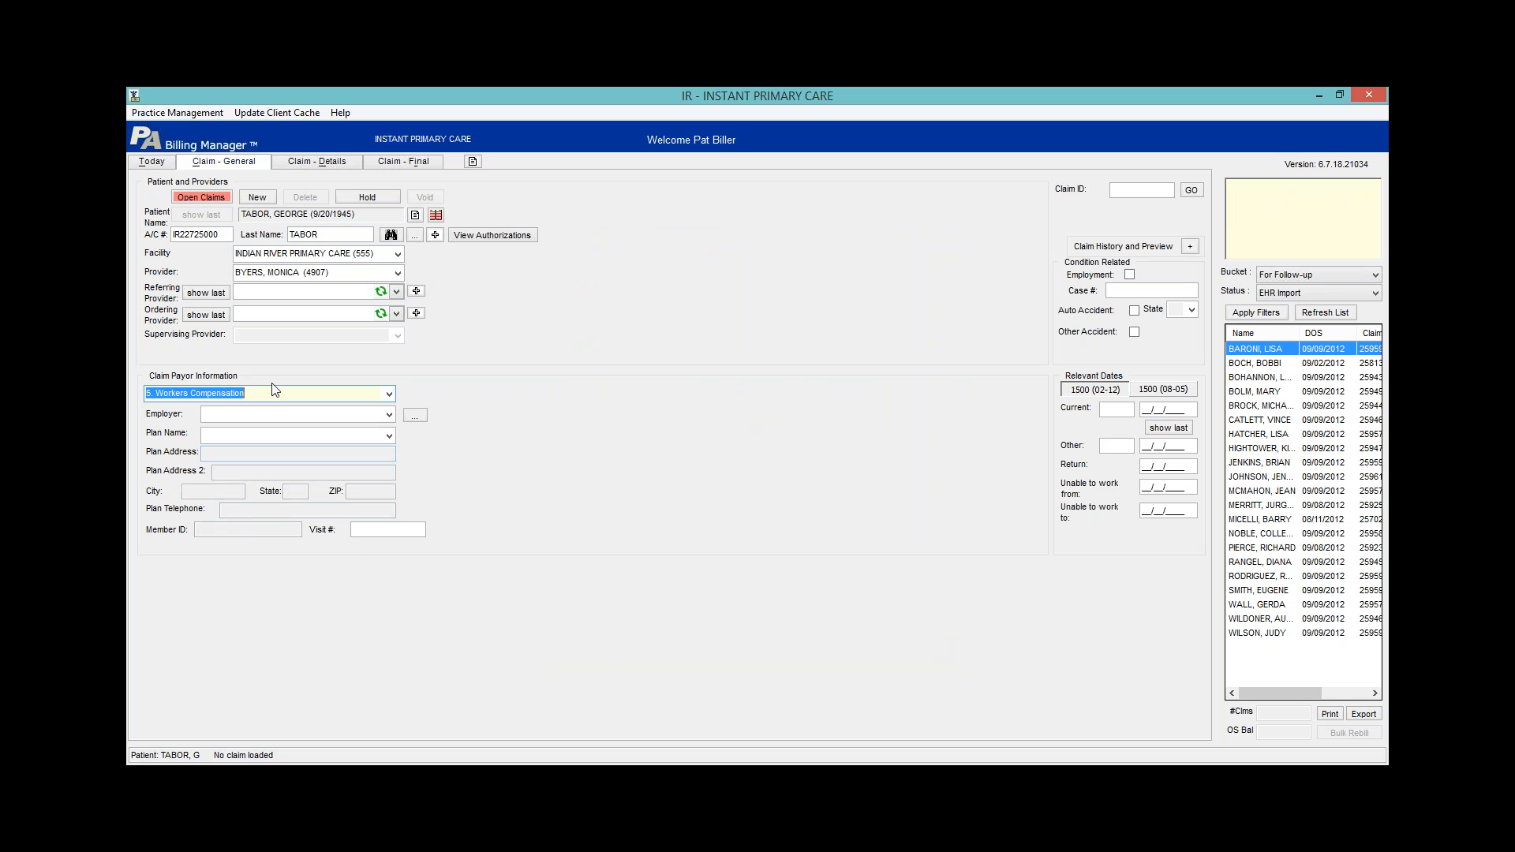
{"action": "left_click", "coordinate": [388, 394]}
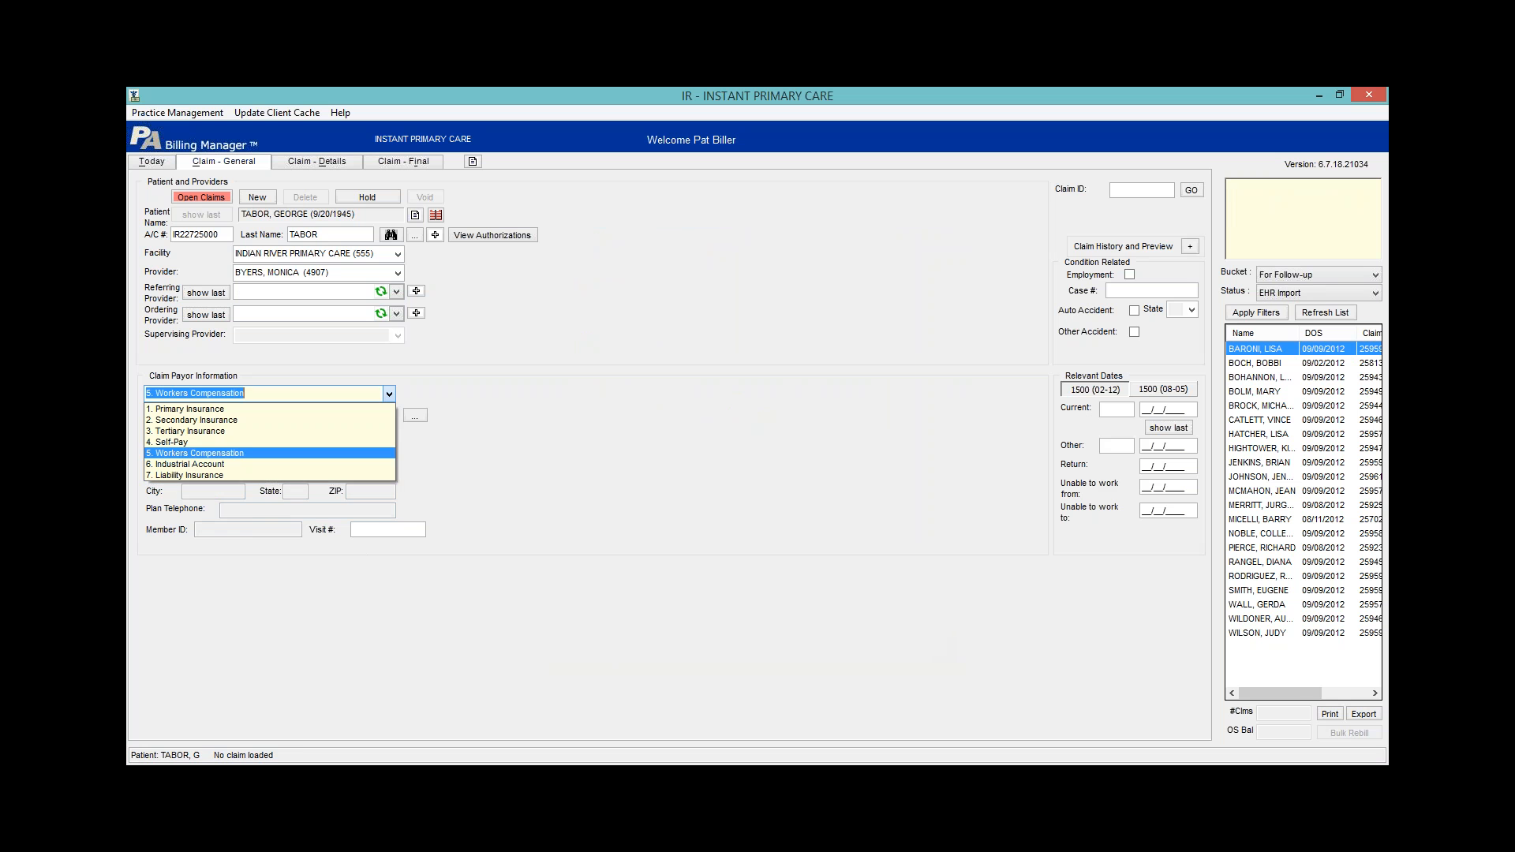
{"action": "left_click", "coordinate": [226, 444]}
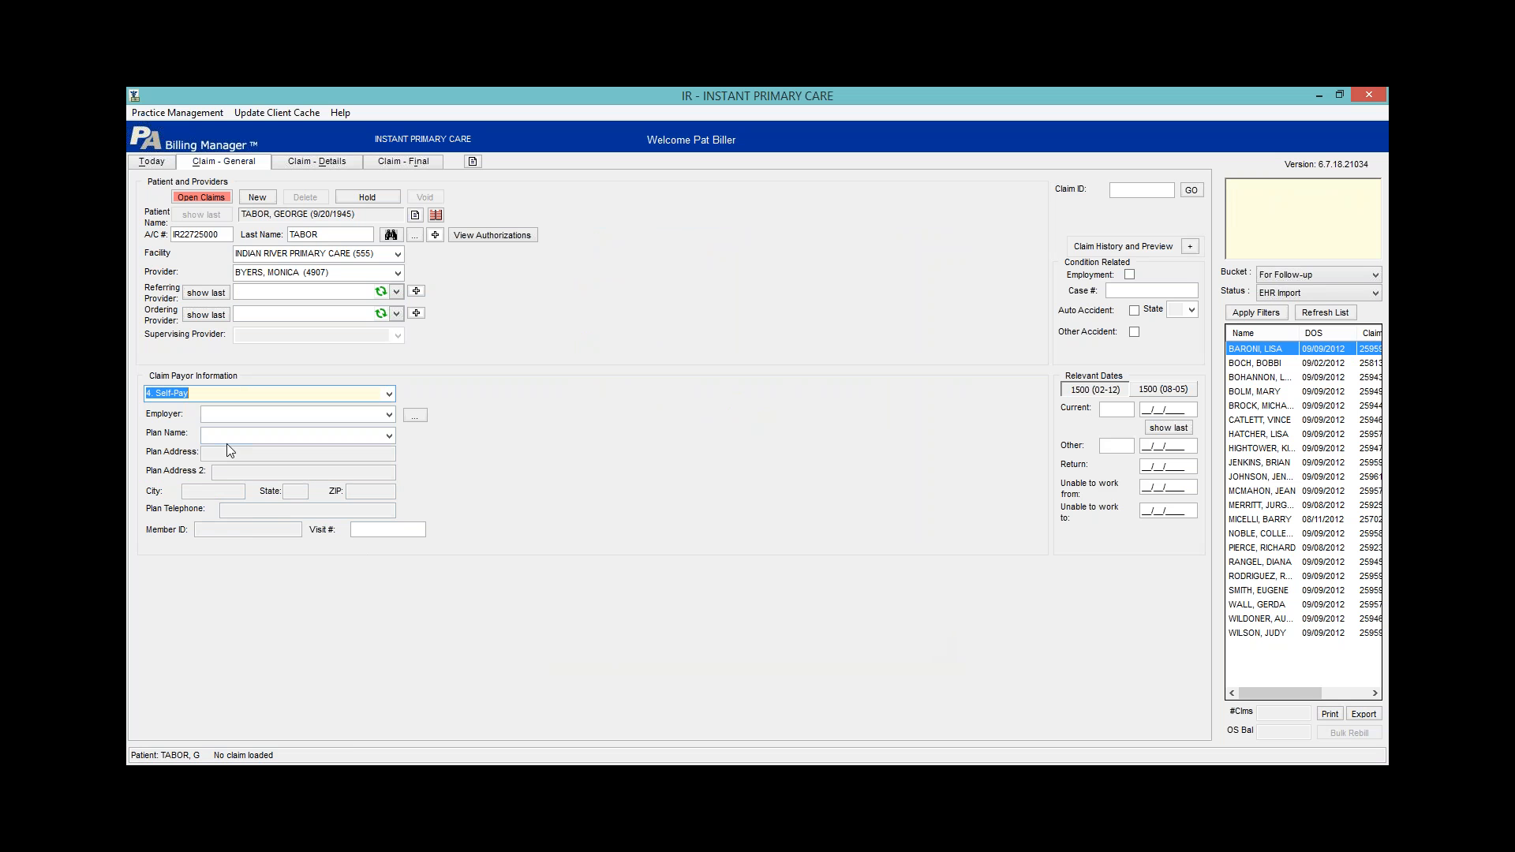
Set the claim's payor to Primary Insurance with the plan AETNA (1/1/2015-)
{"action": "left_click", "coordinate": [345, 394]}
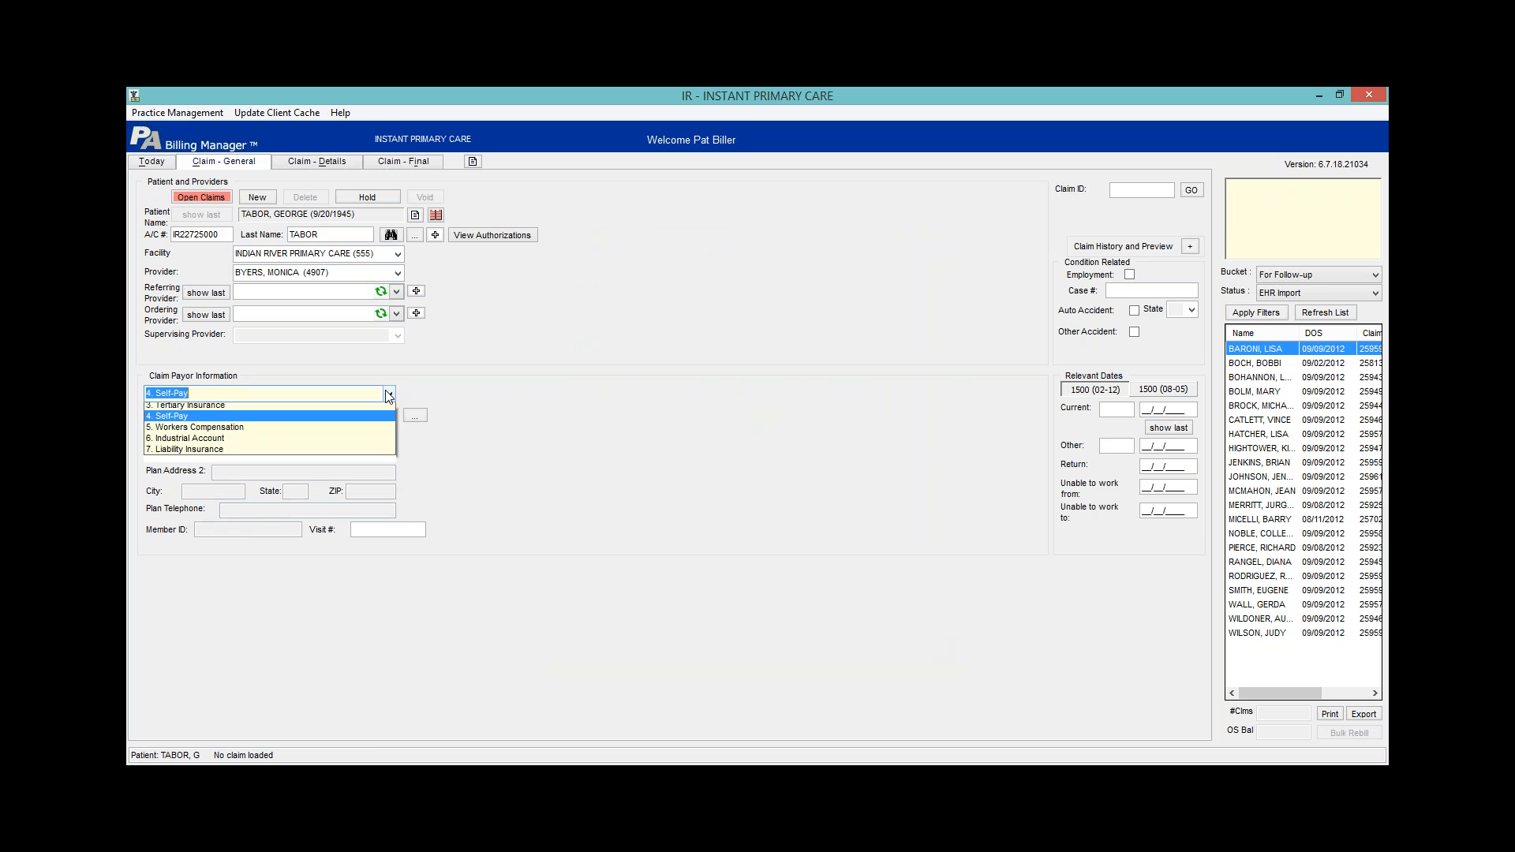
{"action": "left_click", "coordinate": [344, 409]}
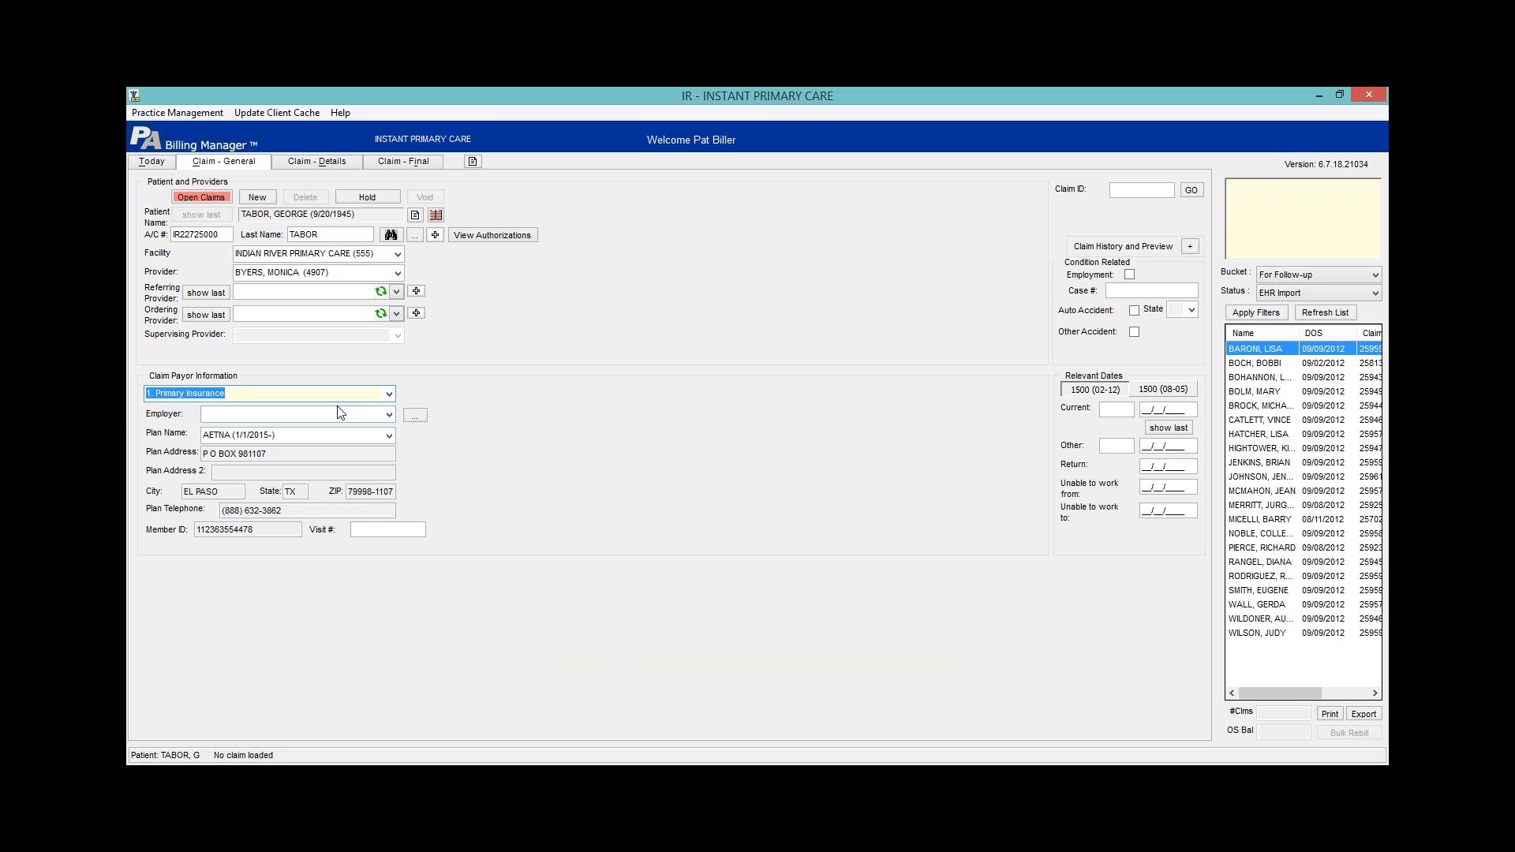
{"action": "left_click", "coordinate": [390, 436]}
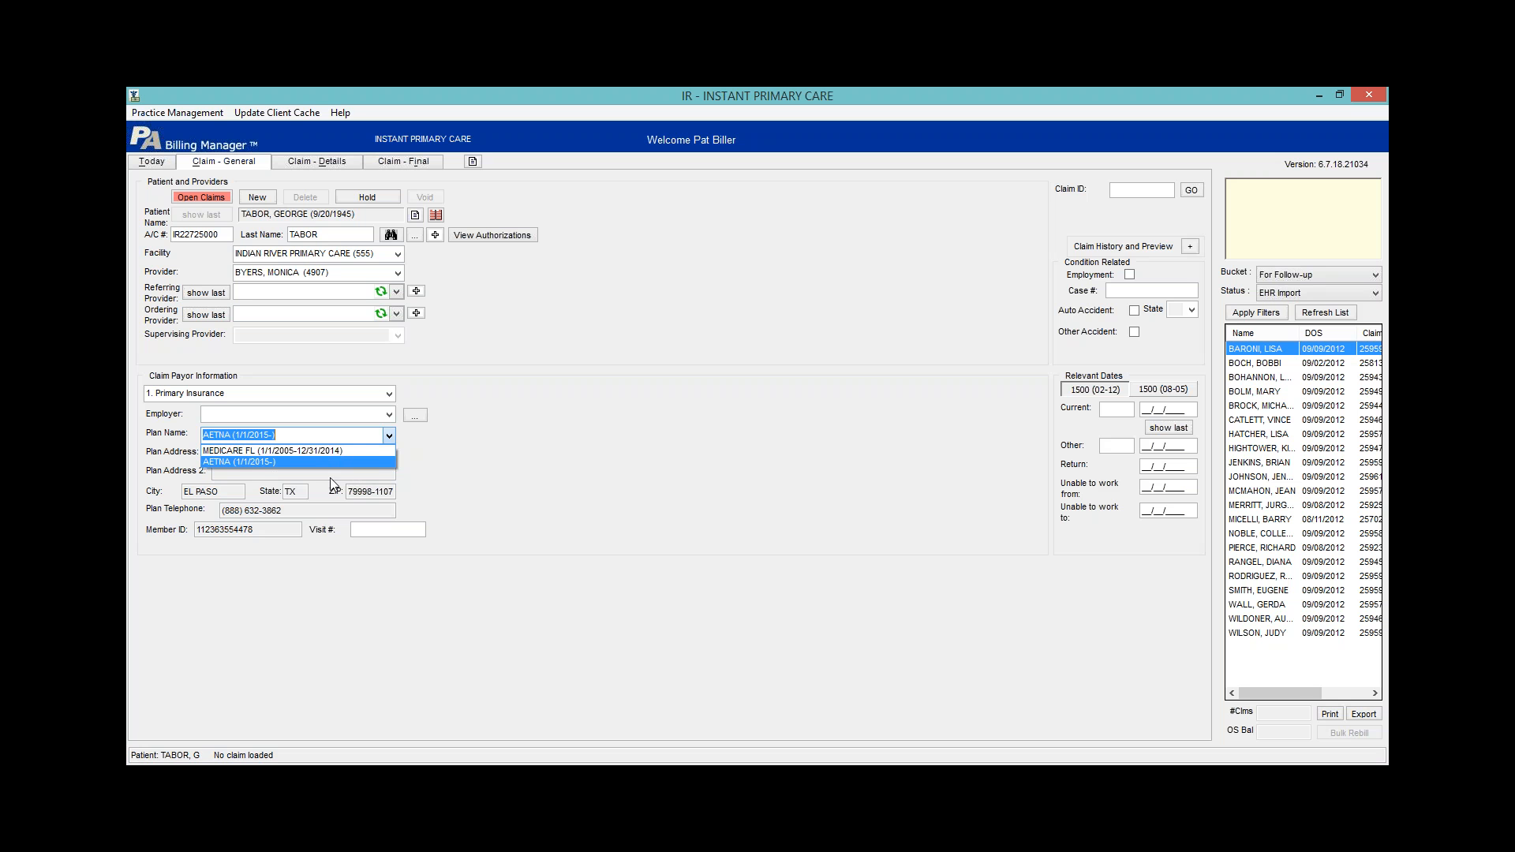
{"action": "left_click", "coordinate": [350, 462]}
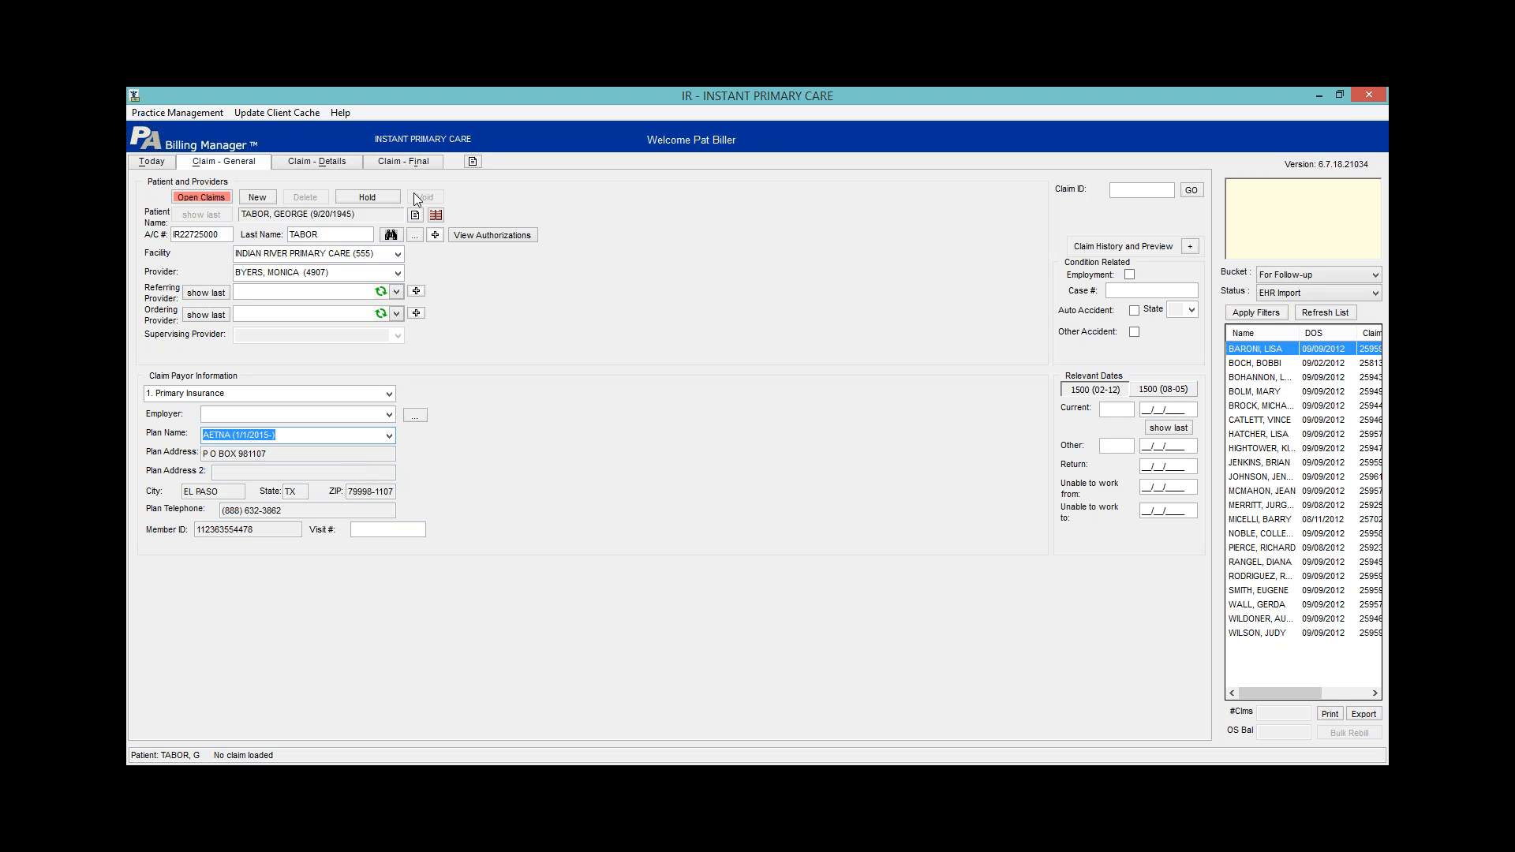
Open the claim details and copy the patient's last diagnoses from the 5/21/2015 visit into the ICD-9 codes
{"action": "left_click", "coordinate": [350, 168]}
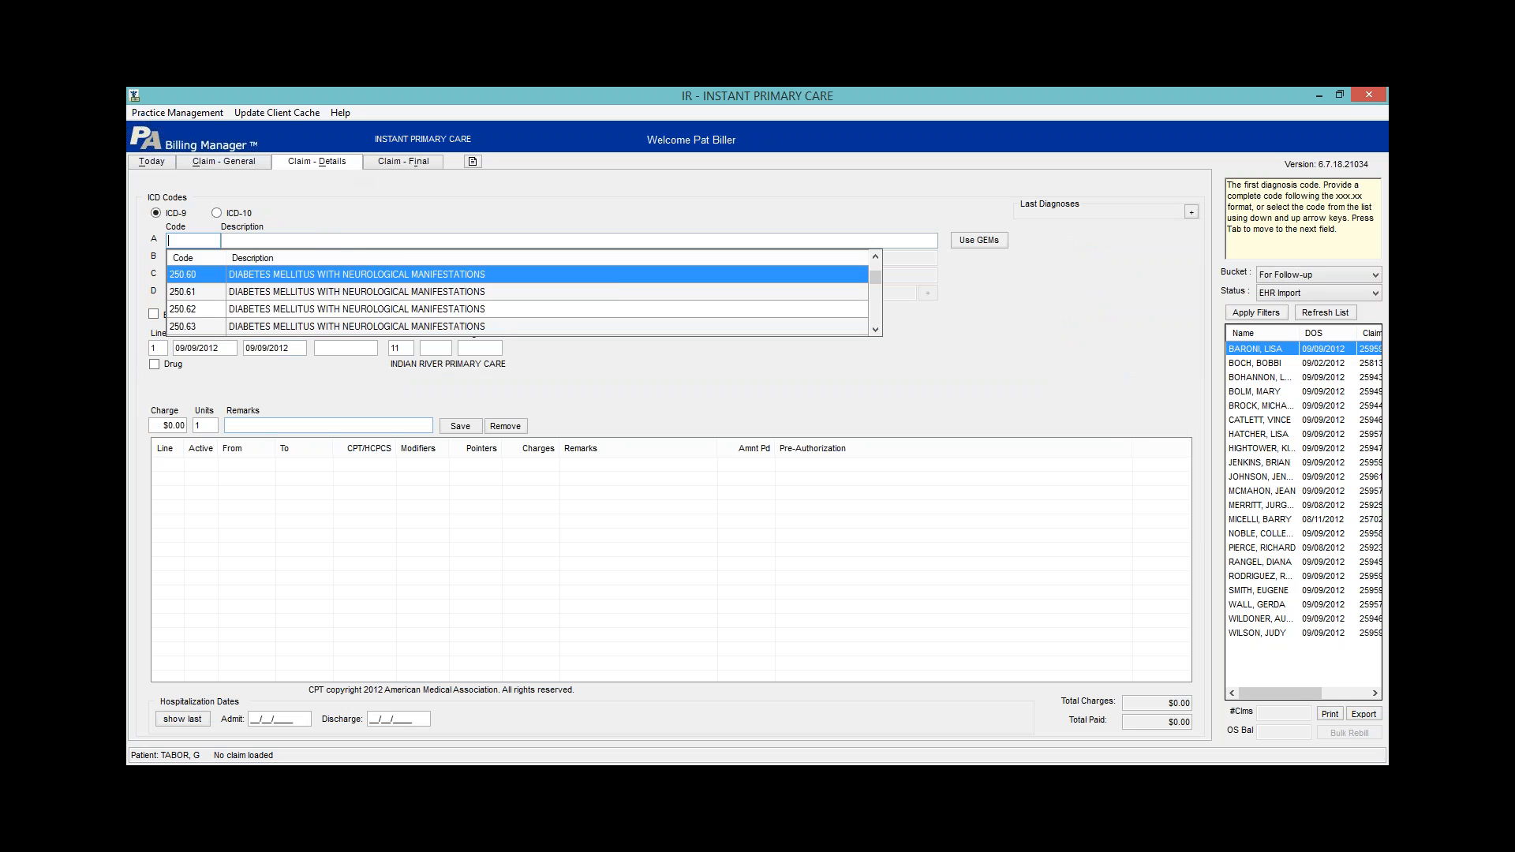
{"action": "left_click", "coordinate": [294, 424]}
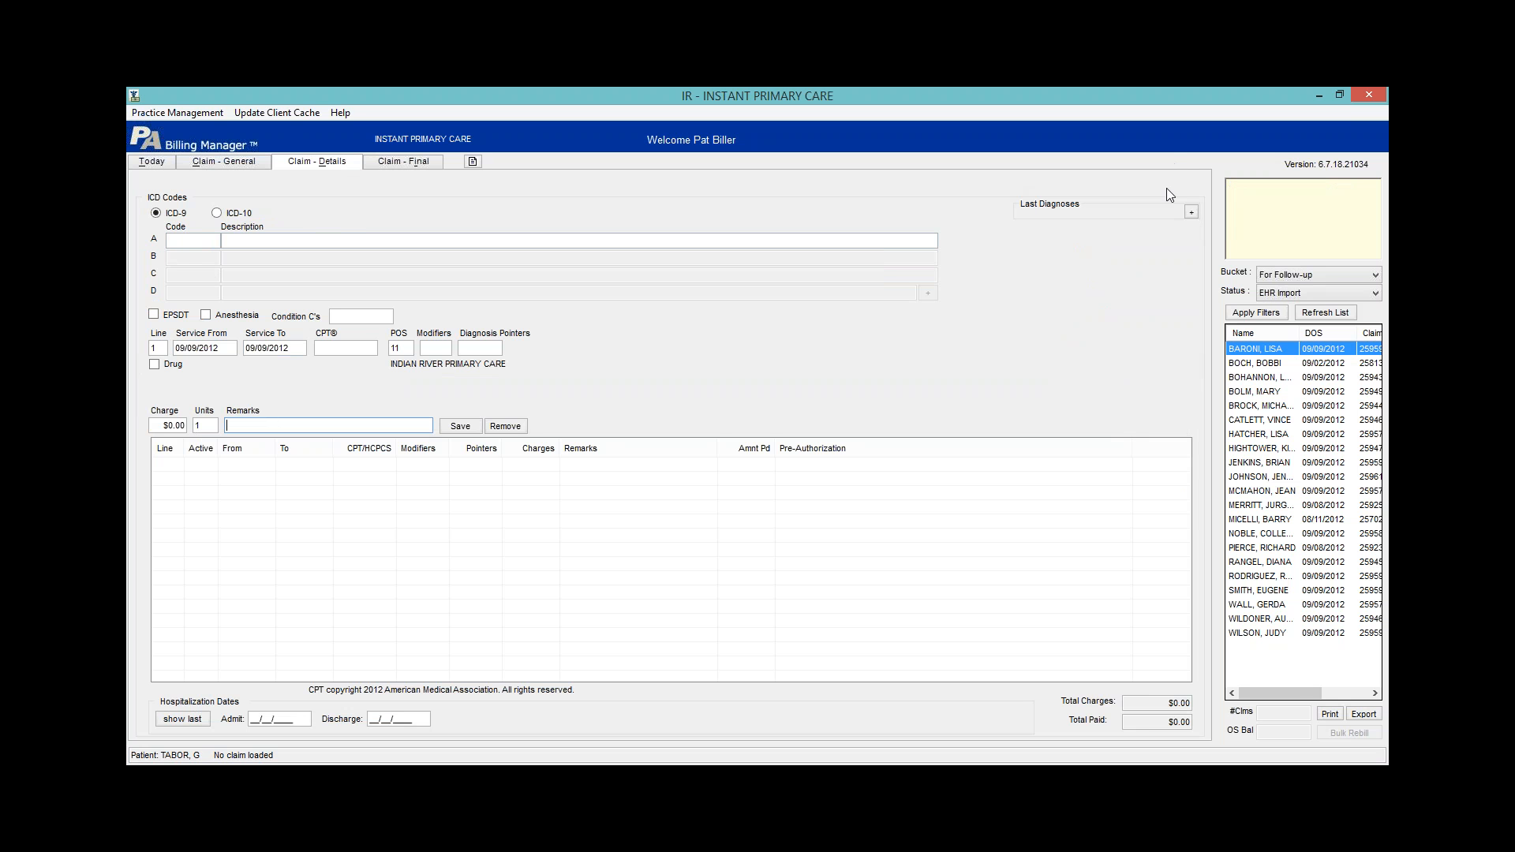
{"action": "left_click", "coordinate": [1193, 212]}
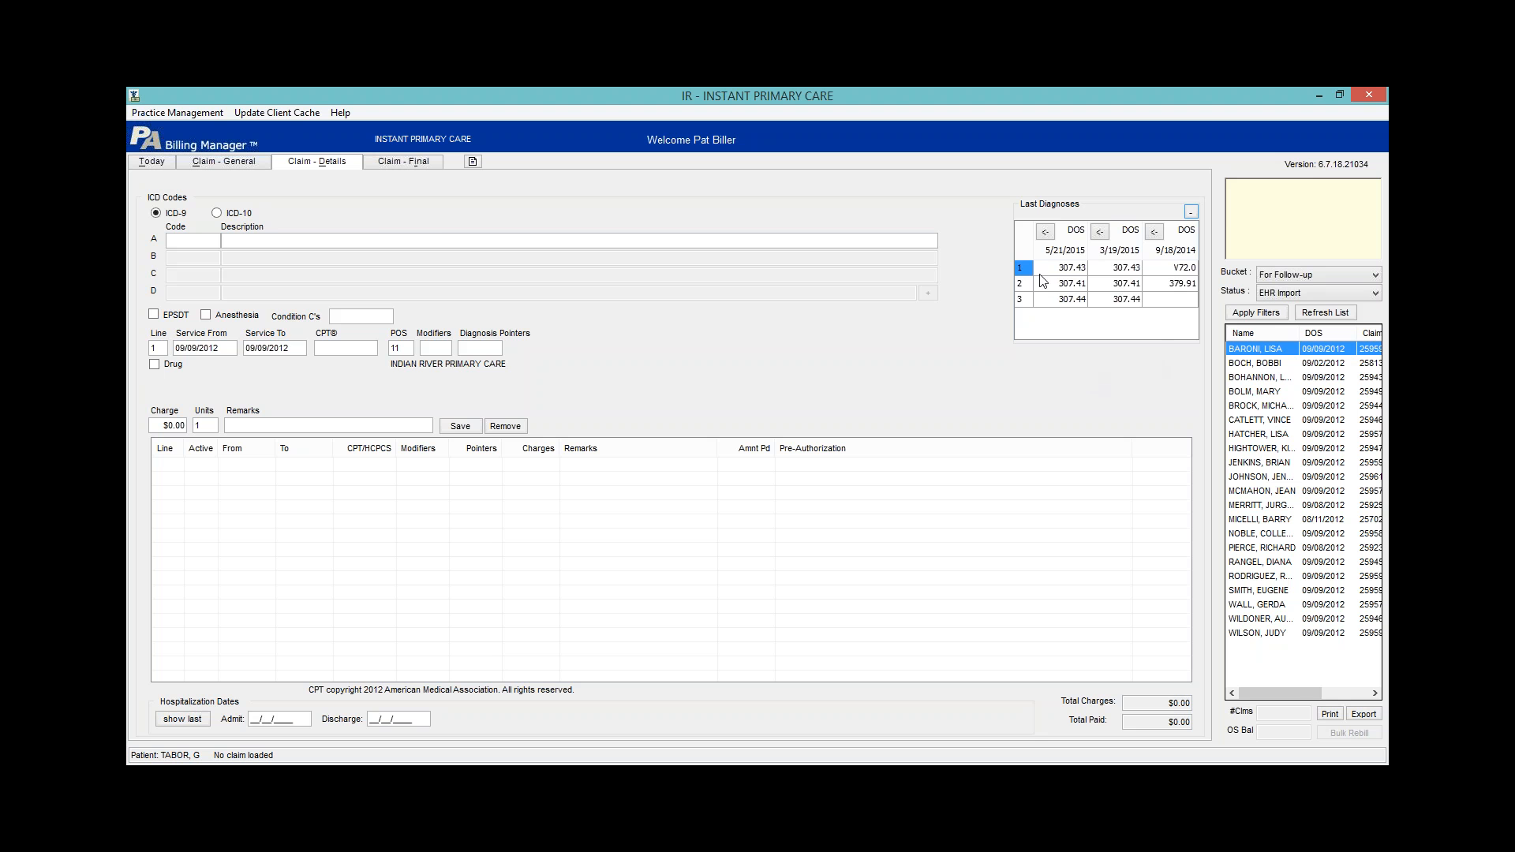
{"action": "left_click", "coordinate": [1043, 232]}
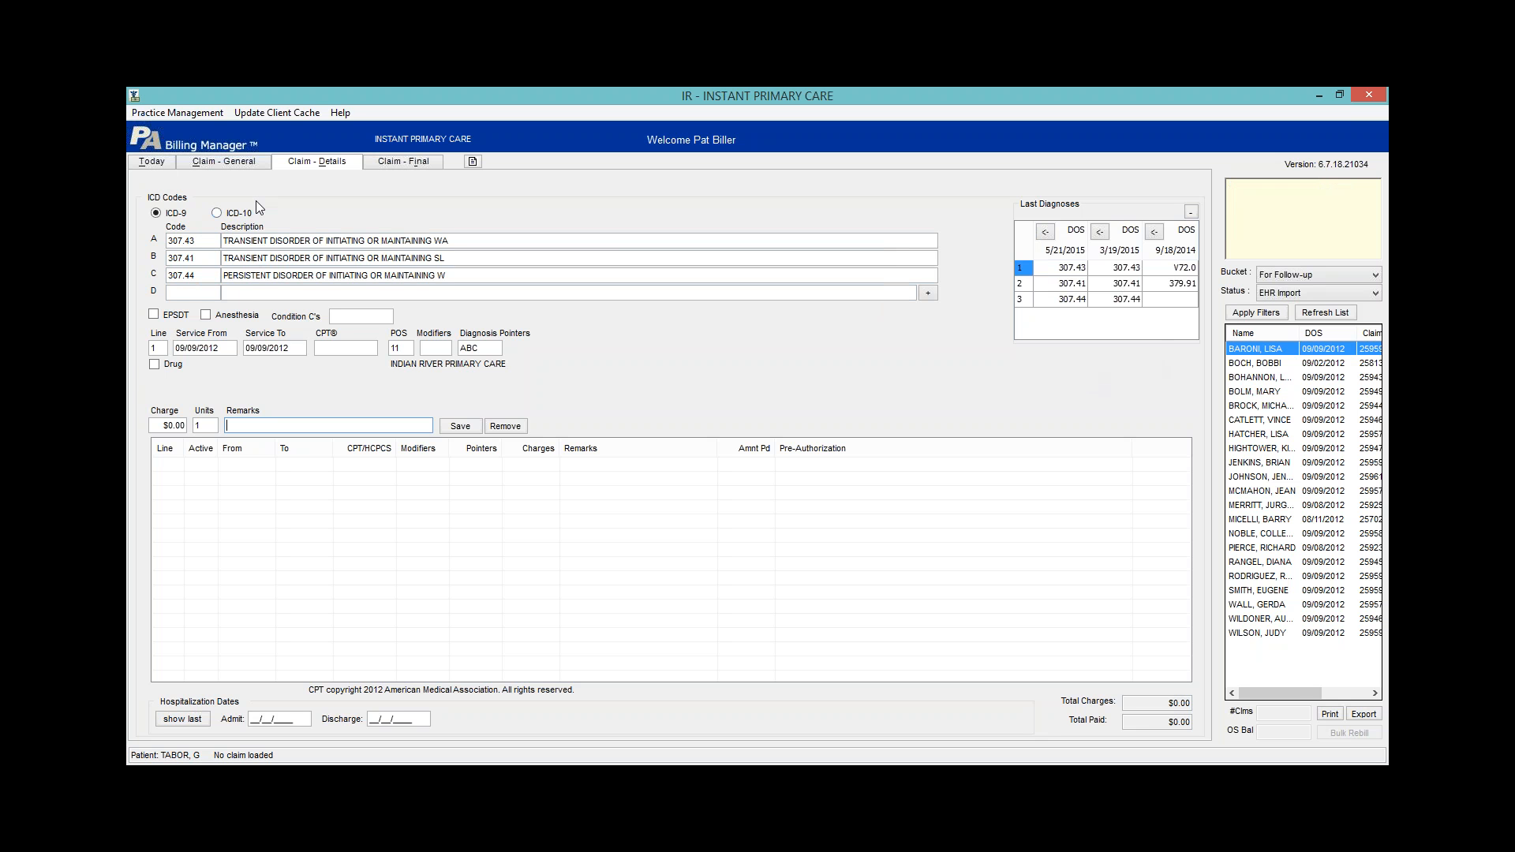
{"action": "left_click", "coordinate": [1190, 211]}
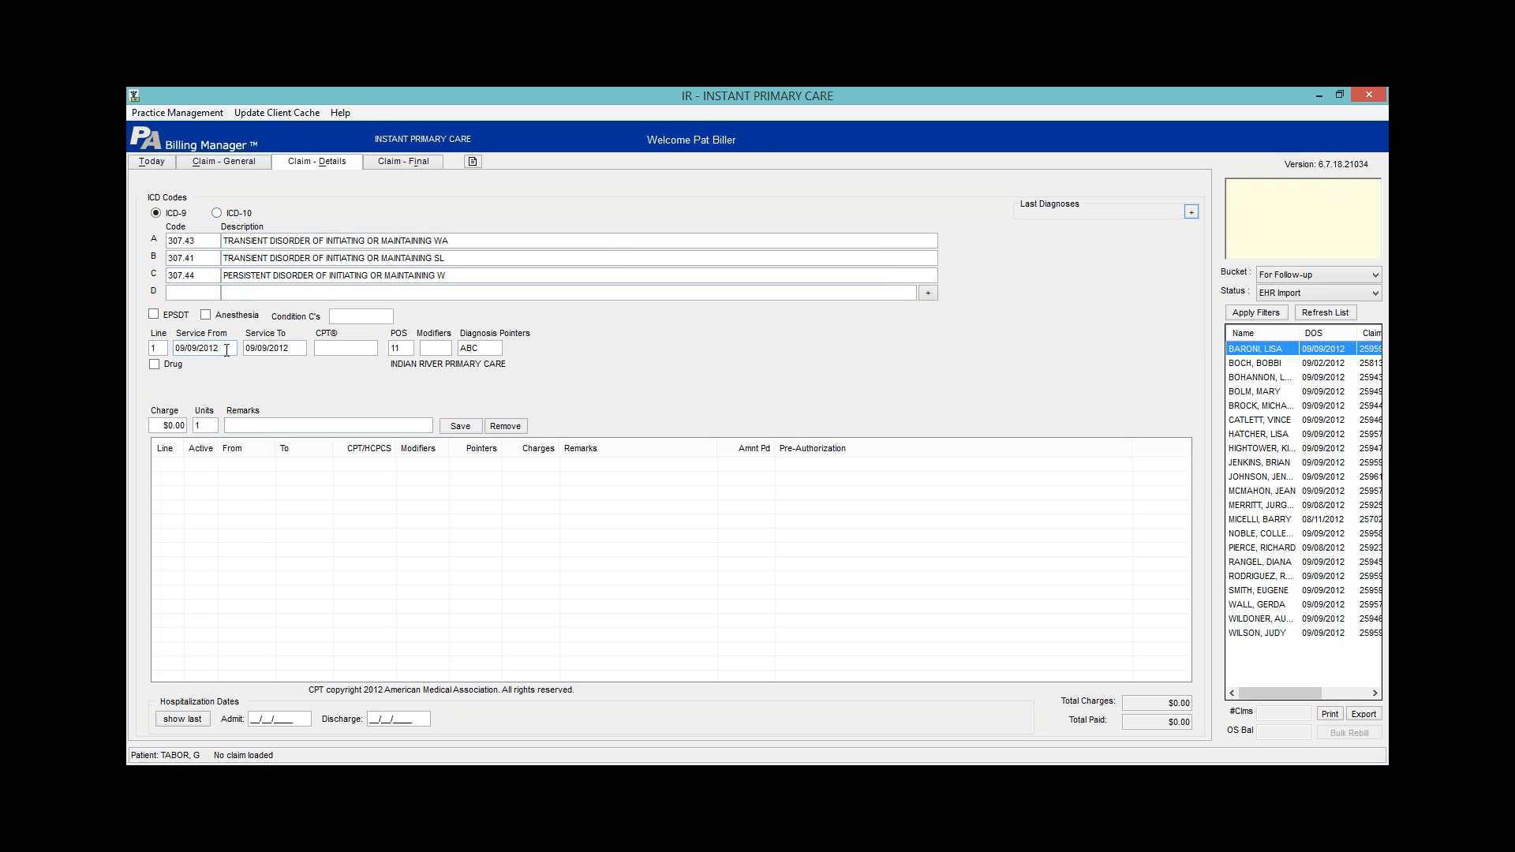
Set service line 1's from and to dates to 08/14/2015 and enter CPT code 10060, keeping place of service 11
{"action": "left_click_drag", "start_coordinate": [227, 349], "coordinate": [160, 360]}
{"action": "key", "text": "Tab"}
{"action": "key", "text": "Tab"}
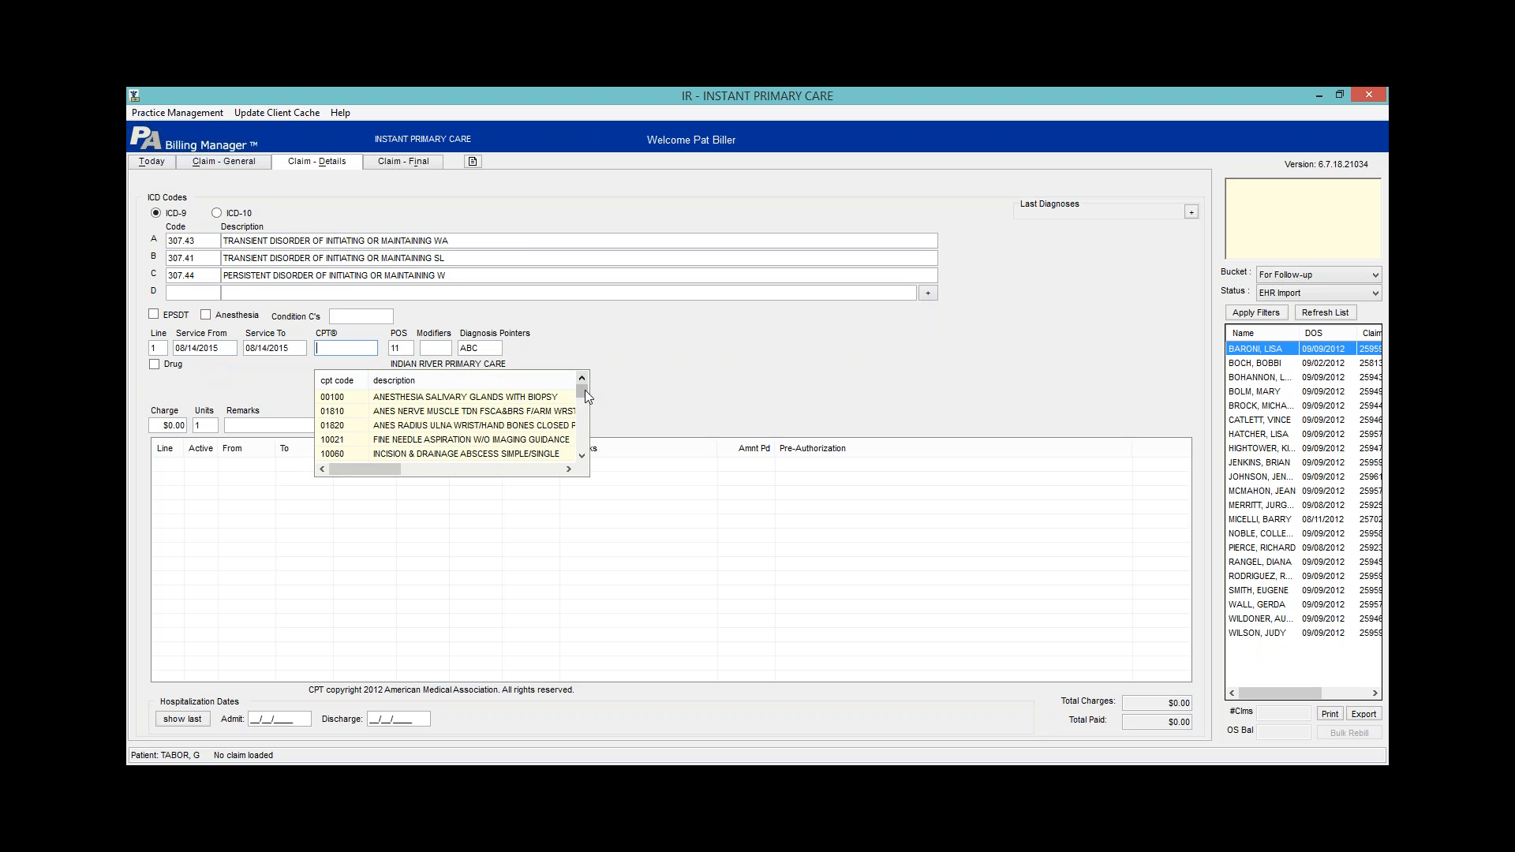
{"action": "left_click_drag", "start_coordinate": [584, 391], "coordinate": [584, 451]}
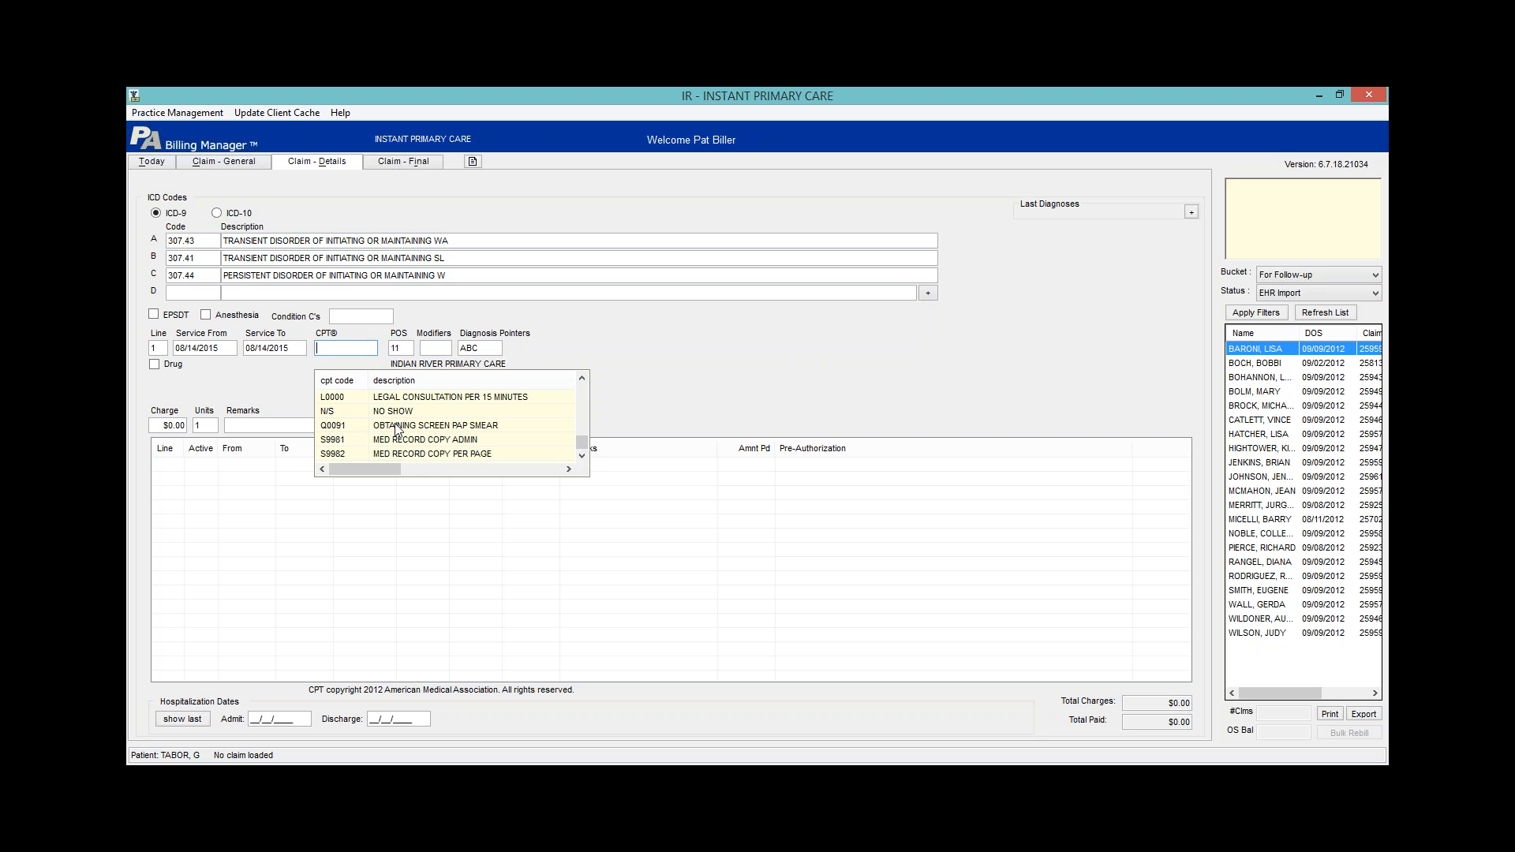
{"action": "type", "text": "10060"}
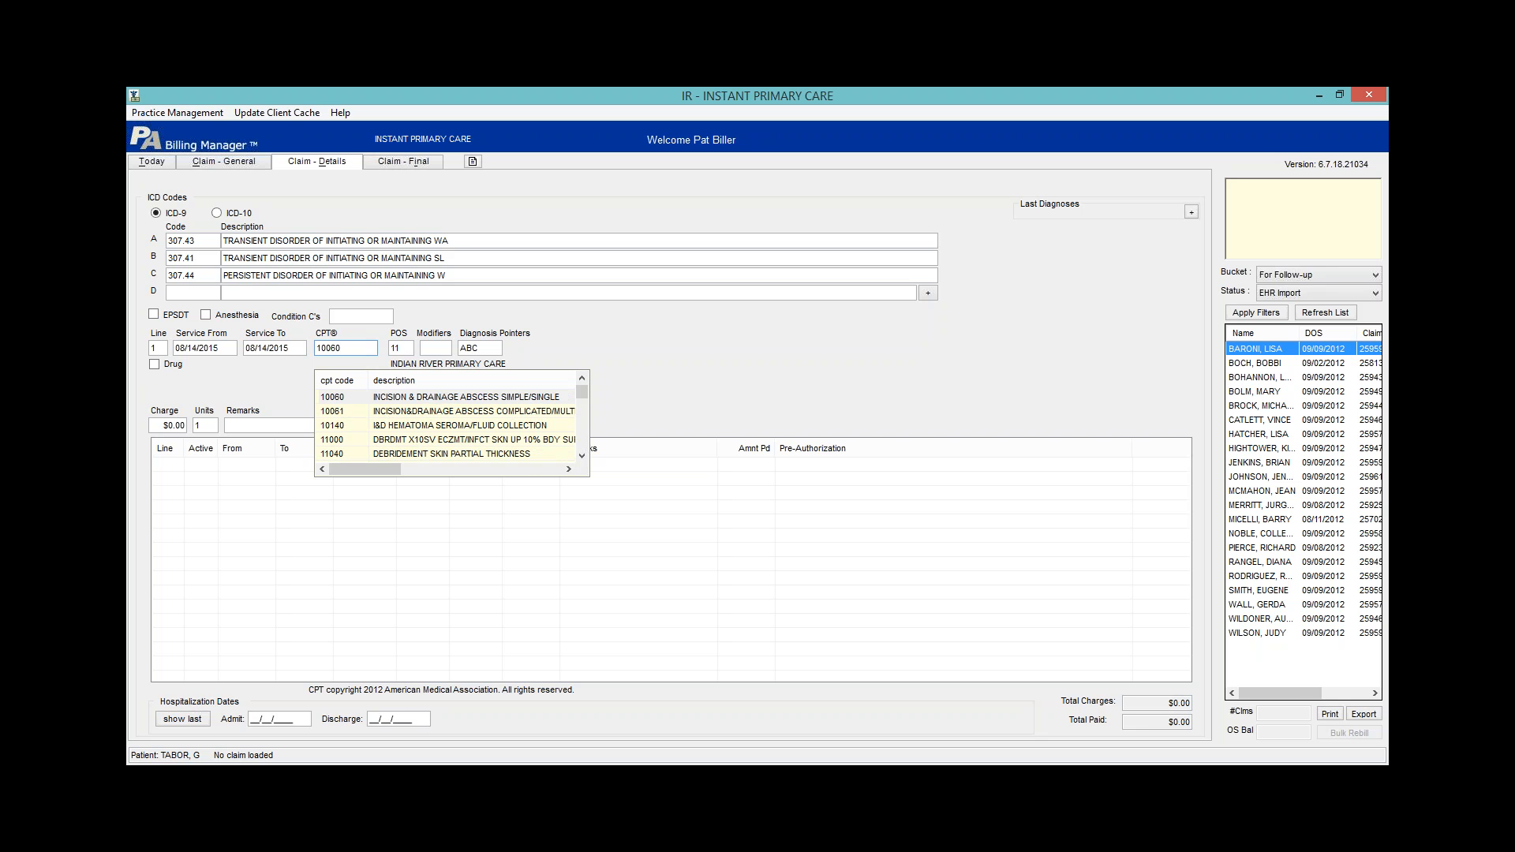
{"action": "key", "text": "Tab"}
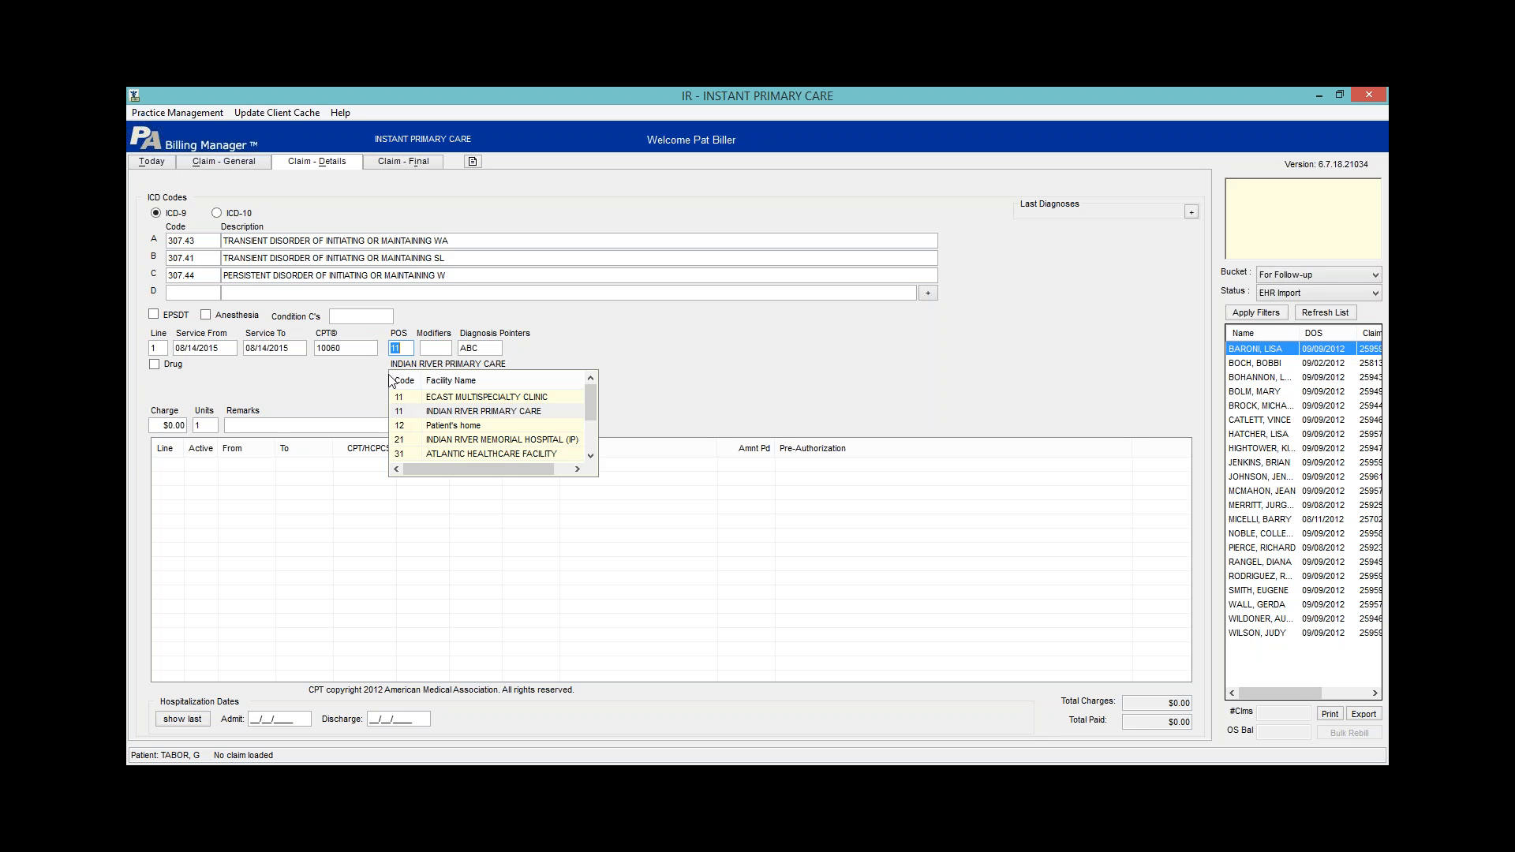
{"action": "key", "text": "Tab"}
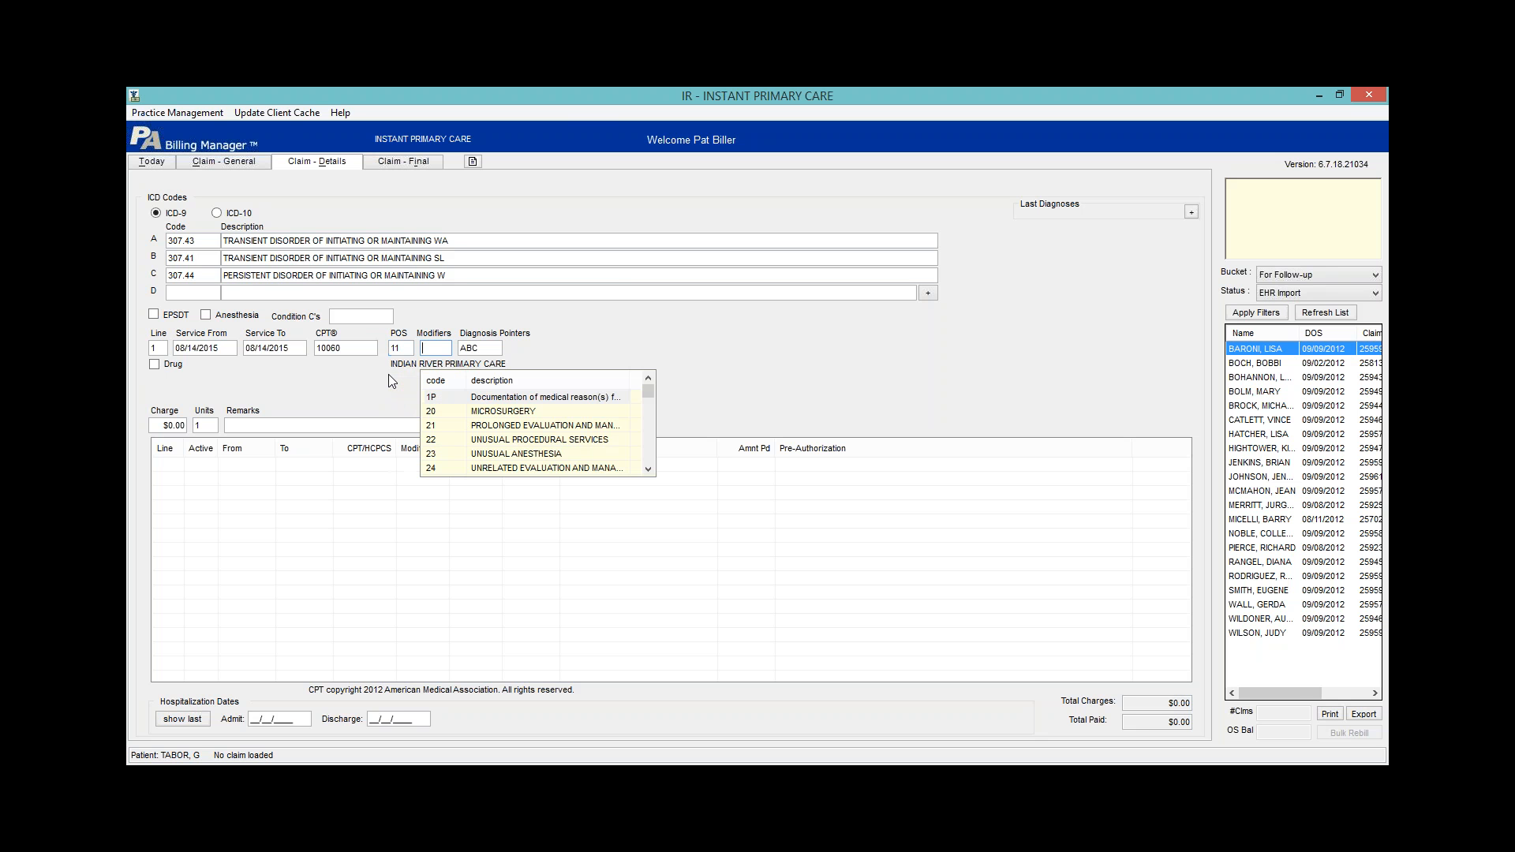
Set the modifiers of service line 1 to 51,59
{"action": "type", "text": "59,51"}
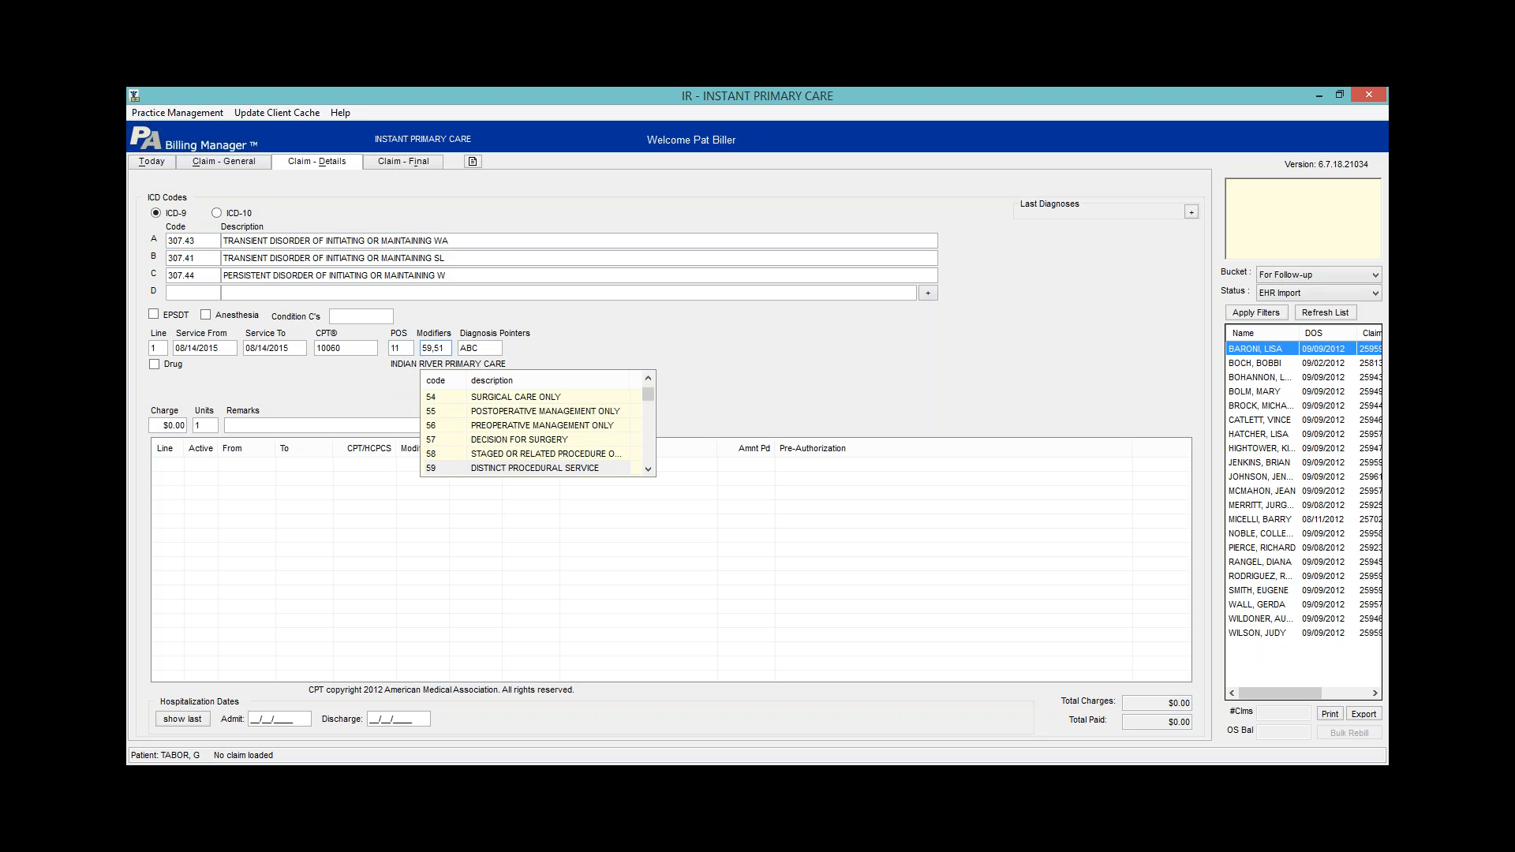
{"action": "key", "text": "BackSpace"}
{"action": "key", "text": "BackSpace"}
{"action": "key", "text": "BackSpace"}
{"action": "key", "text": "BackSpace"}
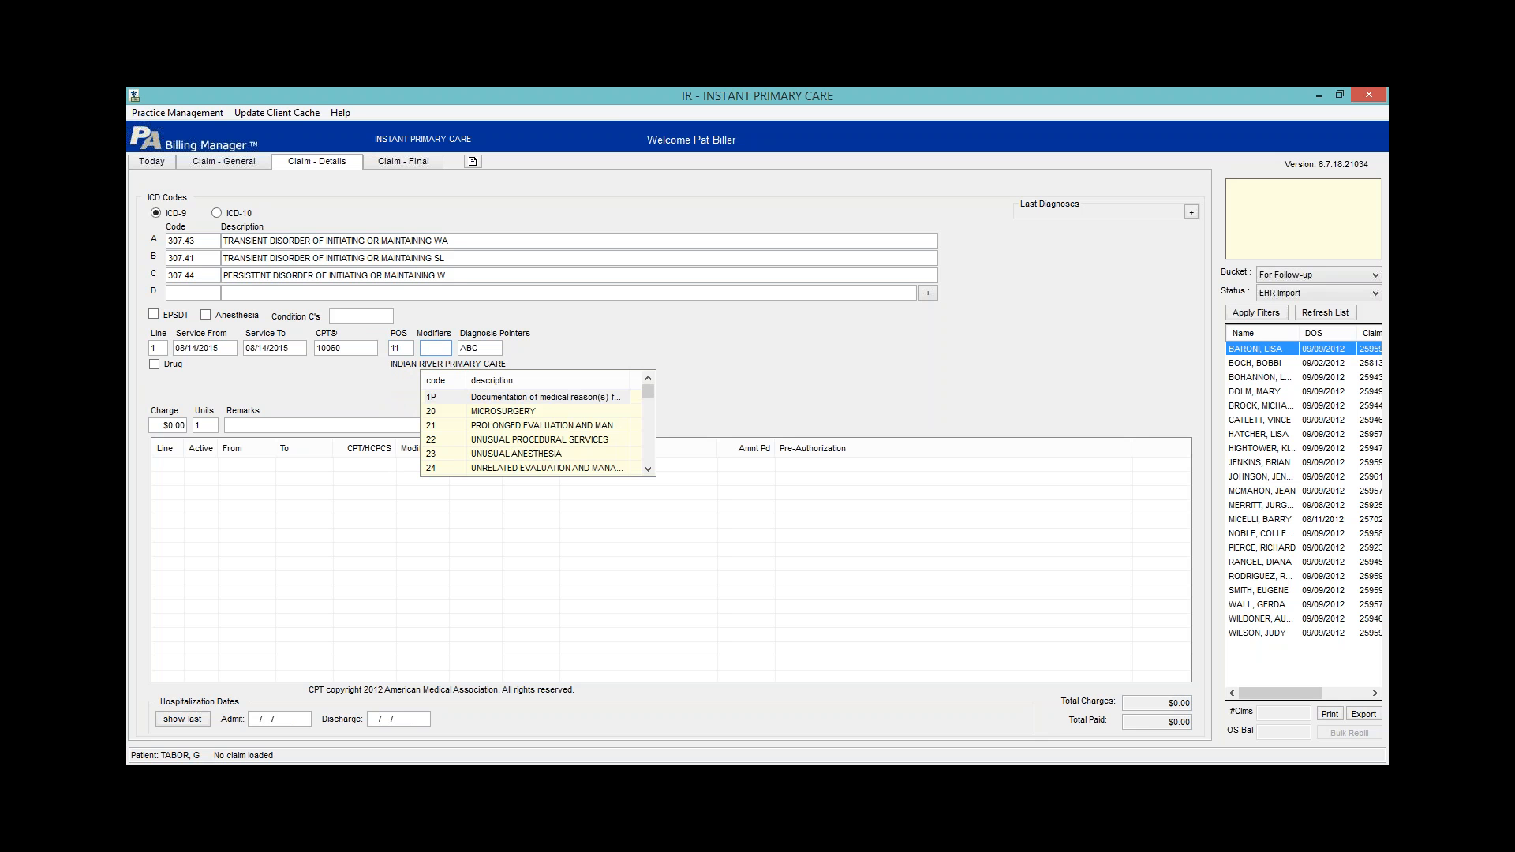
{"action": "type", "text": "1,59"}
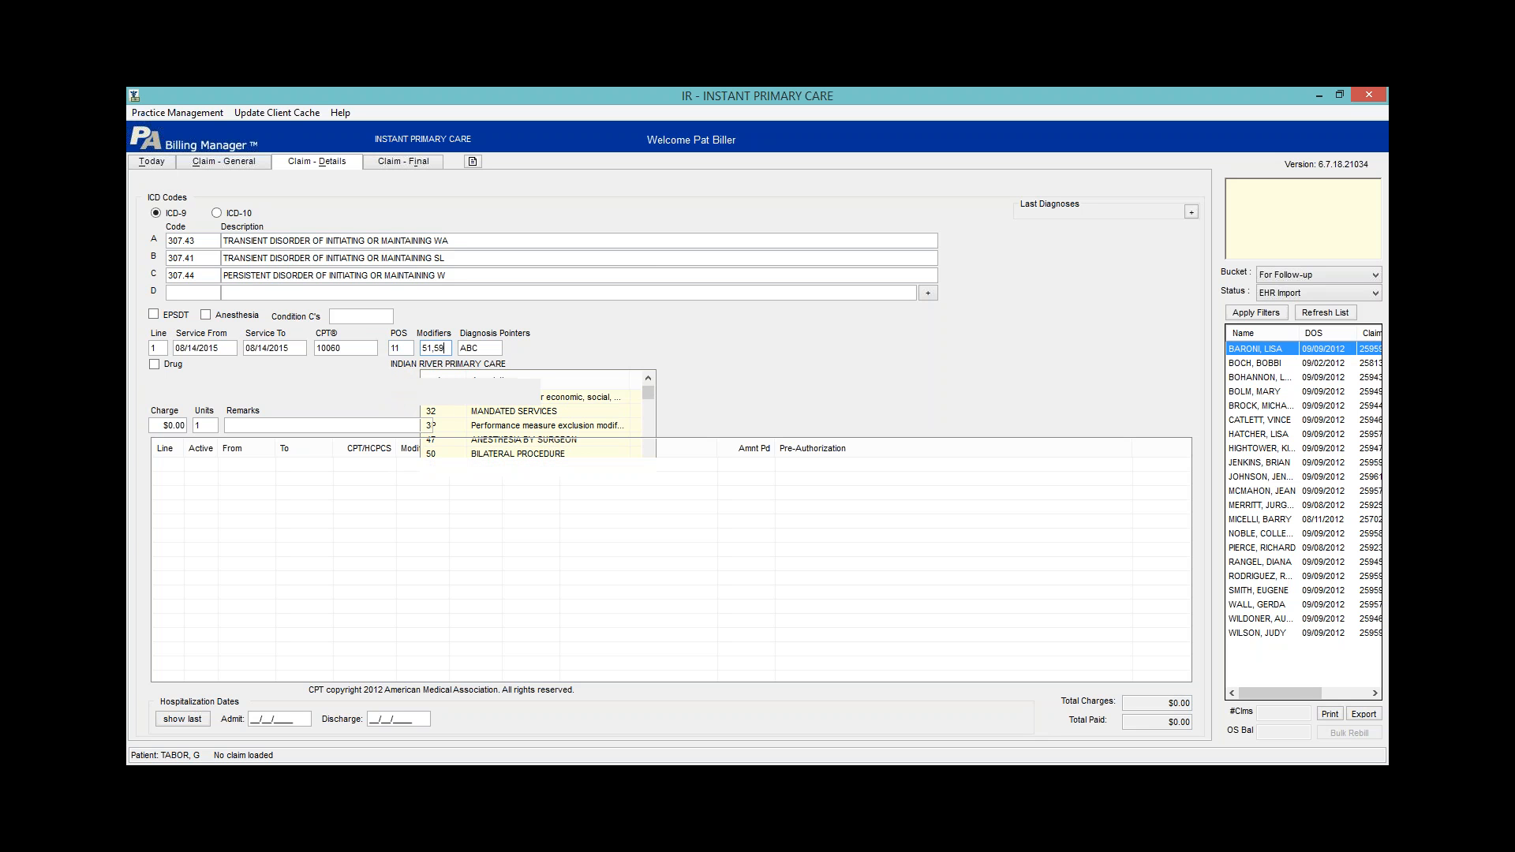
{"action": "key", "text": "Tab"}
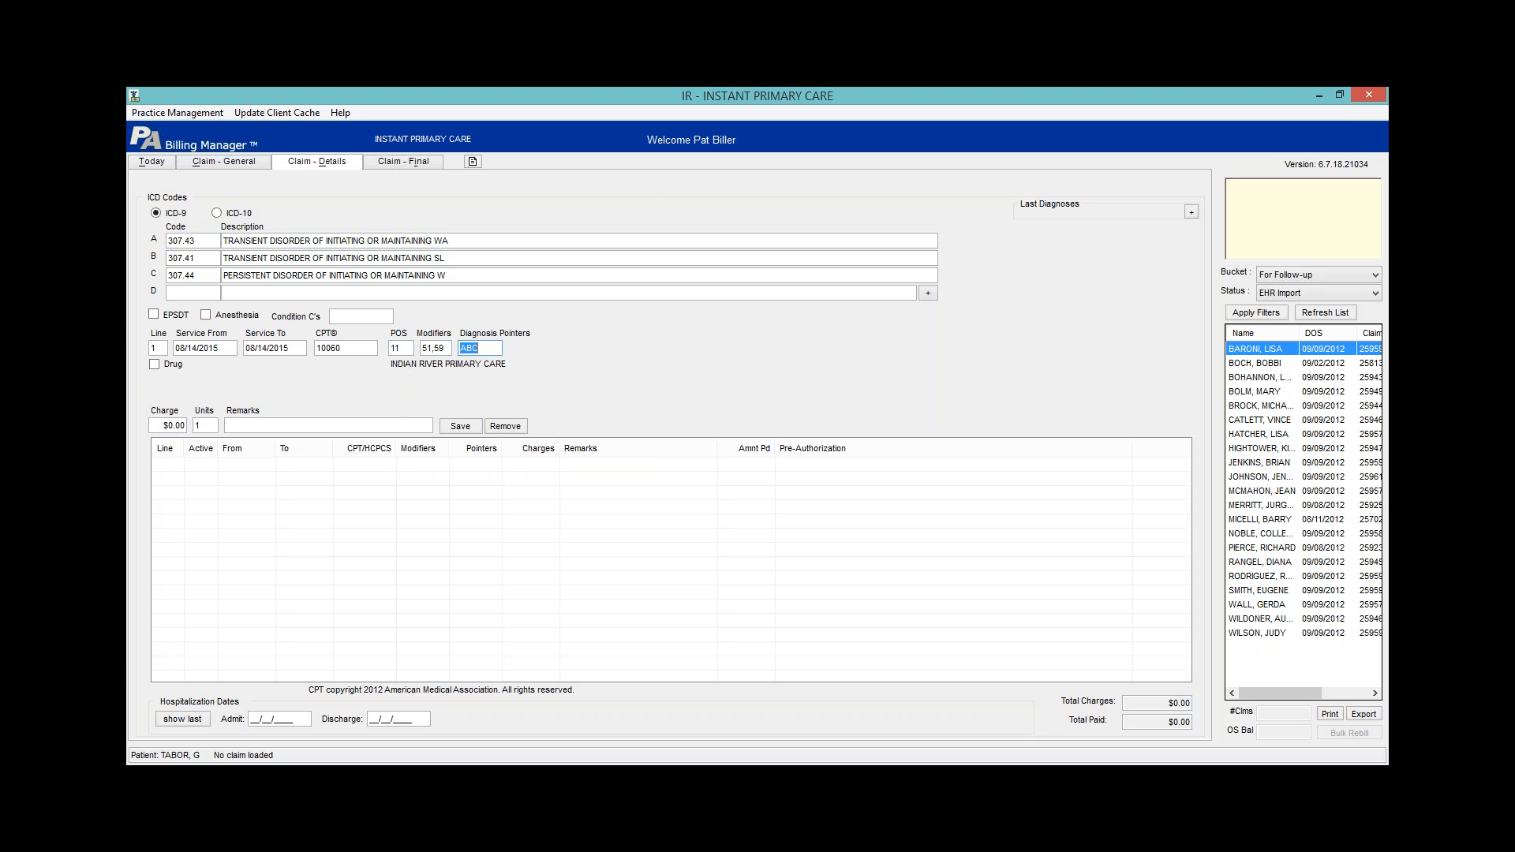
Keep diagnosis pointers ABC, set the charge to $300.00 for 1 unit and save service line 1
{"action": "key", "text": "Tab"}
{"action": "key", "text": "Tab"}
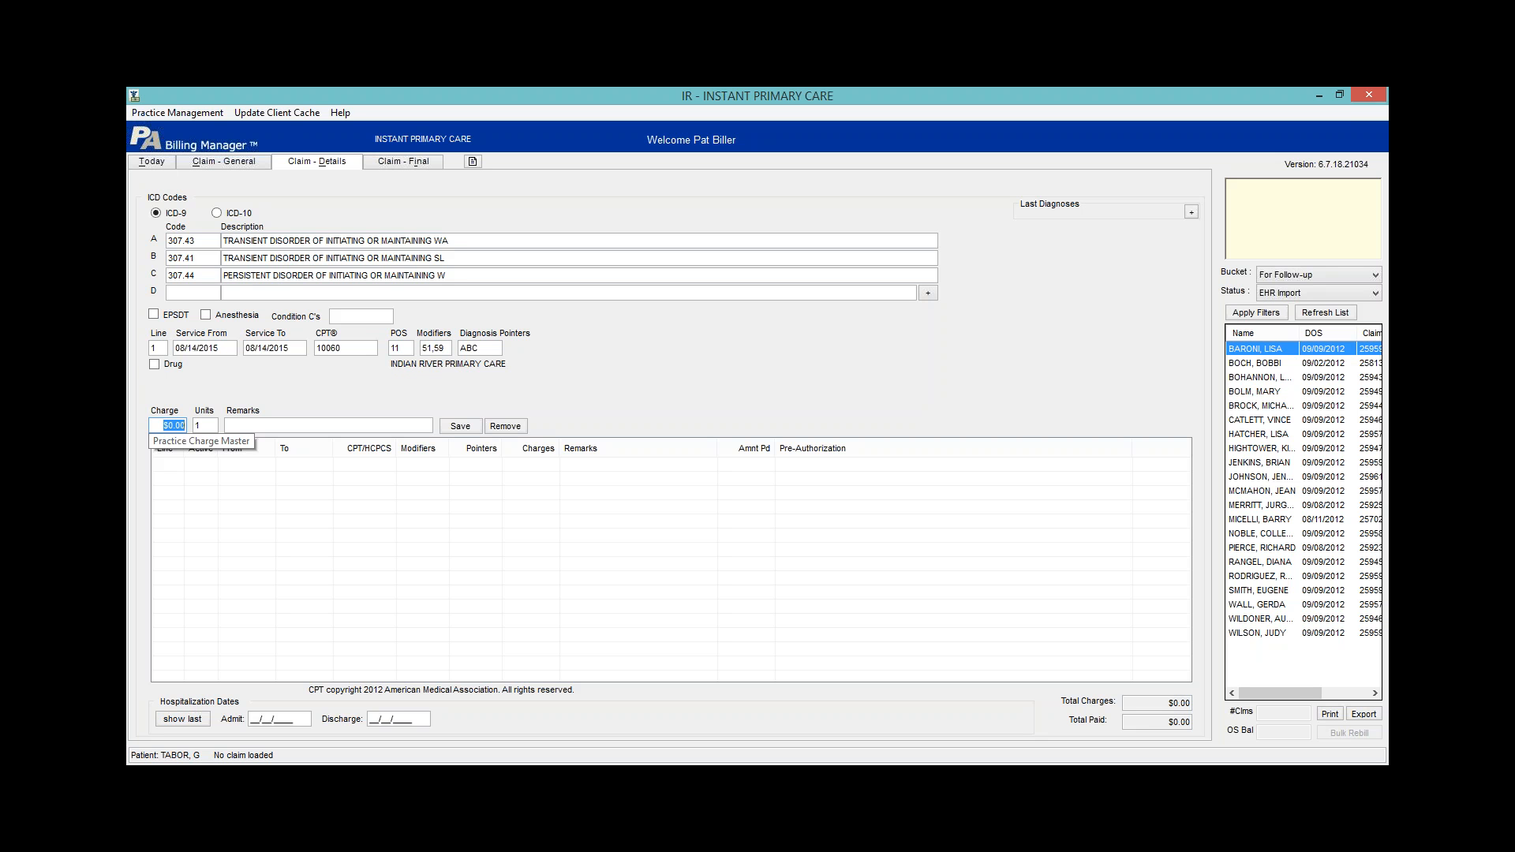
{"action": "type", "text": "300"}
{"action": "key", "text": "Tab"}
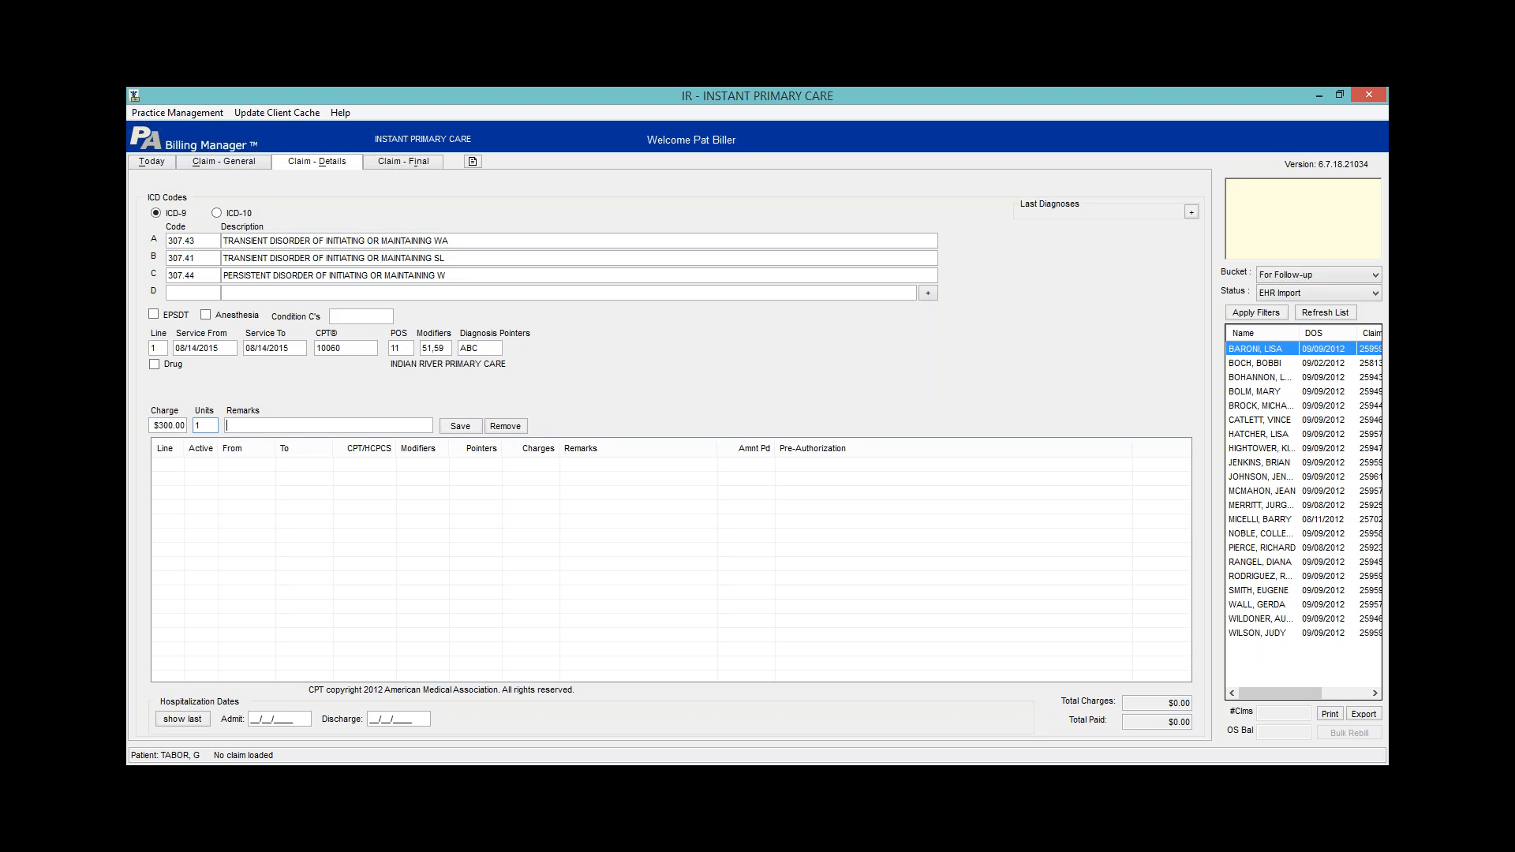
{"action": "key", "text": "Tab"}
{"action": "key", "text": "Tab"}
{"action": "key", "text": "Return"}
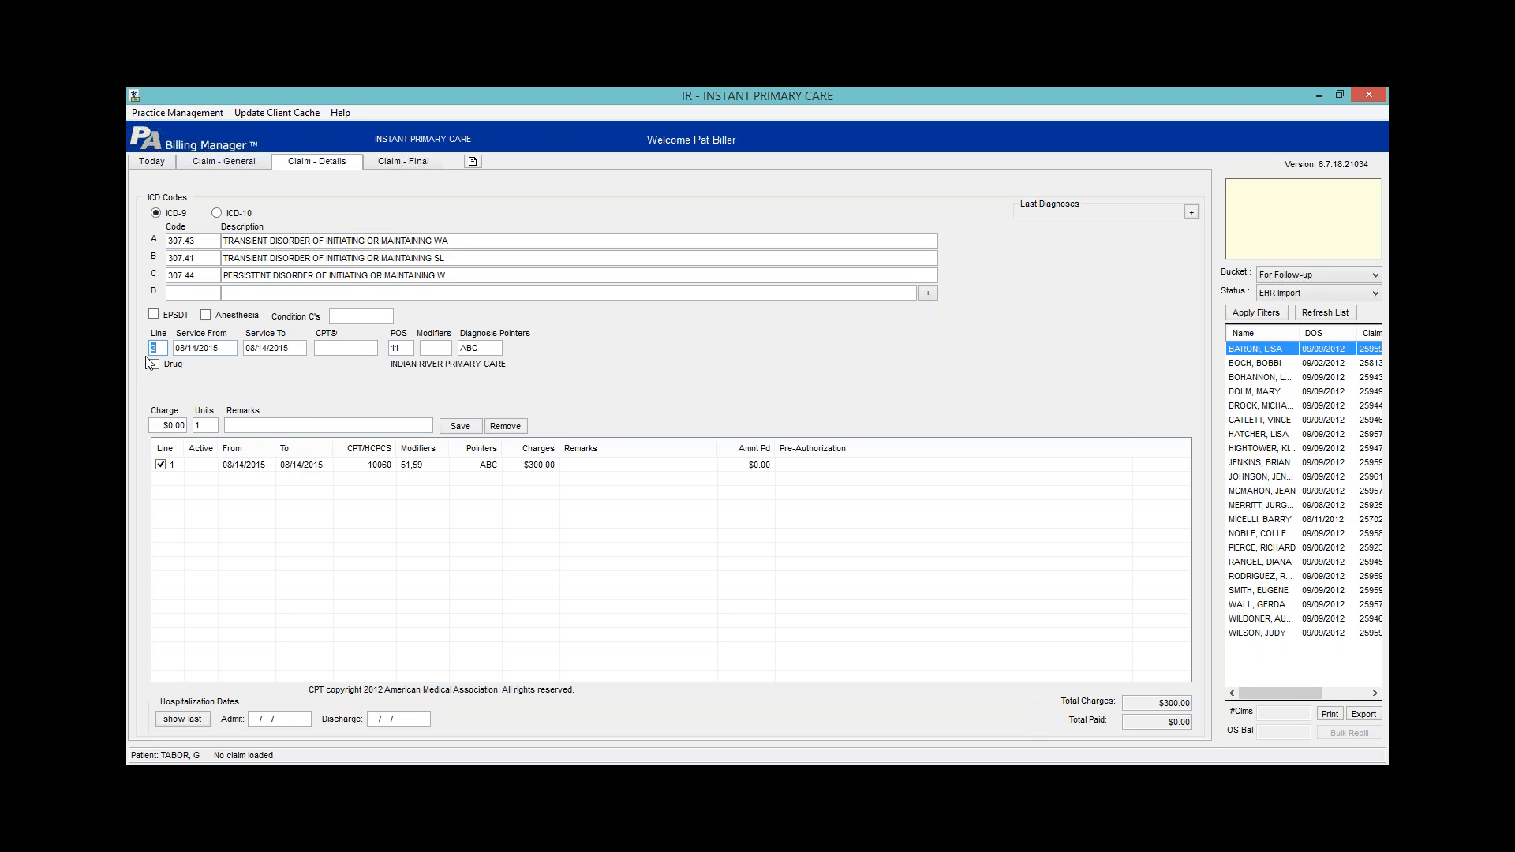
Enter CPT code 81002 with modifier QW on service line 2, keeping the 08/14/2015 dates and place of service 11
{"action": "key", "text": "Tab"}
{"action": "key", "text": "Tab"}
{"action": "key", "text": "Tab"}
{"action": "type", "text": "8"}
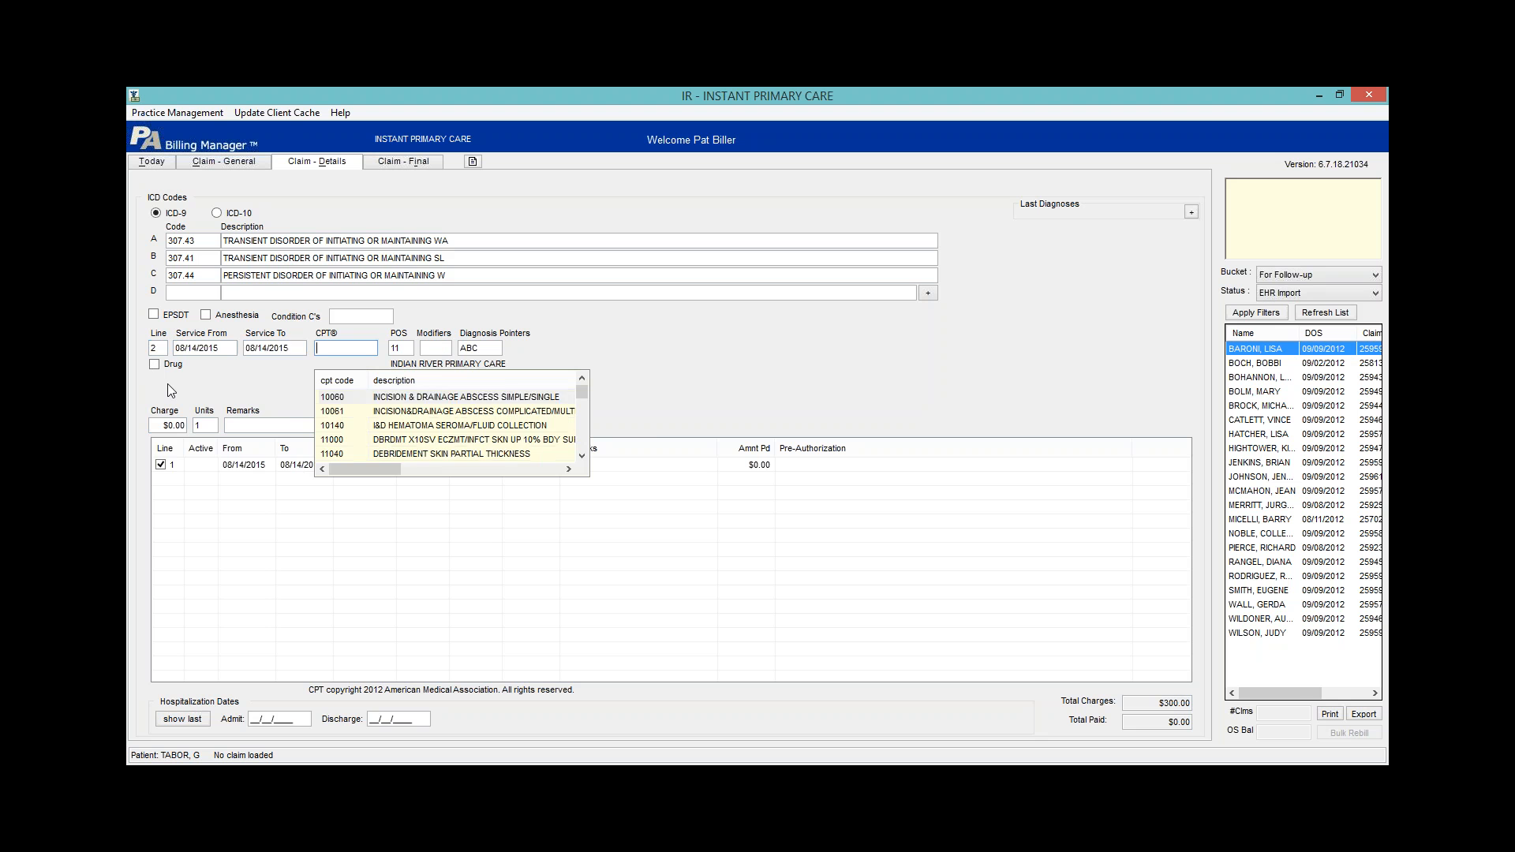
{"action": "type", "text": "1002"}
{"action": "key", "text": "Tab"}
{"action": "key", "text": "Tab"}
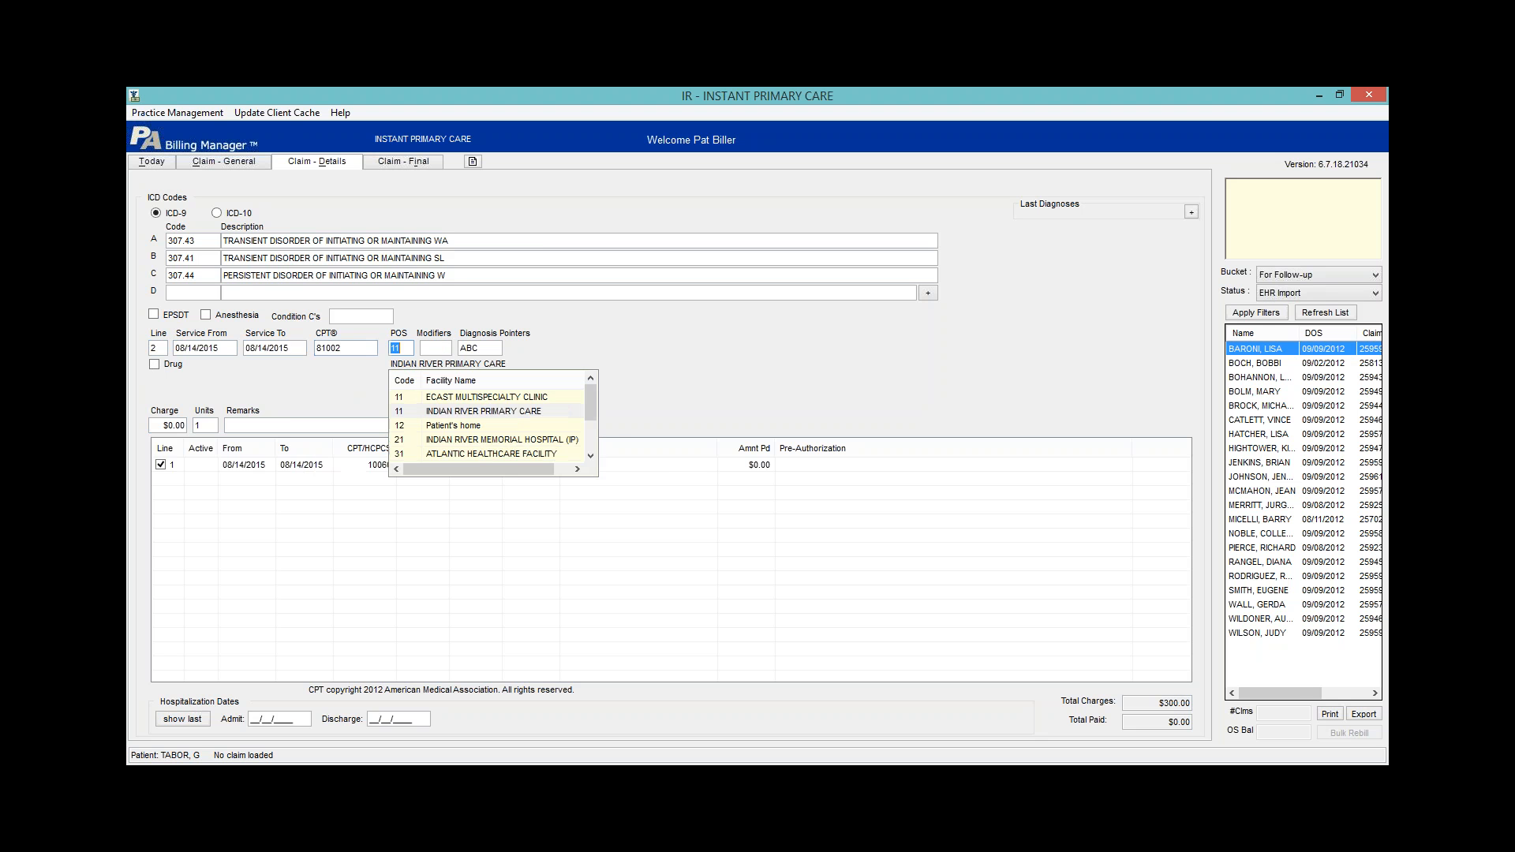
{"action": "type", "text": "QW"}
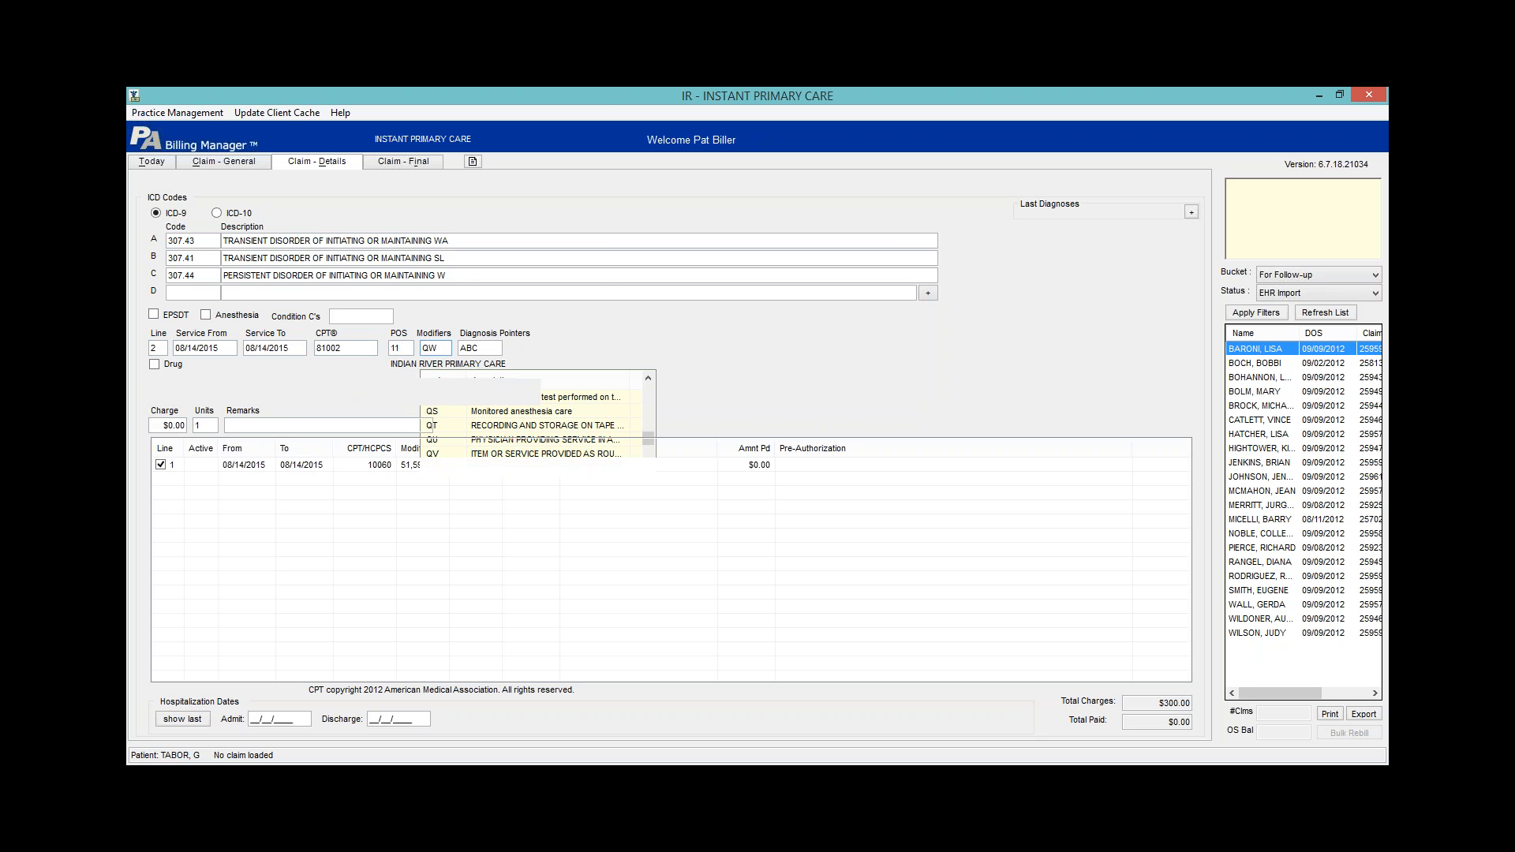
Keep diagnosis pointers ABC, set the charge to $10.00 for 1 unit and save service line 2
{"action": "key", "text": "Tab"}
{"action": "key", "text": "Tab"}
{"action": "key", "text": "Tab"}
{"action": "type", "text": "1"}
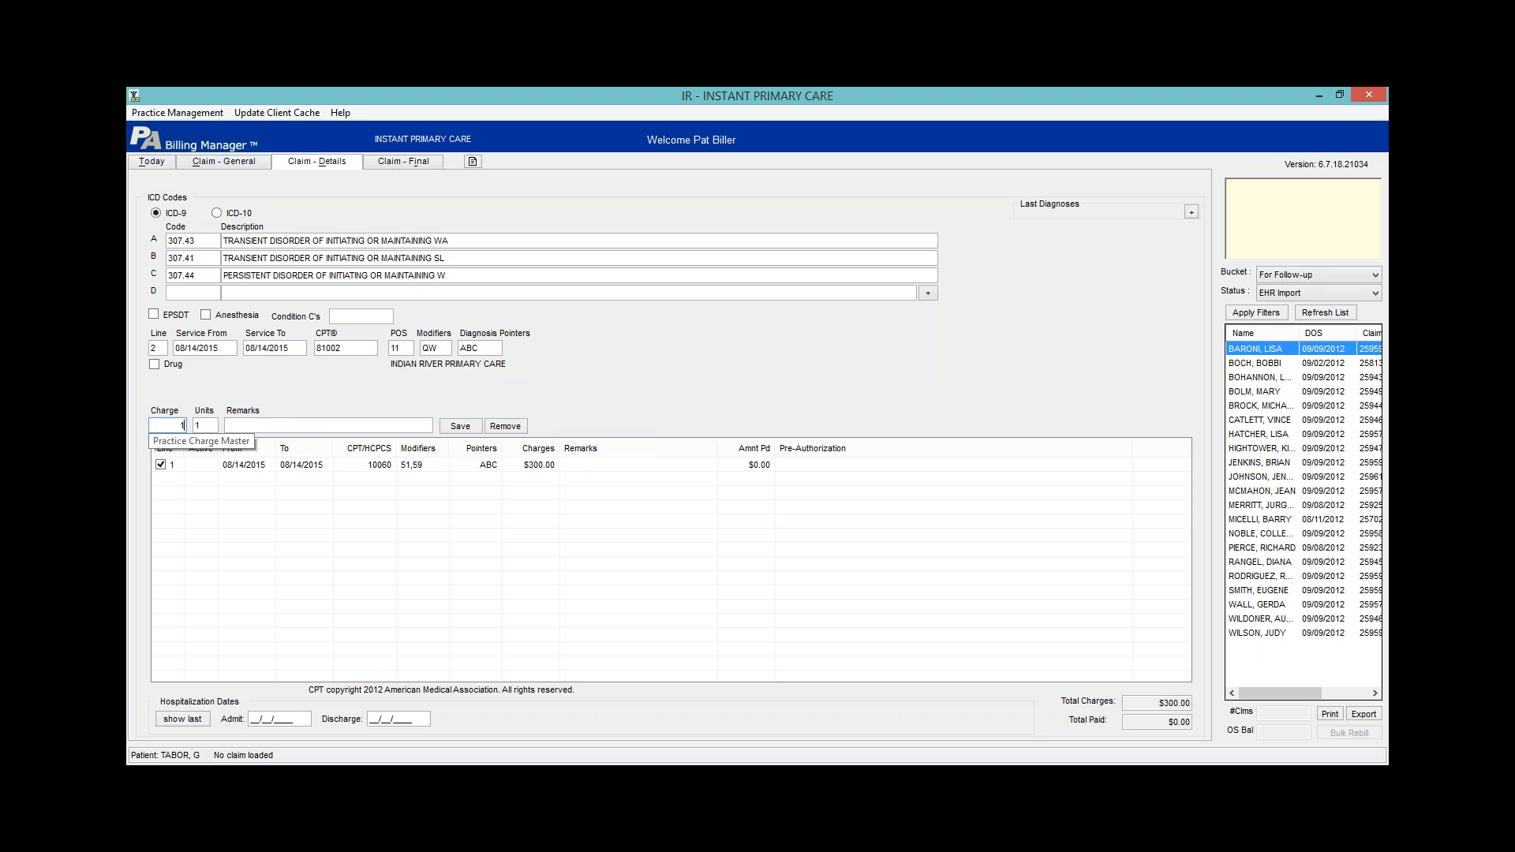
{"action": "key", "text": "Tab"}
{"action": "key", "text": "Tab"}
{"action": "key", "text": "Tab"}
{"action": "key", "text": "Return"}
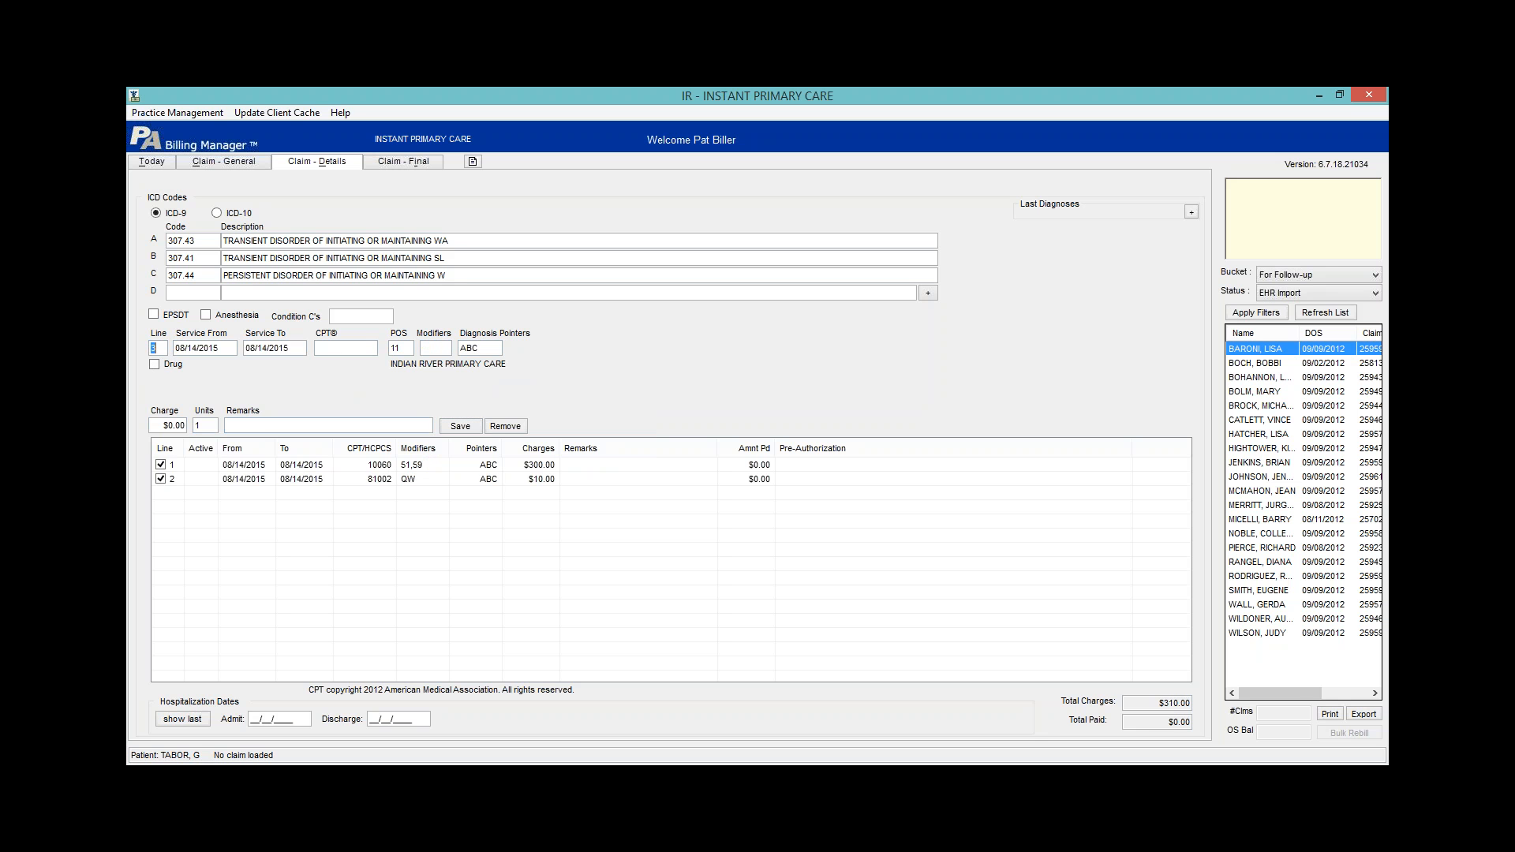
Enter CPT code 99000 on service line 3, keeping the 08/14/2015 from and to dates
{"action": "key", "text": "Tab"}
{"action": "key", "text": "Tab"}
{"action": "key", "text": "Tab"}
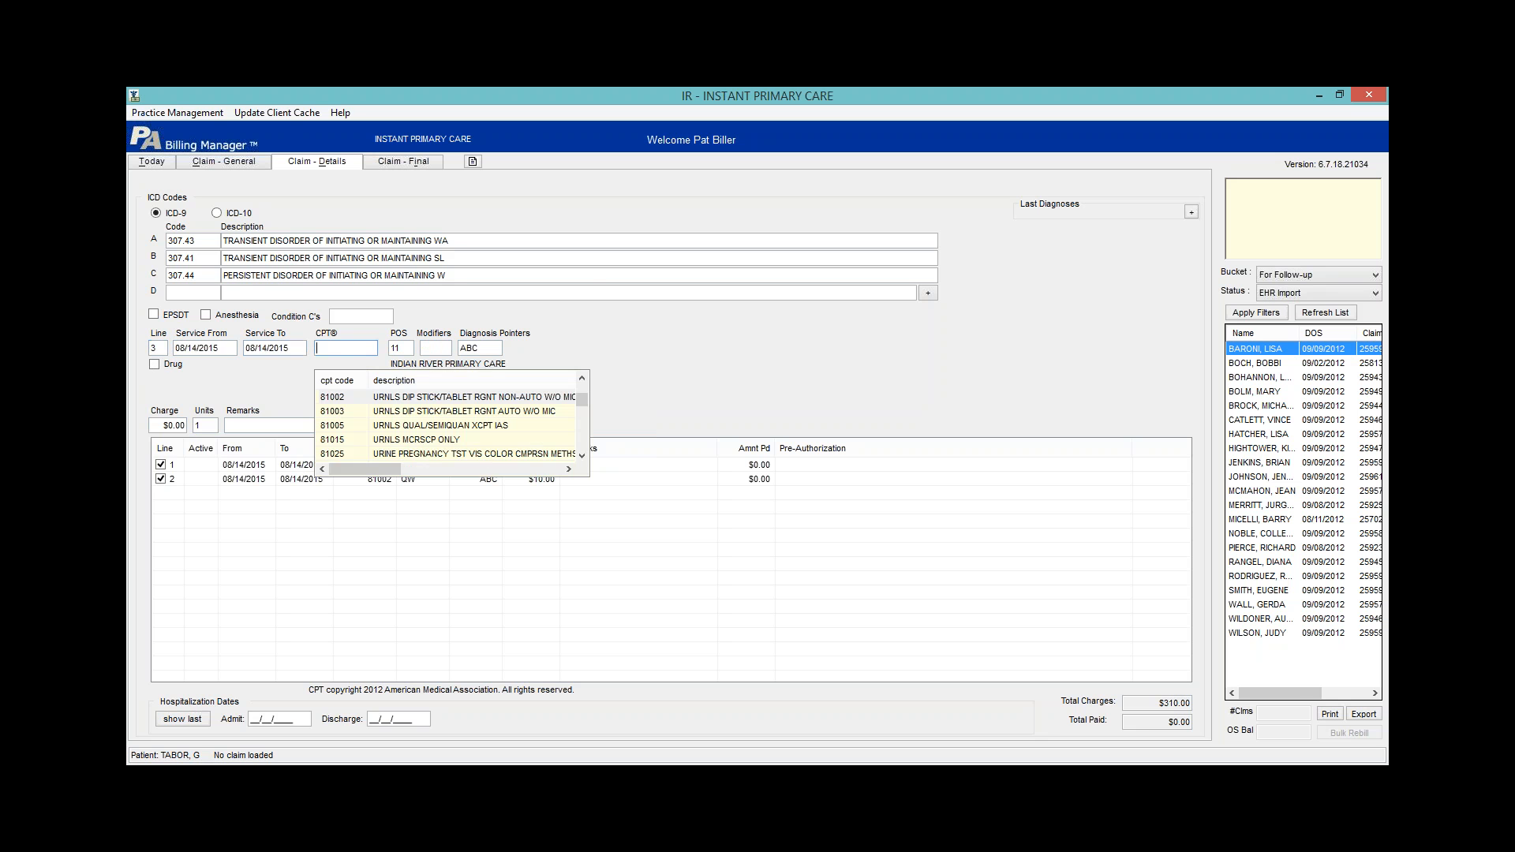
{"action": "type", "text": "99000"}
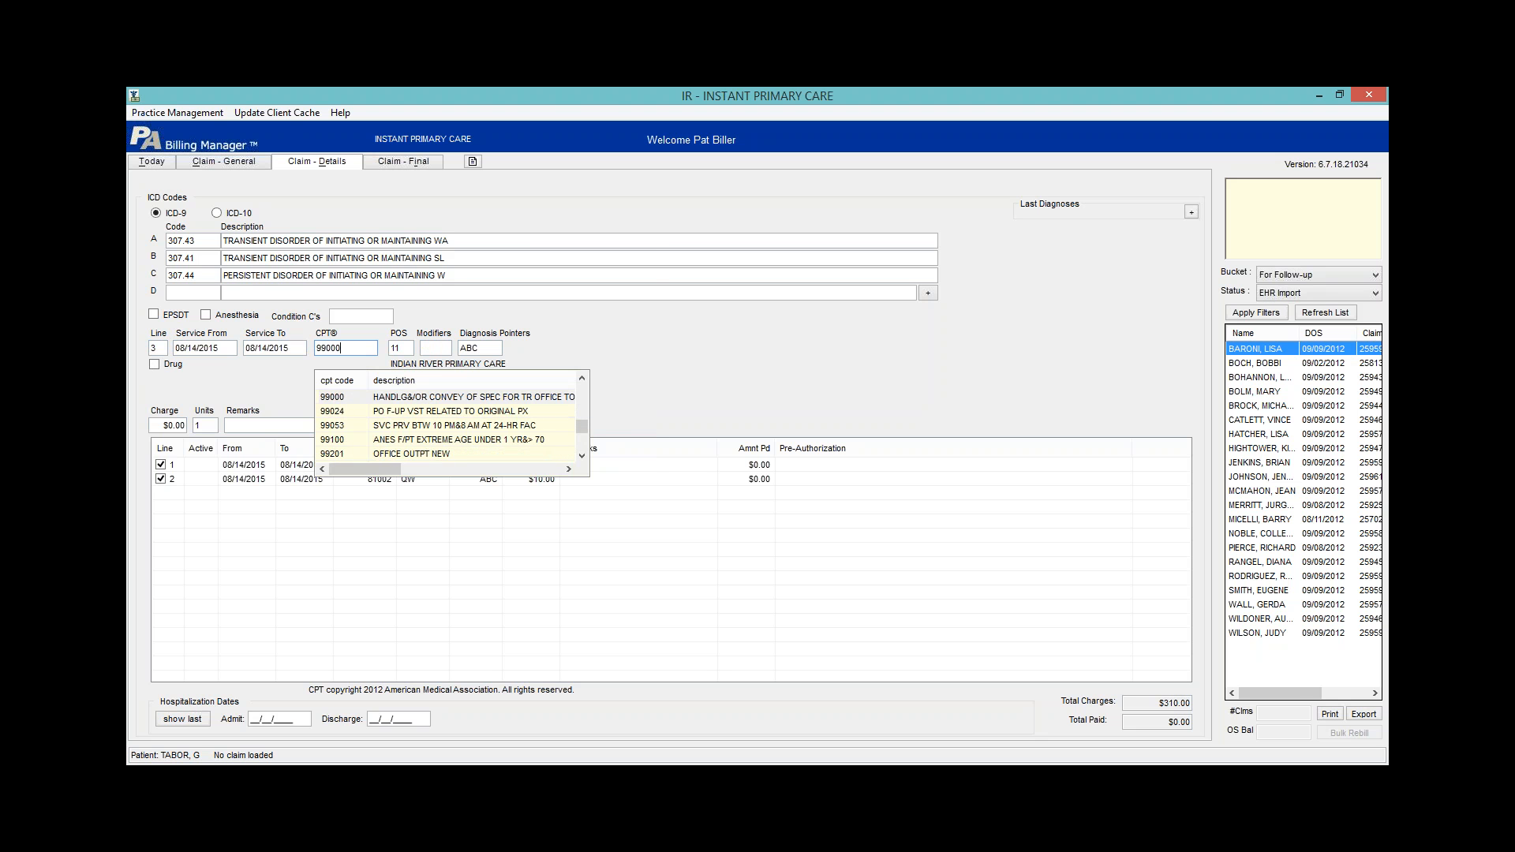
Keep place of service 11 and pointers ABC without modifiers, set the charge to $5.00 for 1 unit and save service line 3
{"action": "key", "text": "Tab"}
{"action": "key", "text": "Tab"}
{"action": "key", "text": "Tab"}
{"action": "key", "text": "Tab"}
{"action": "key", "text": "Tab"}
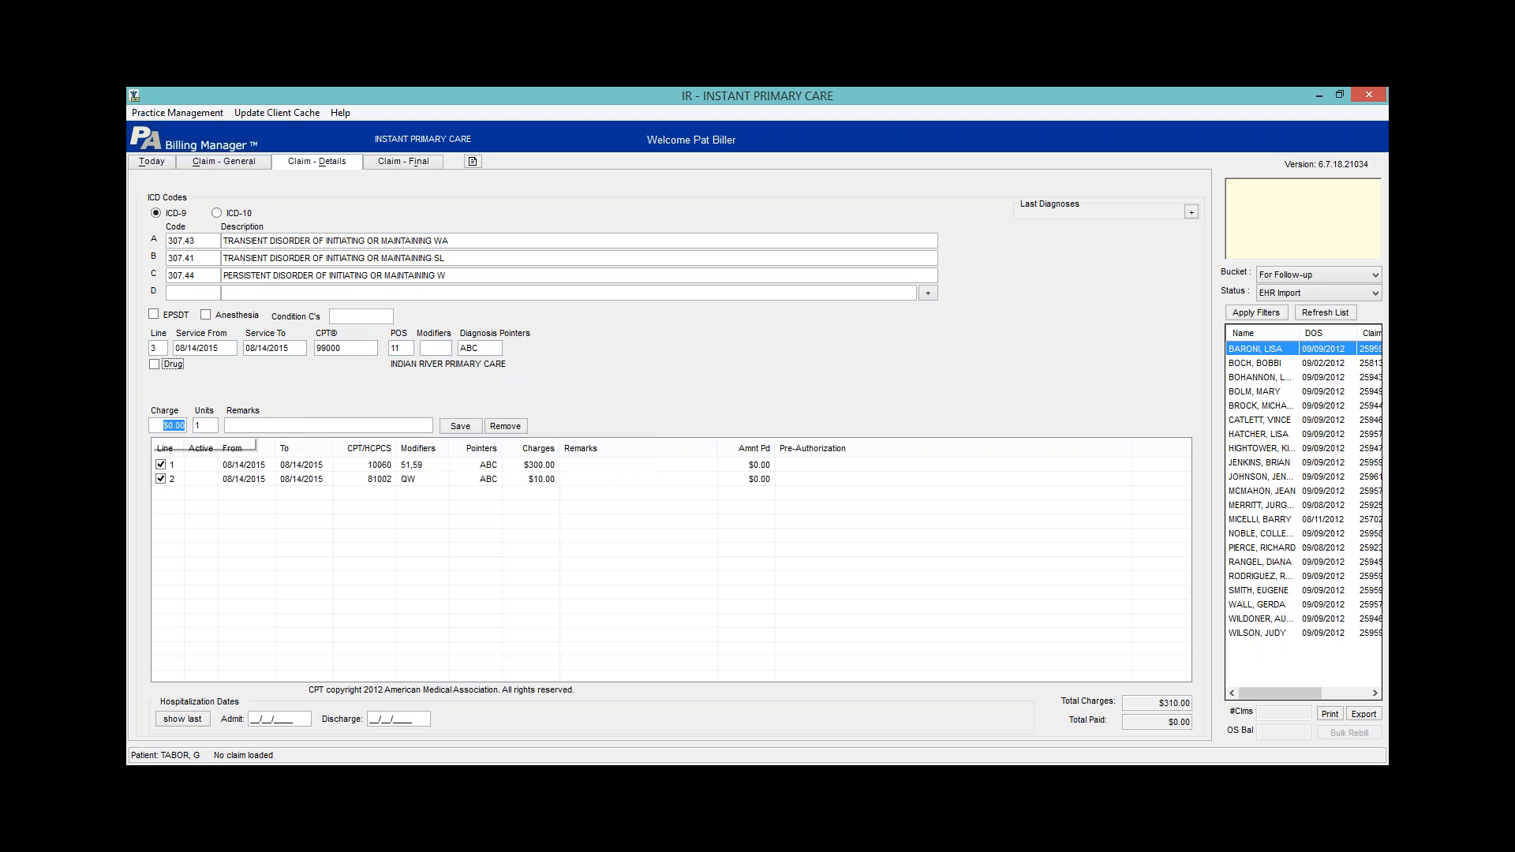
{"action": "type", "text": "5"}
{"action": "key", "text": "Tab"}
{"action": "key", "text": "Tab"}
{"action": "key", "text": "Tab"}
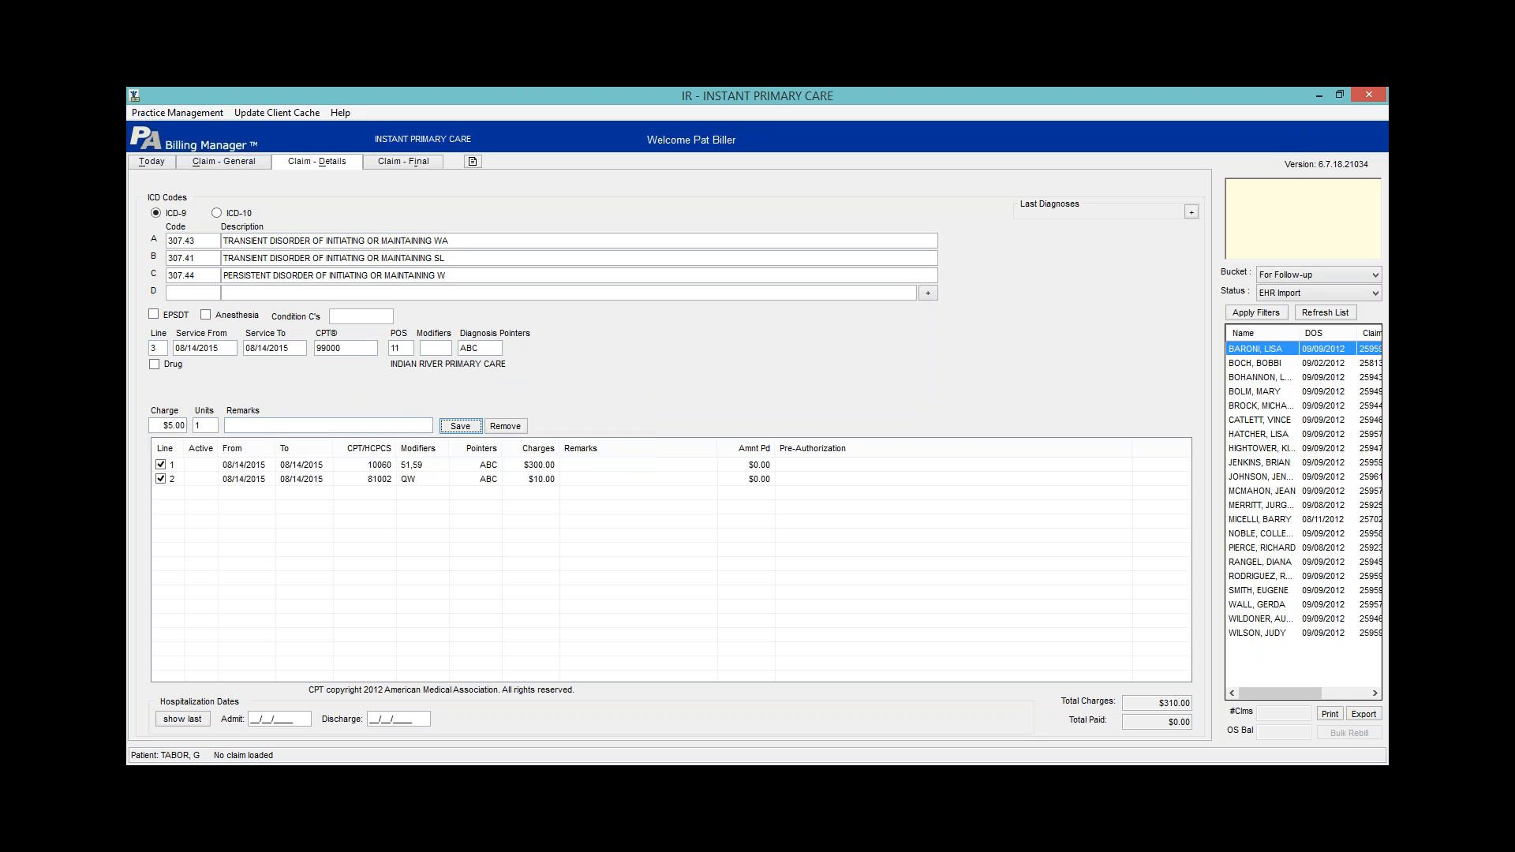
{"action": "key", "text": "Return"}
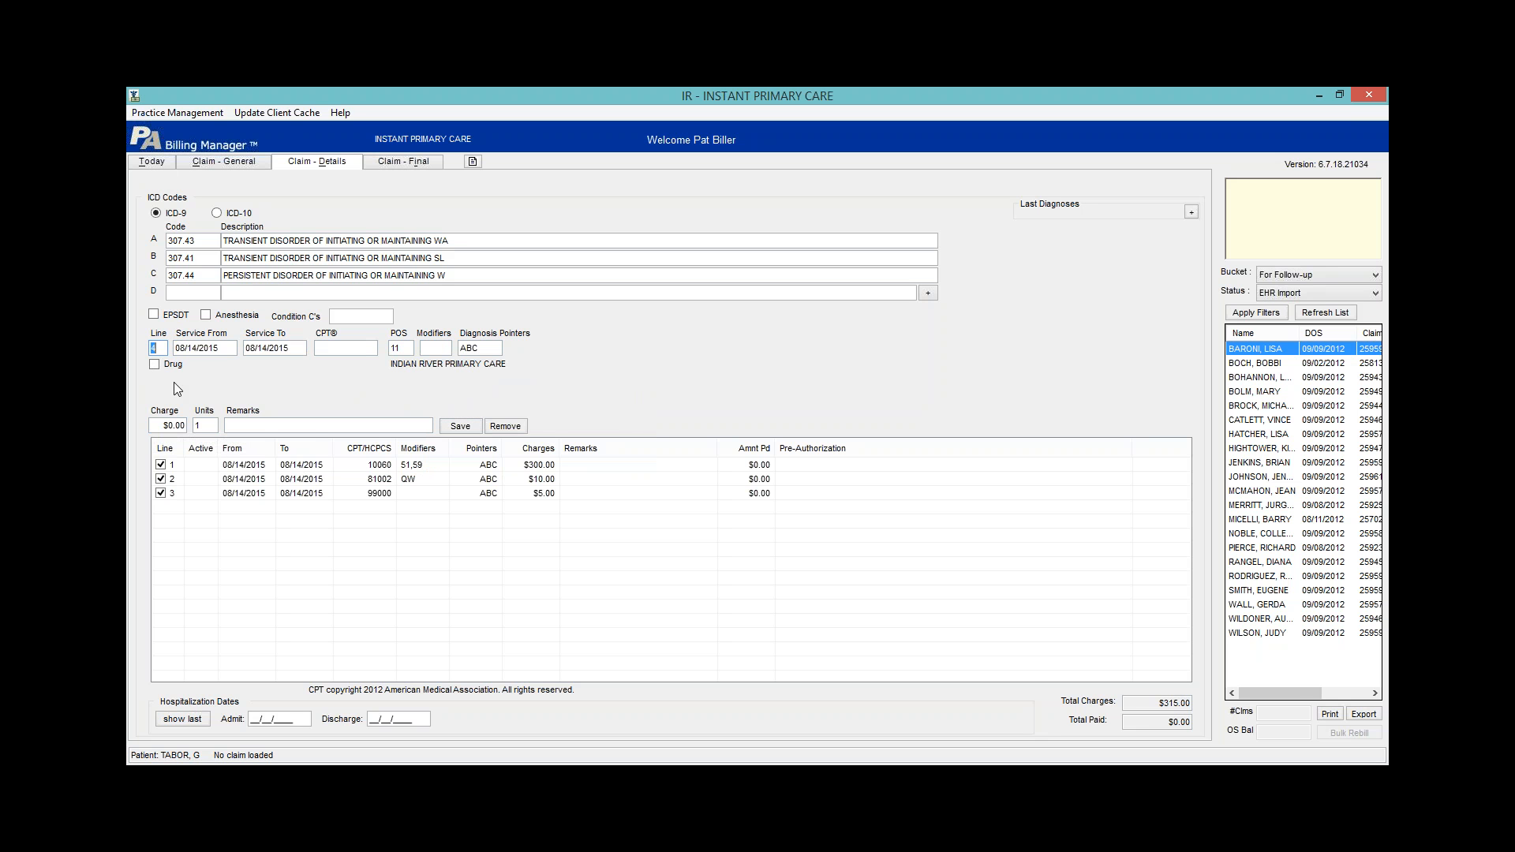
Reopen service line 1 with CPT 10060 at its modifiers, and accept the $0.00 charge amount offered for the CPT
{"action": "left_click", "coordinate": [378, 467]}
{"action": "left_click", "coordinate": [426, 349]}
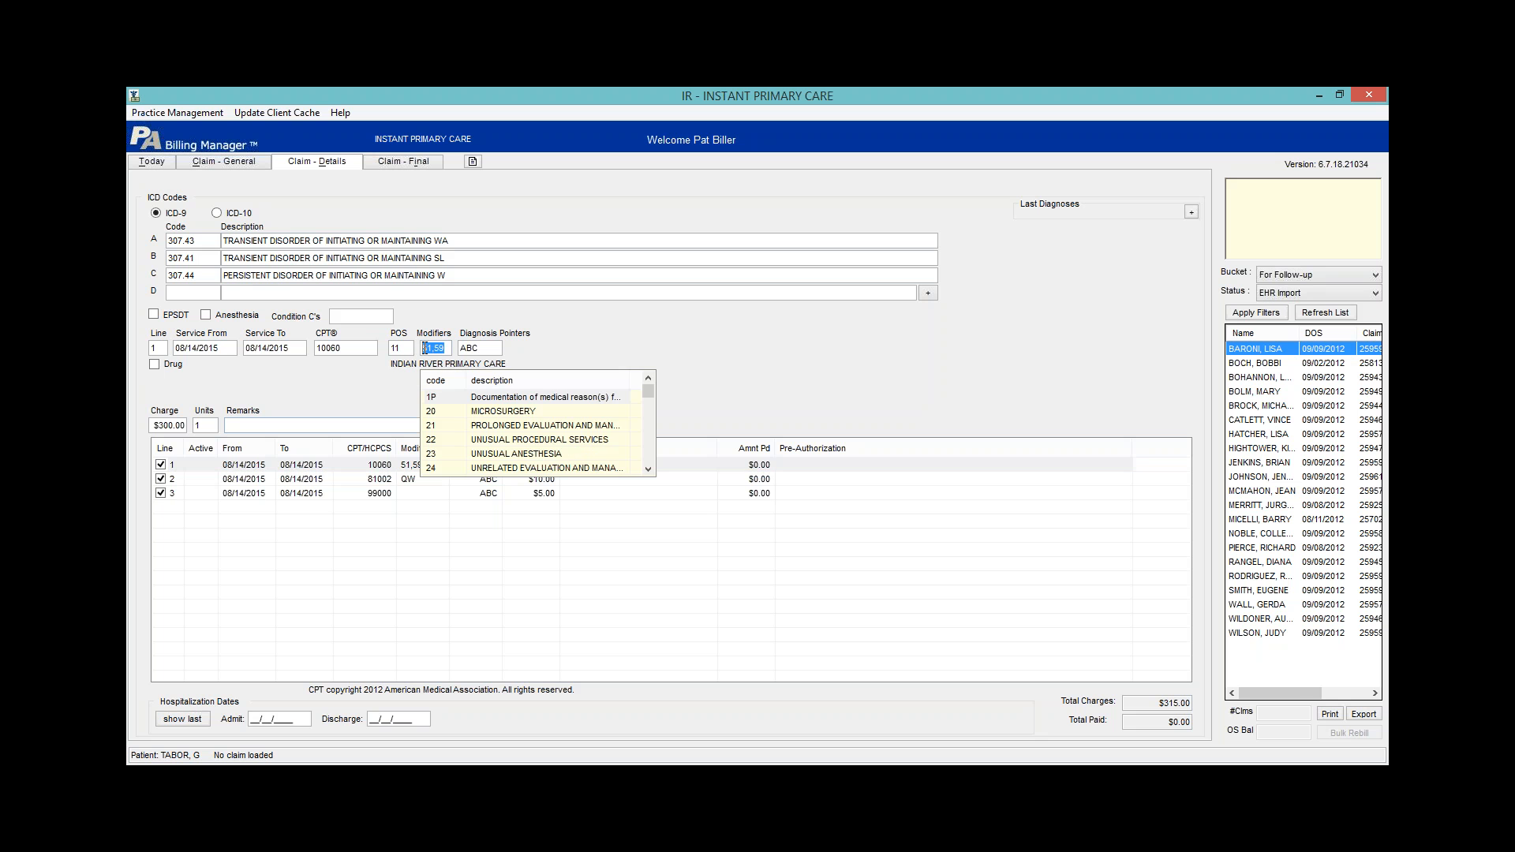
{"action": "left_click", "coordinate": [460, 426]}
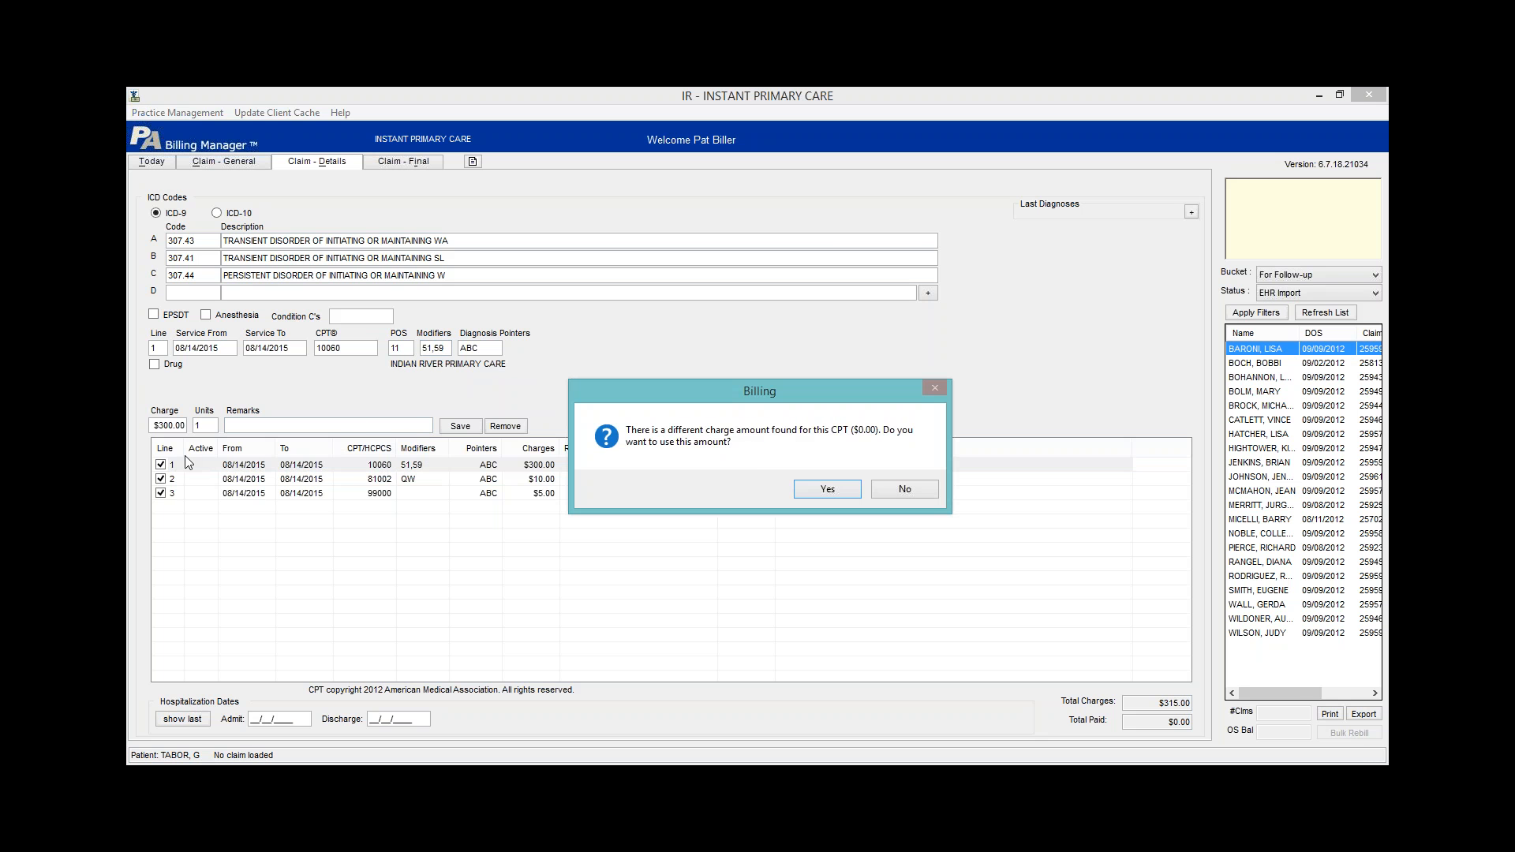
{"action": "left_click", "coordinate": [828, 490]}
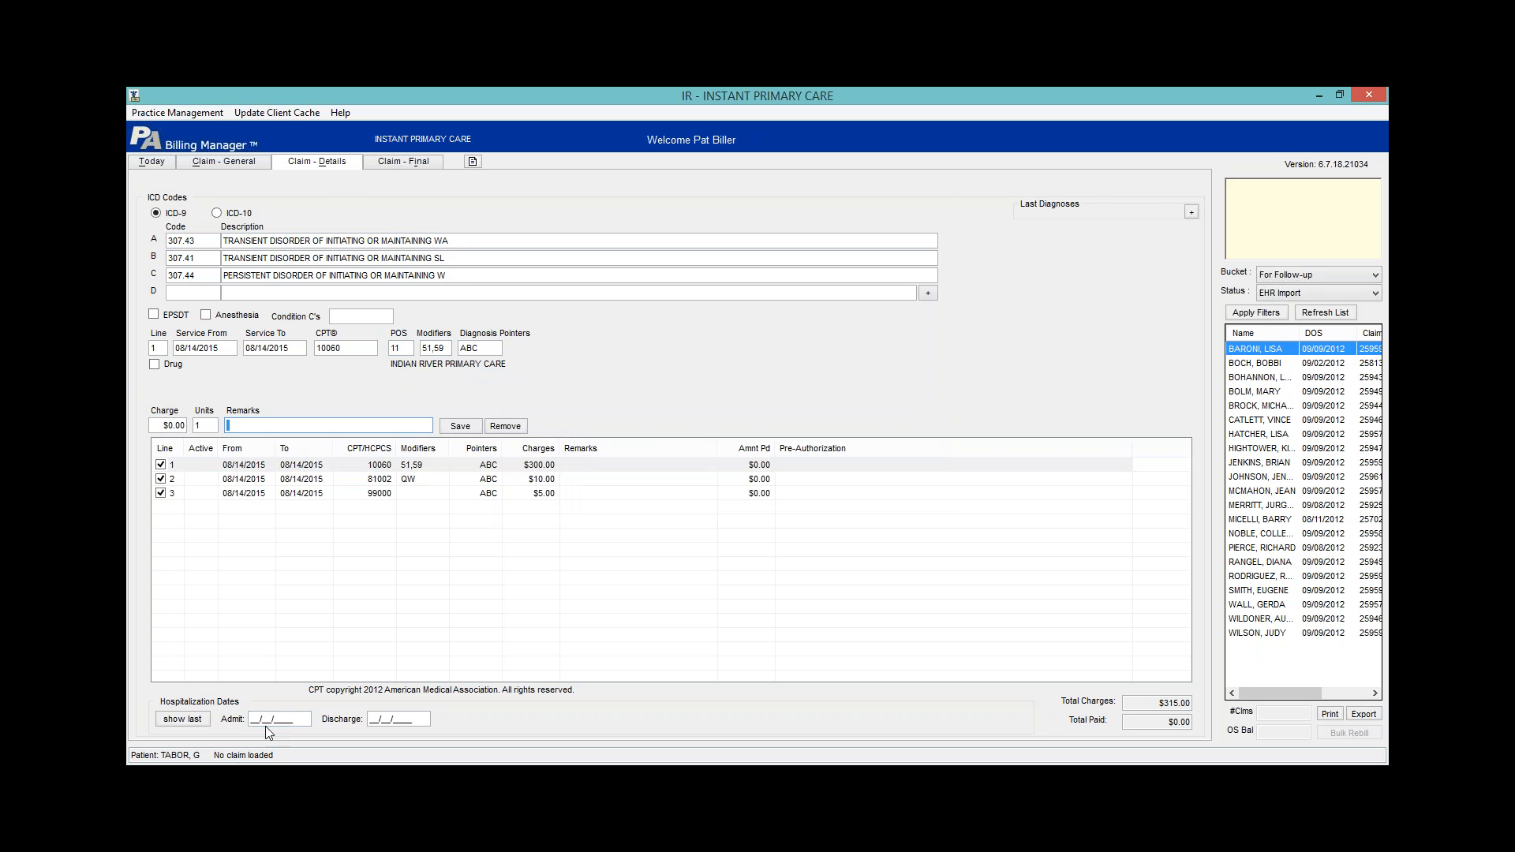
Check the Awaiting EDI Submission status in the claim and account summary, and return to the claim details
{"action": "left_click", "coordinate": [159, 167]}
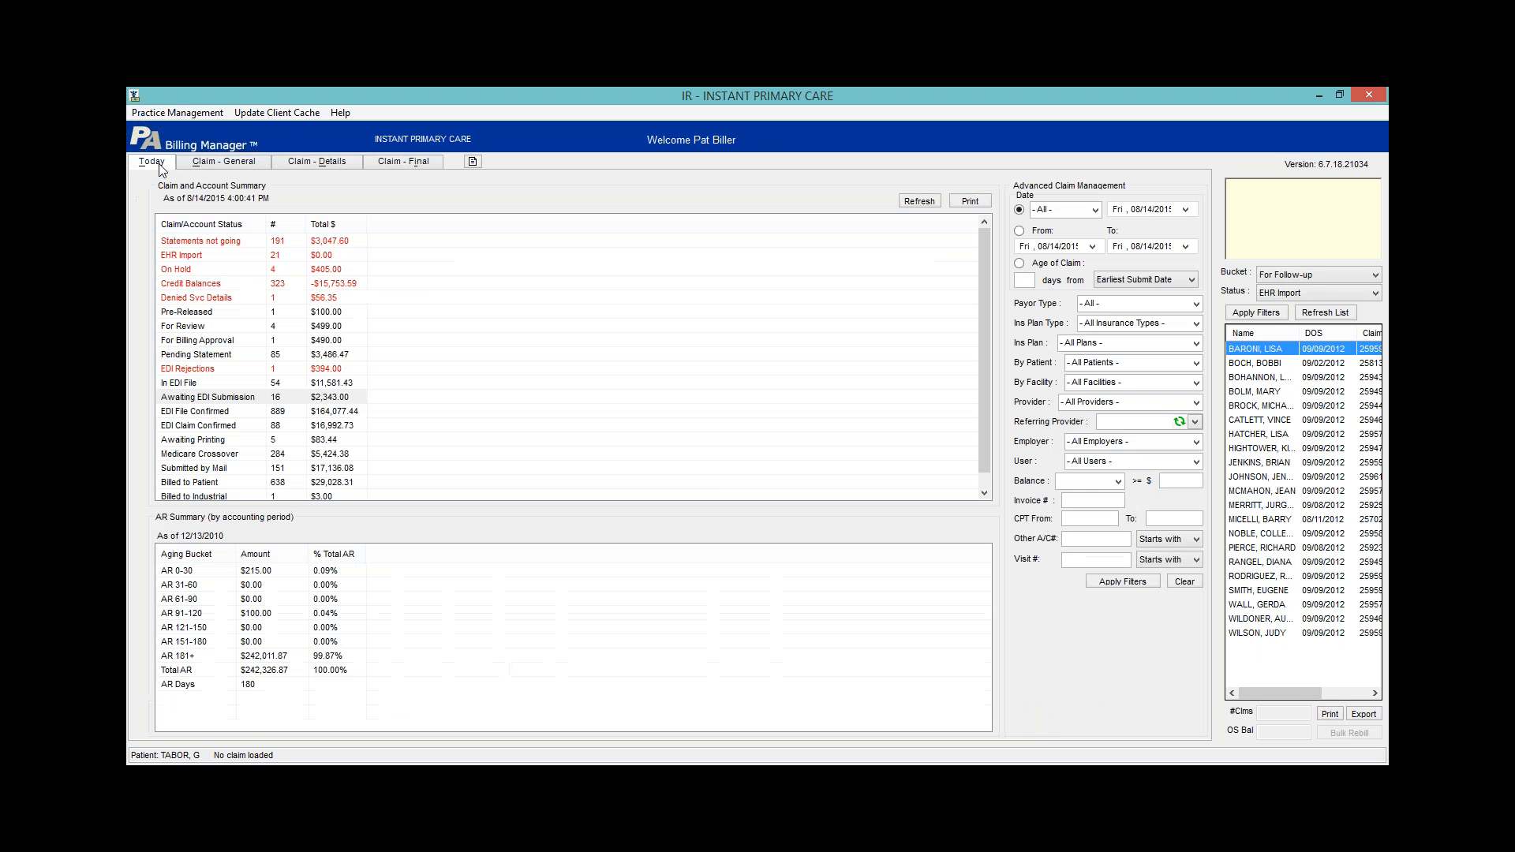
{"action": "left_click", "coordinate": [208, 398]}
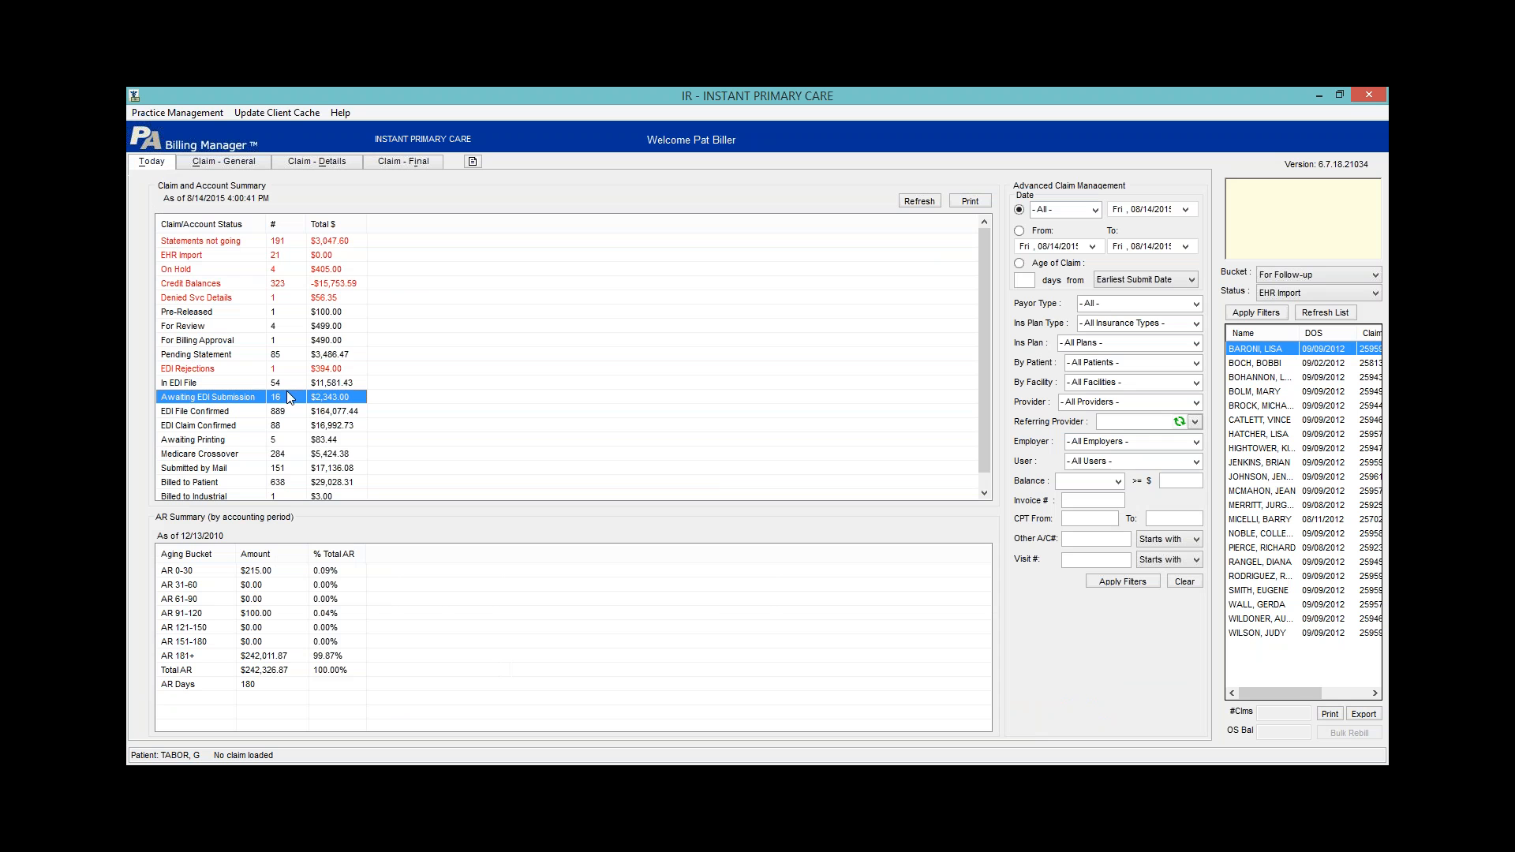
{"action": "left_click", "coordinate": [331, 162]}
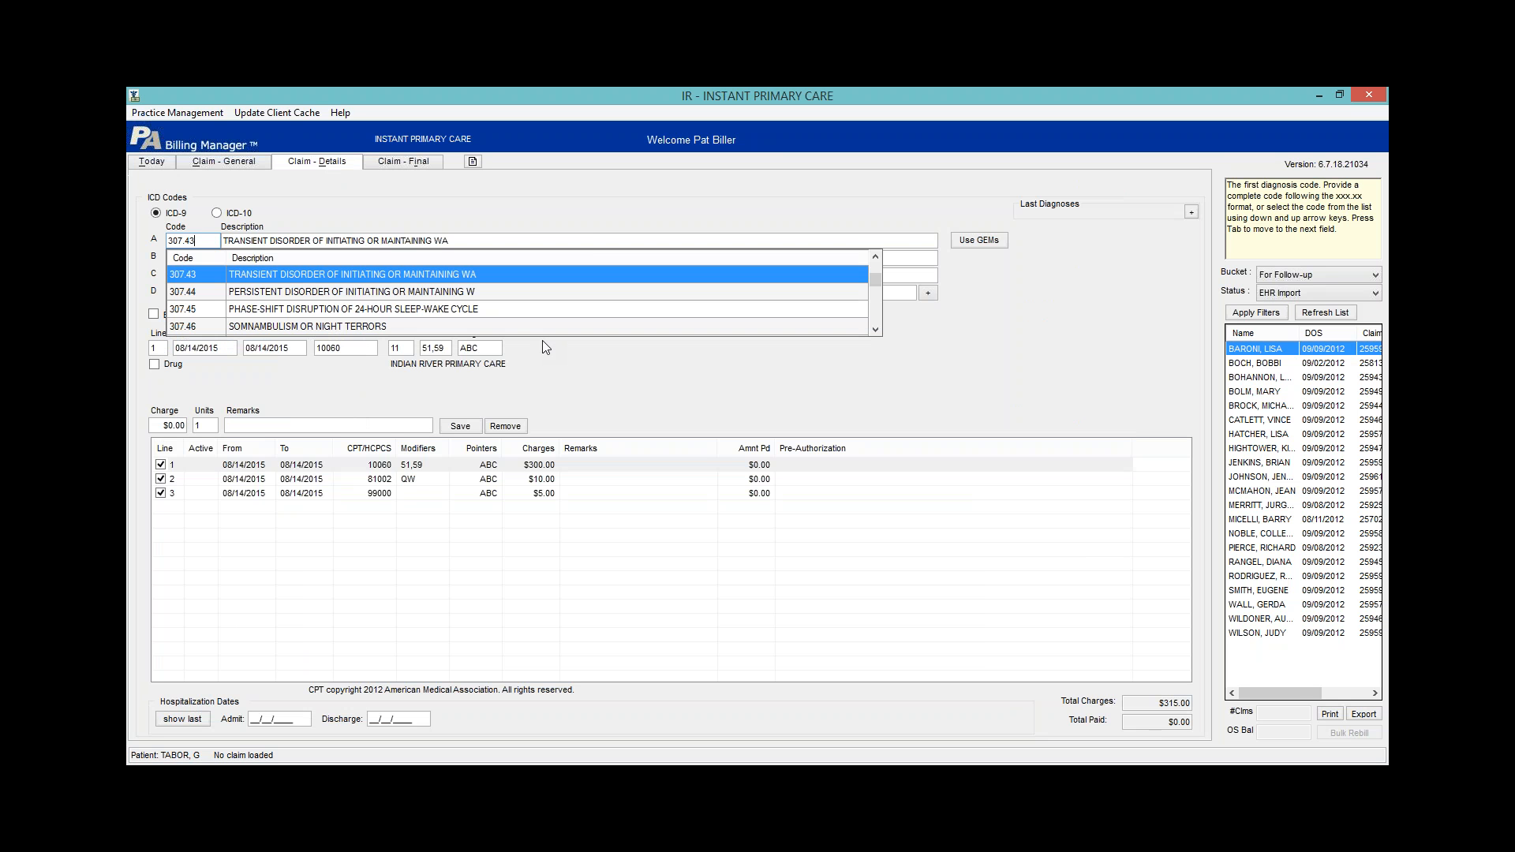
Record a cash patient payment of $10.00 on the final page of the claim
{"action": "left_click", "coordinate": [417, 162]}
{"action": "left_click", "coordinate": [240, 217]}
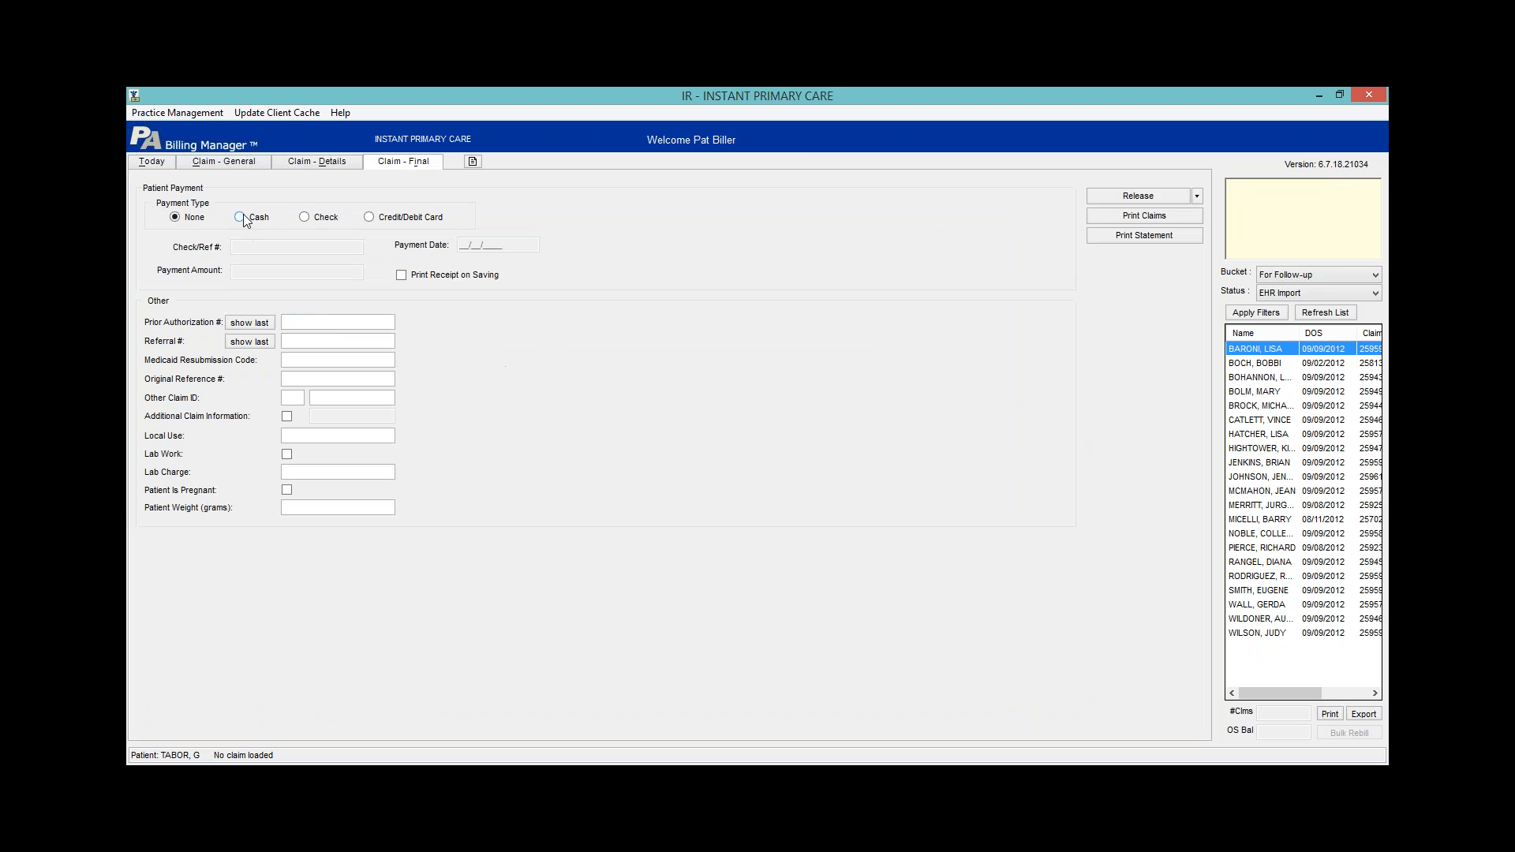
{"action": "left_click", "coordinate": [321, 270]}
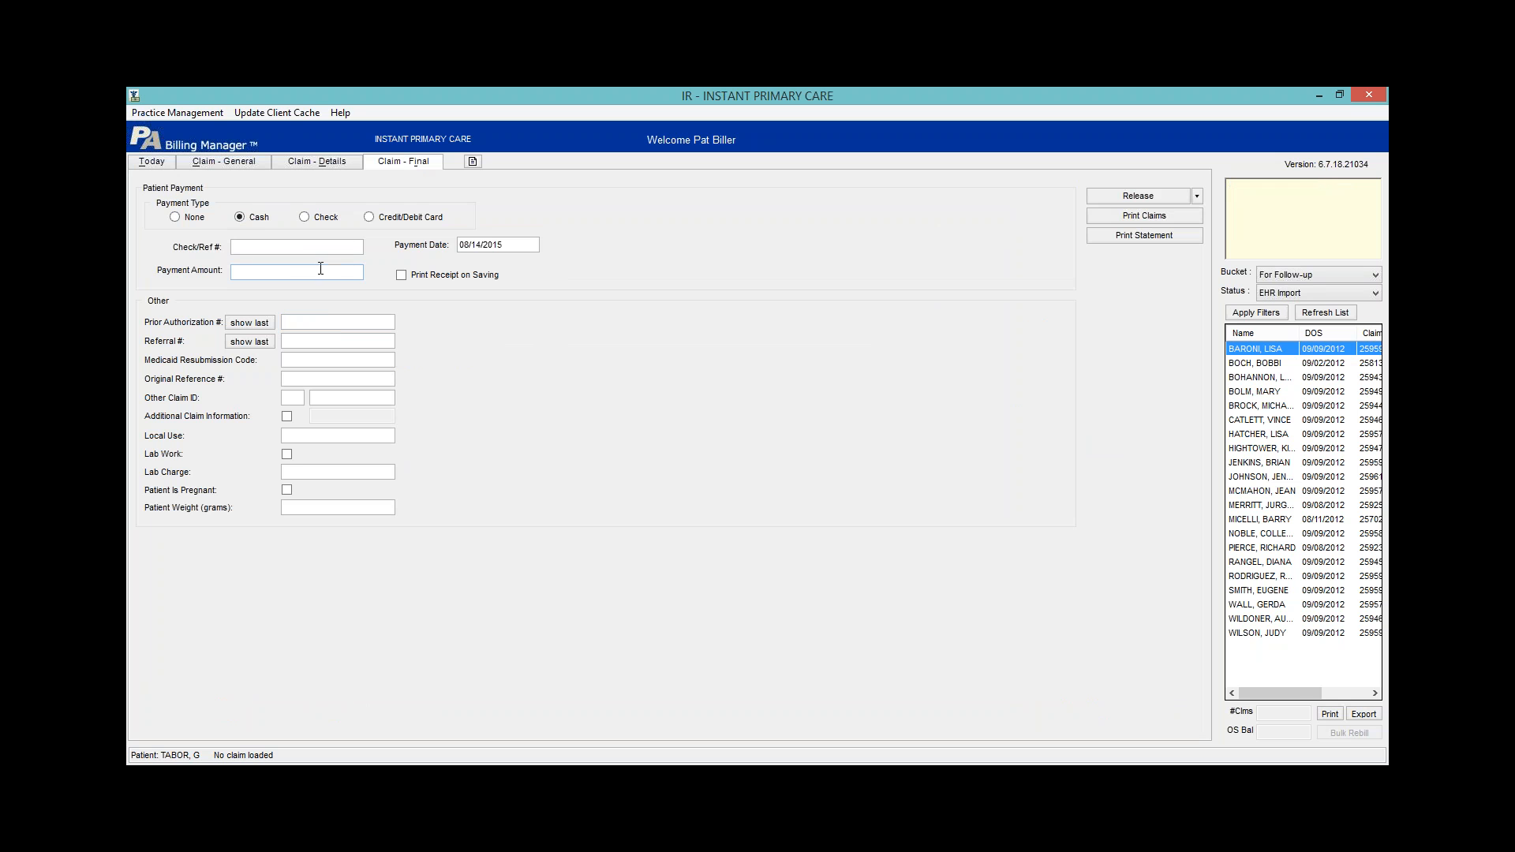
{"action": "type", "text": "10.00"}
Review the claim's release options and the Pre-Released, For Review and For Billing Approval statuses in the summary, and return to the final claim page
{"action": "left_click", "coordinate": [1197, 196]}
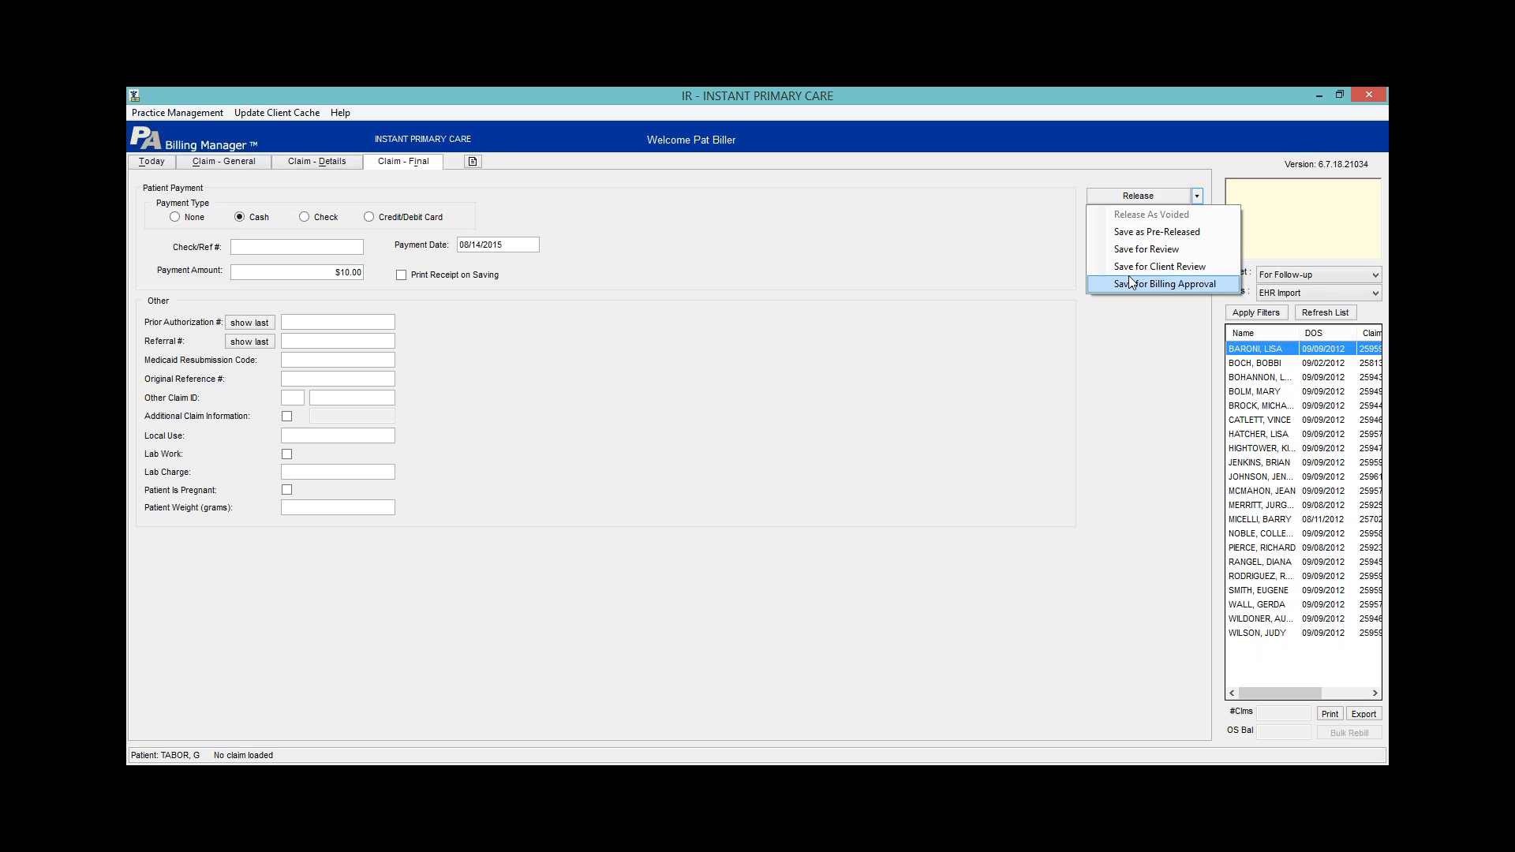
{"action": "left_click", "coordinate": [1044, 414]}
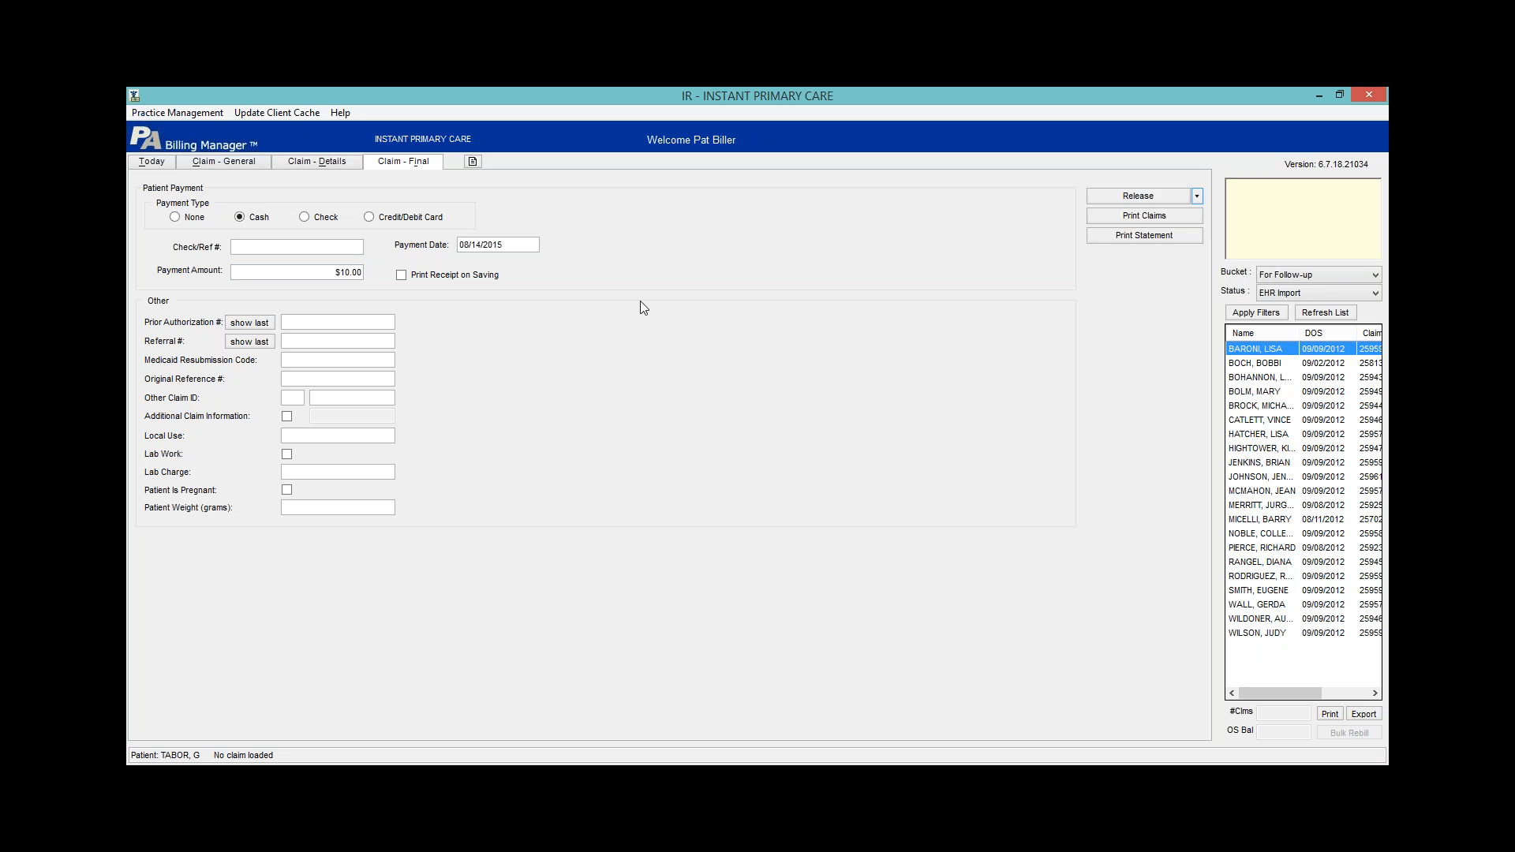
{"action": "left_click", "coordinate": [151, 161]}
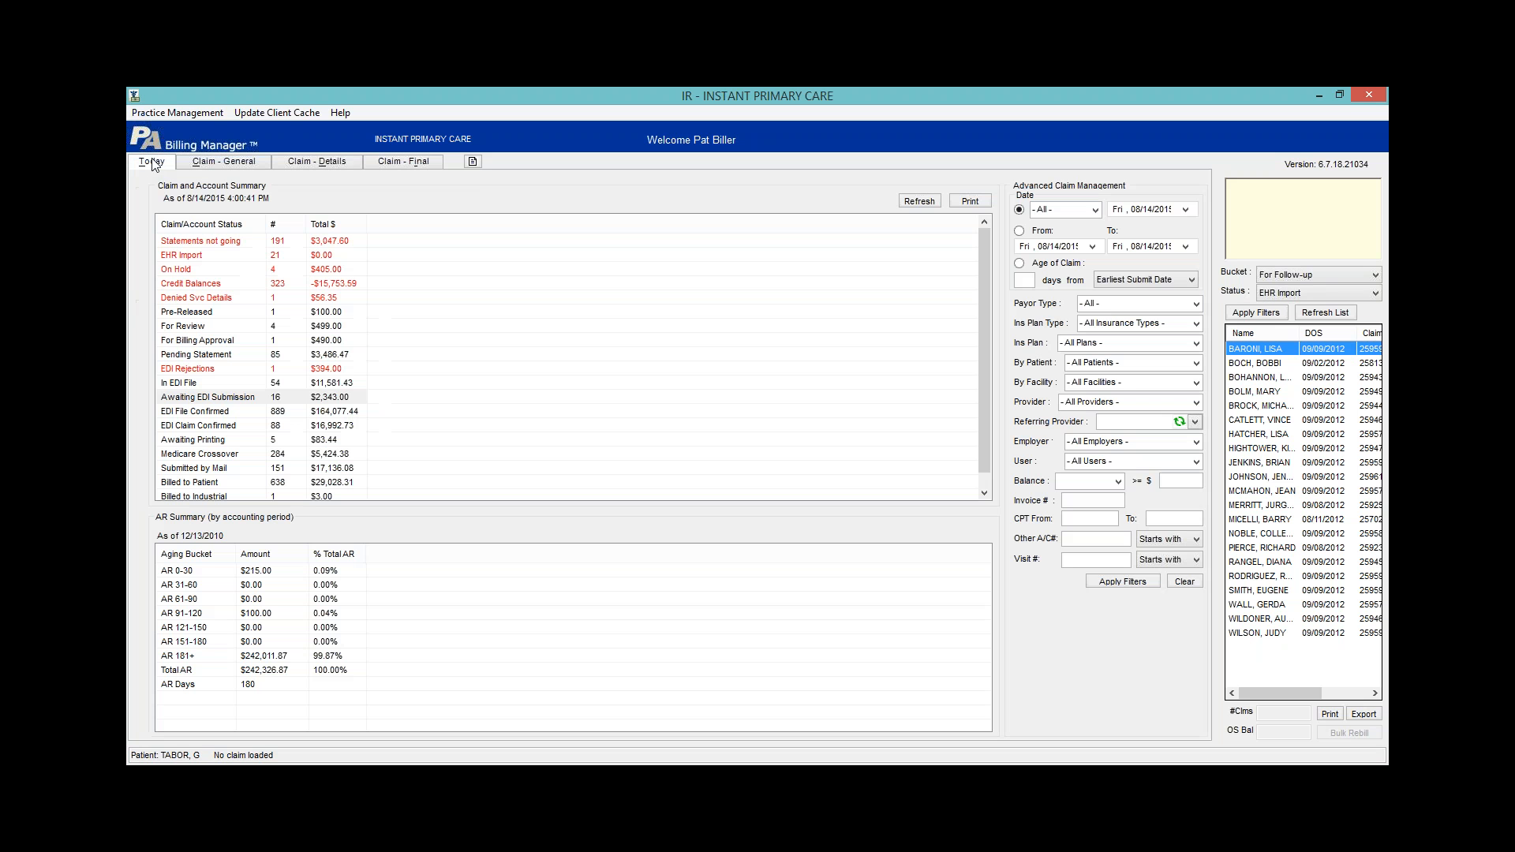
{"action": "left_click", "coordinate": [190, 314]}
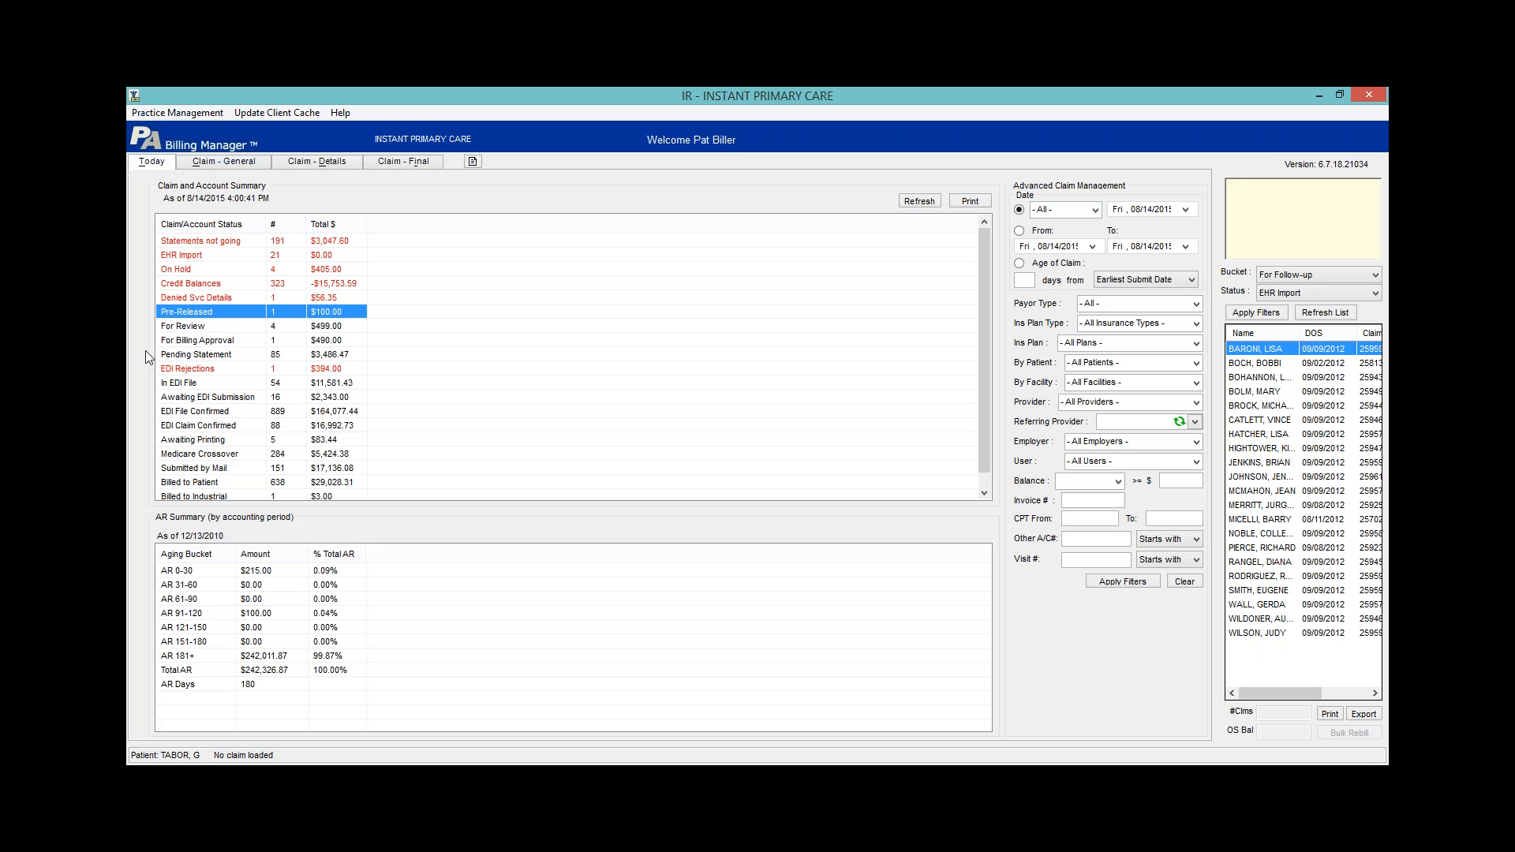
{"action": "left_click", "coordinate": [188, 326]}
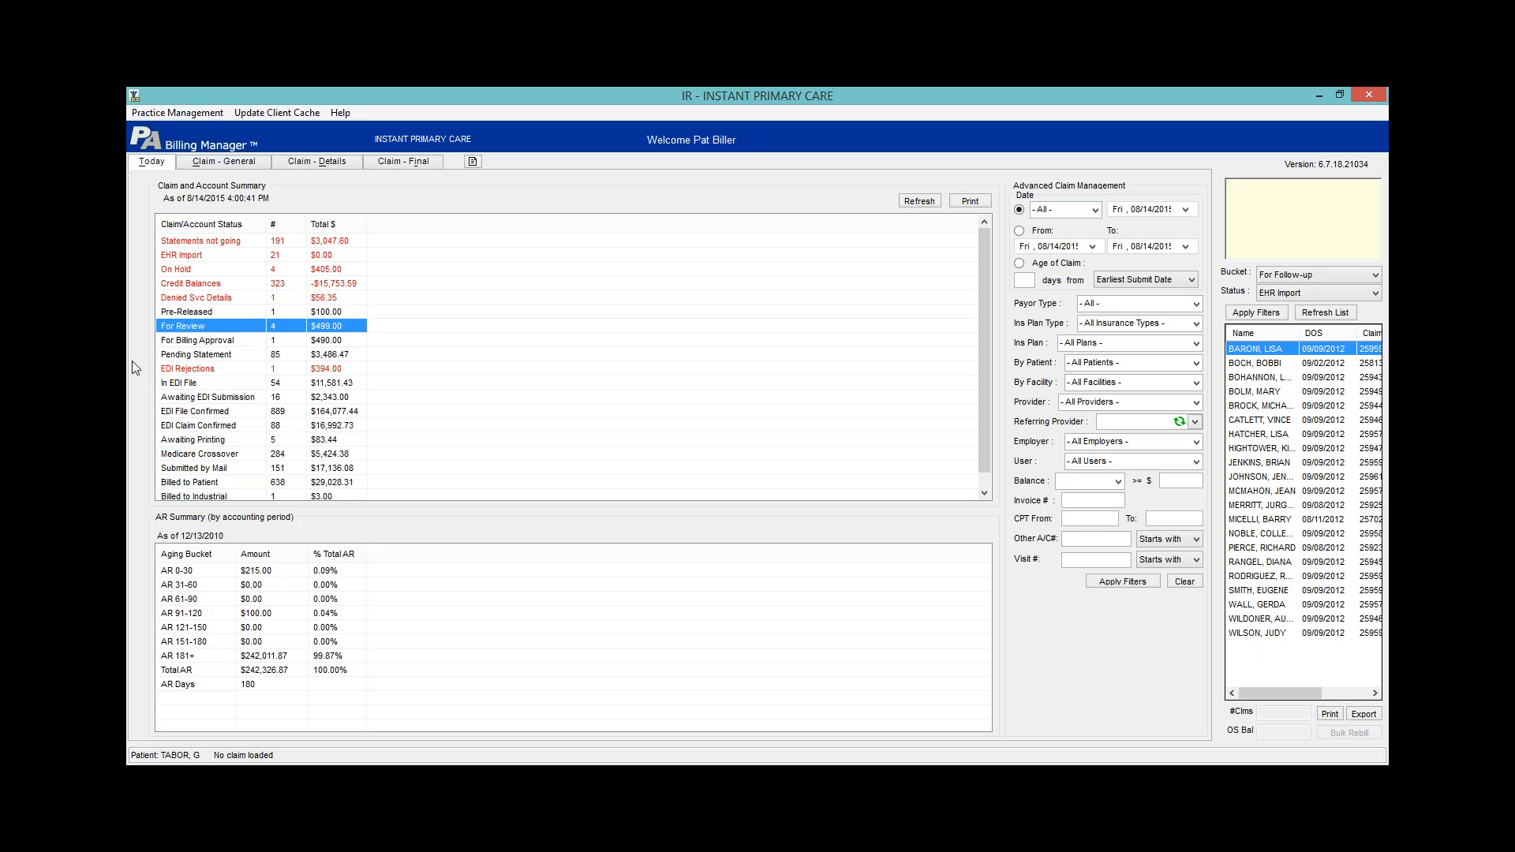
{"action": "left_click", "coordinate": [182, 345]}
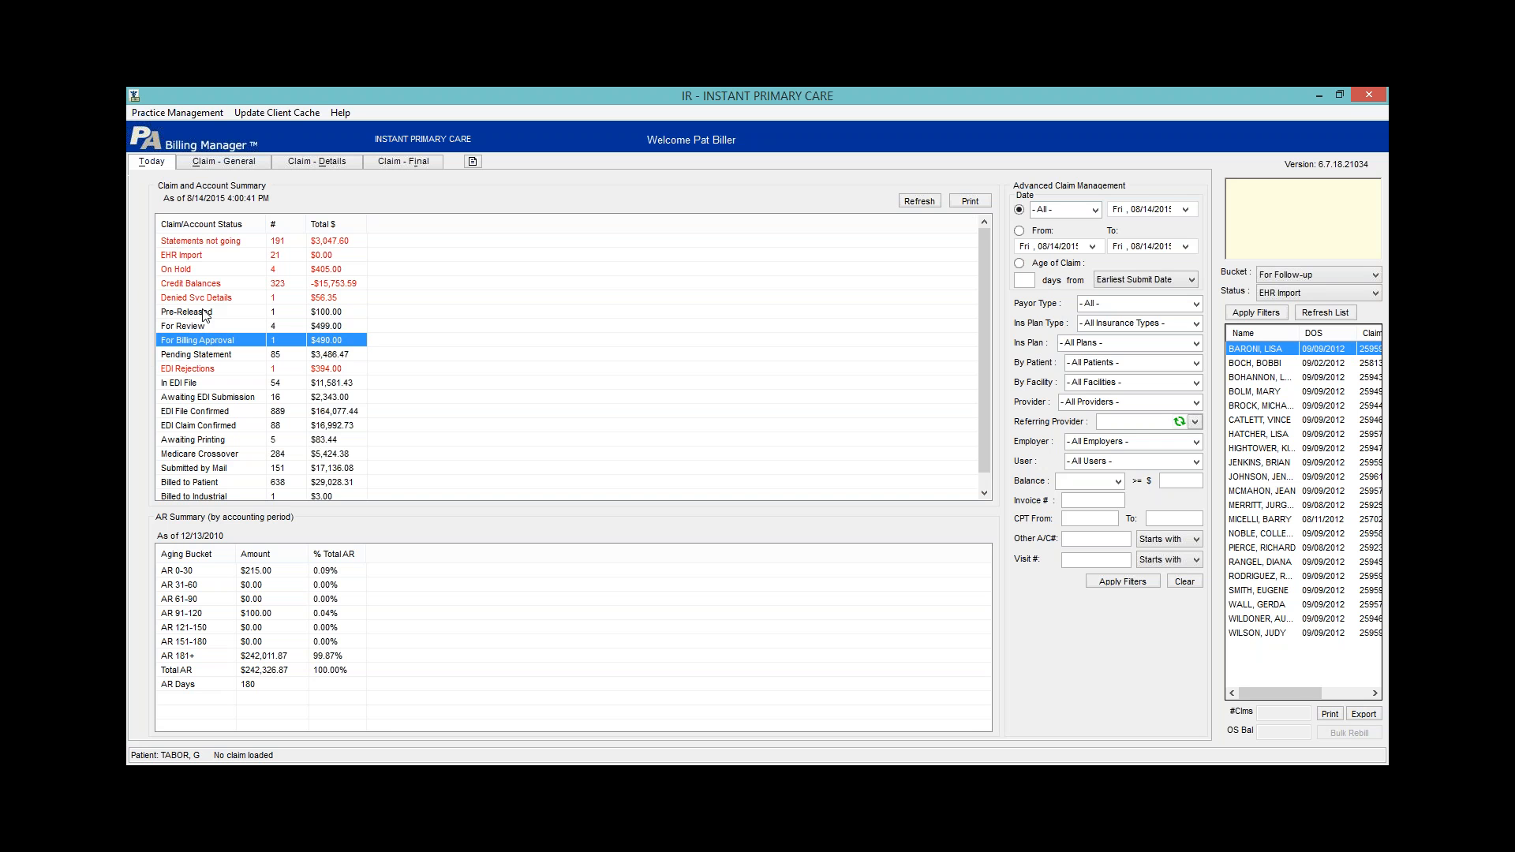
{"action": "left_click", "coordinate": [408, 164]}
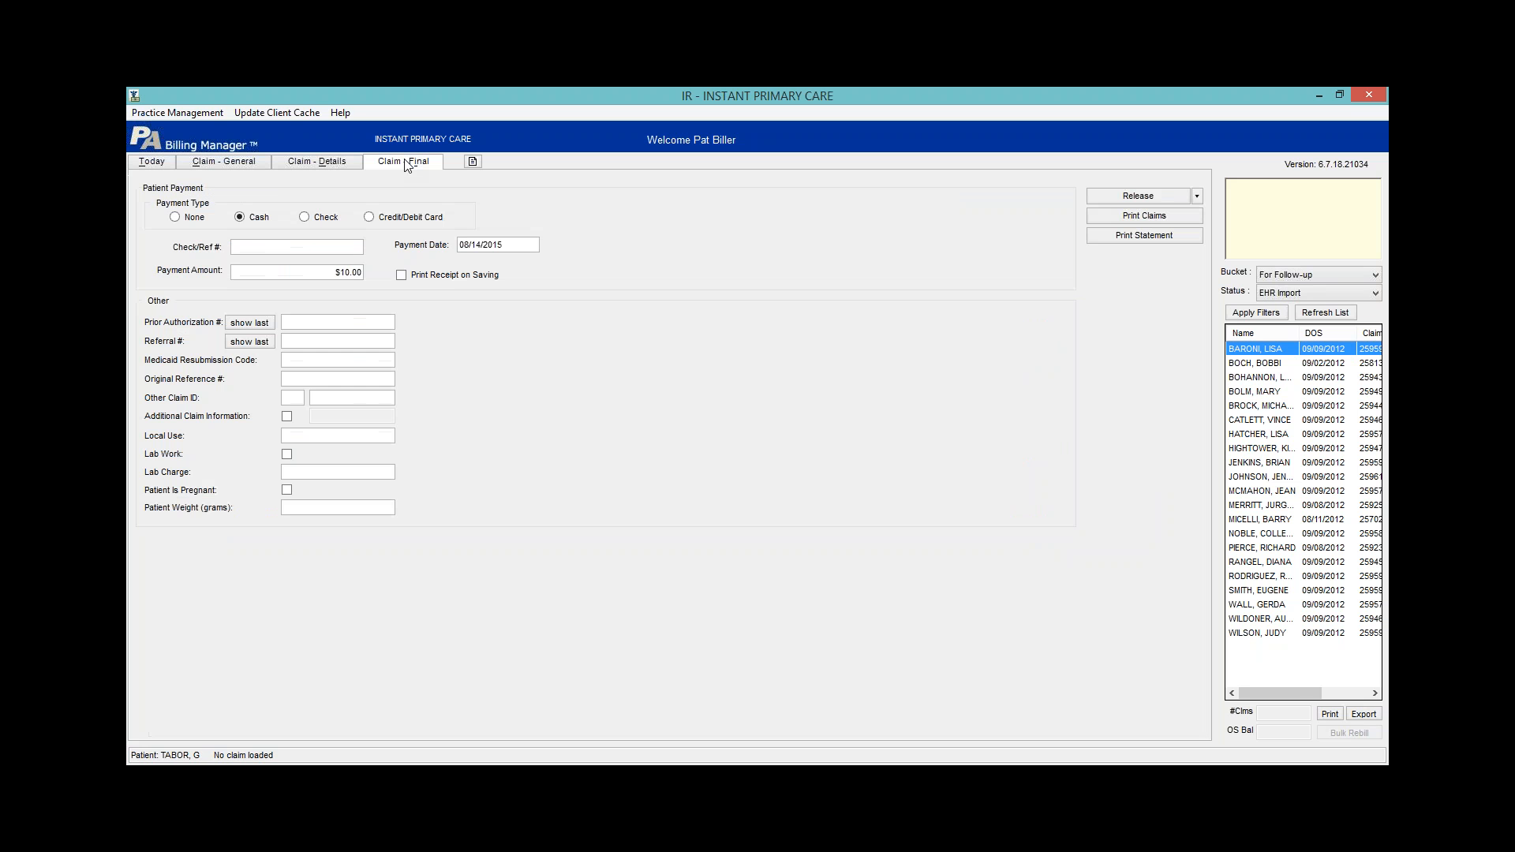